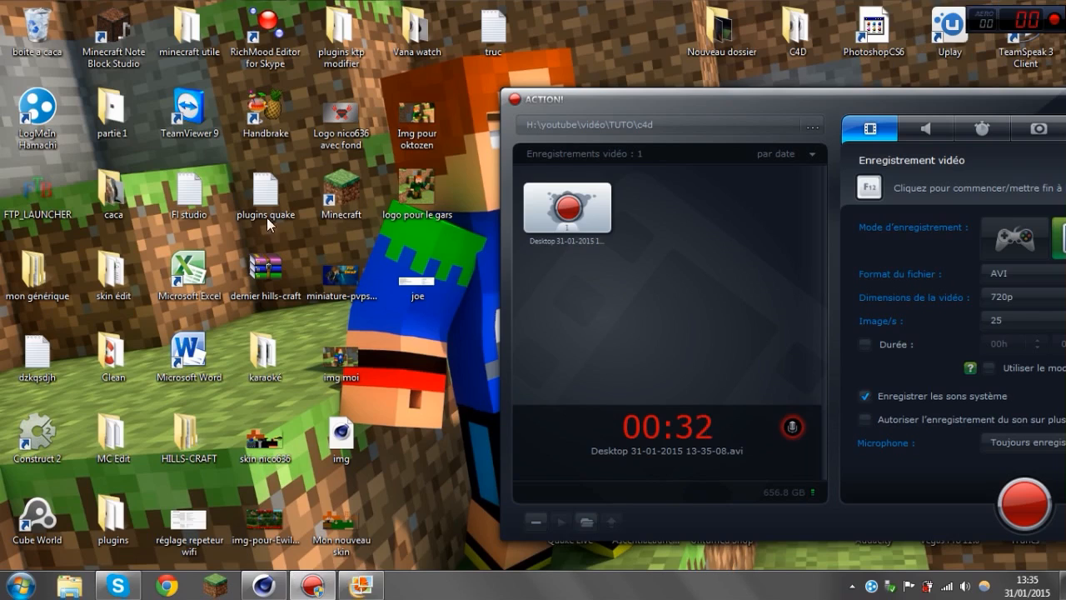
# Open the desktop image "Img pour oktozen", examine the rendered character and scene up close, and close the viewer.
pyautogui.doubleClick(419, 121)
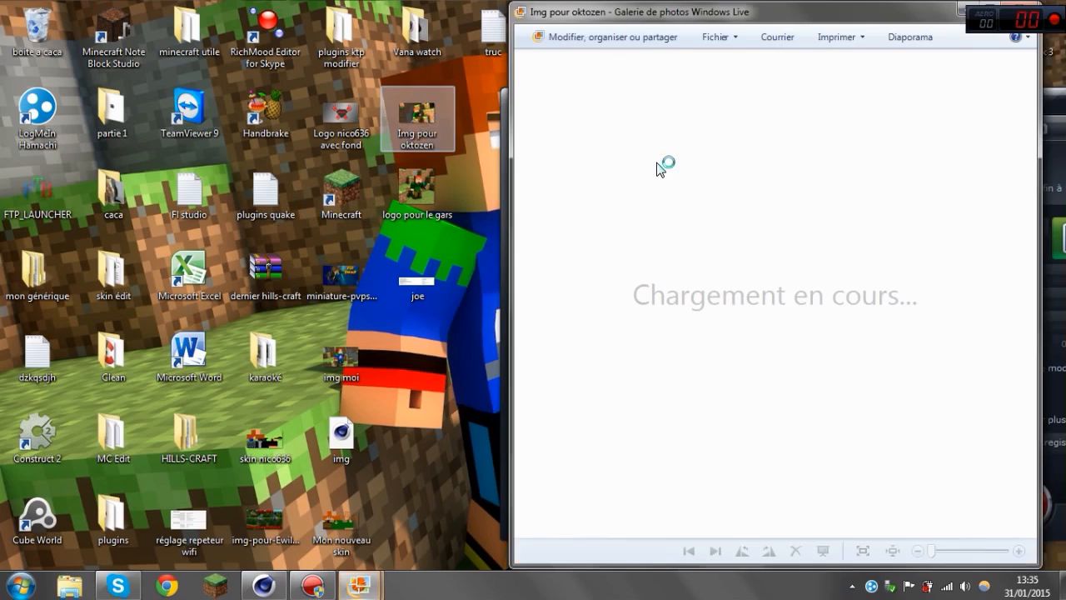
pyautogui.moveTo(644, 15); pyautogui.dragTo(516, 0)
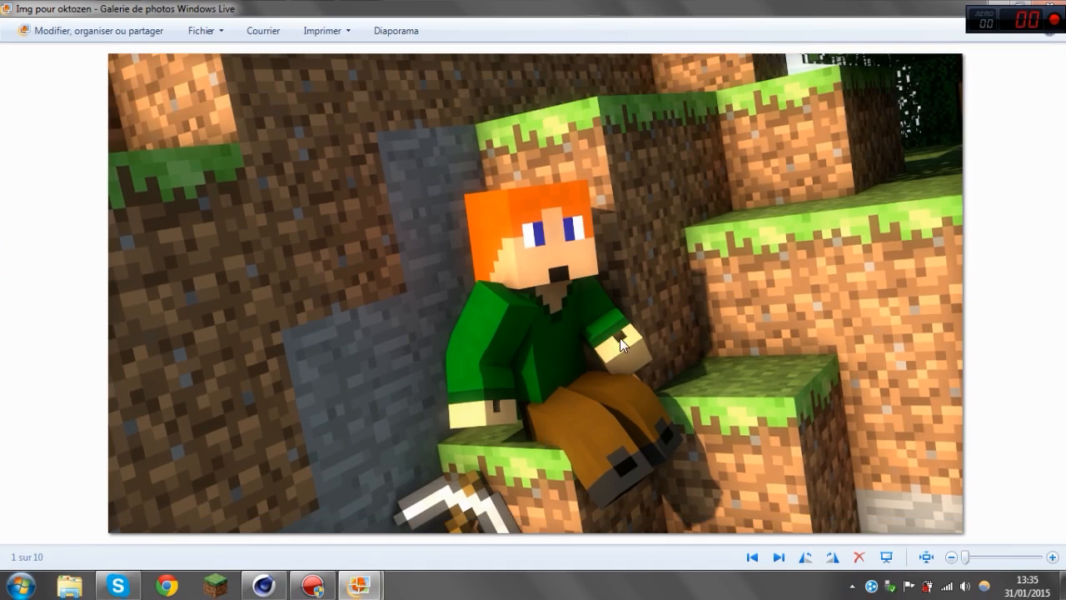
pyautogui.scroll(4, 696, 455)
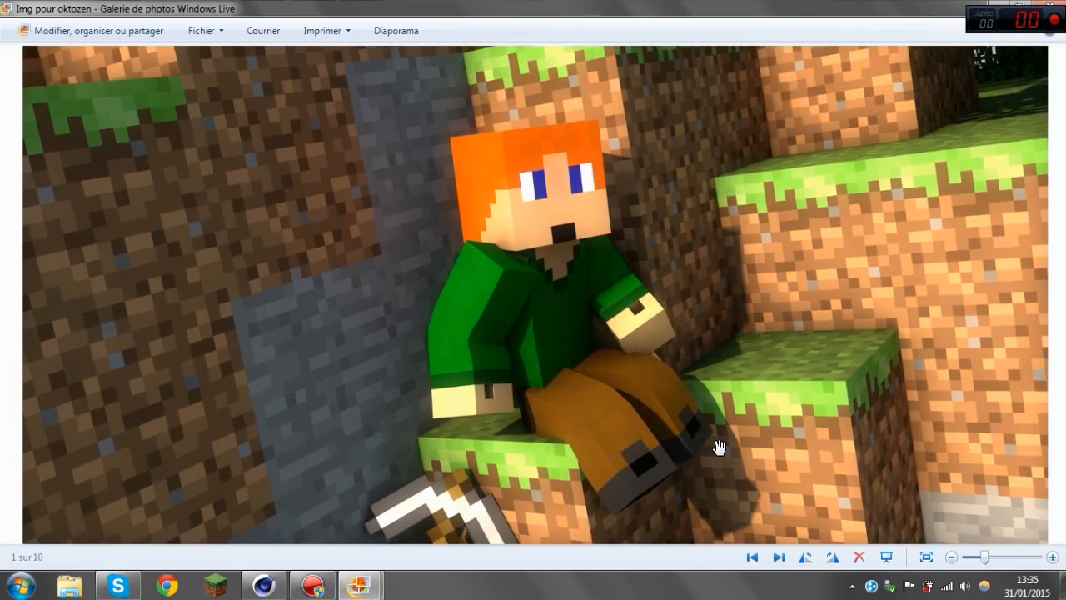
pyautogui.scroll(3, 613, 366)
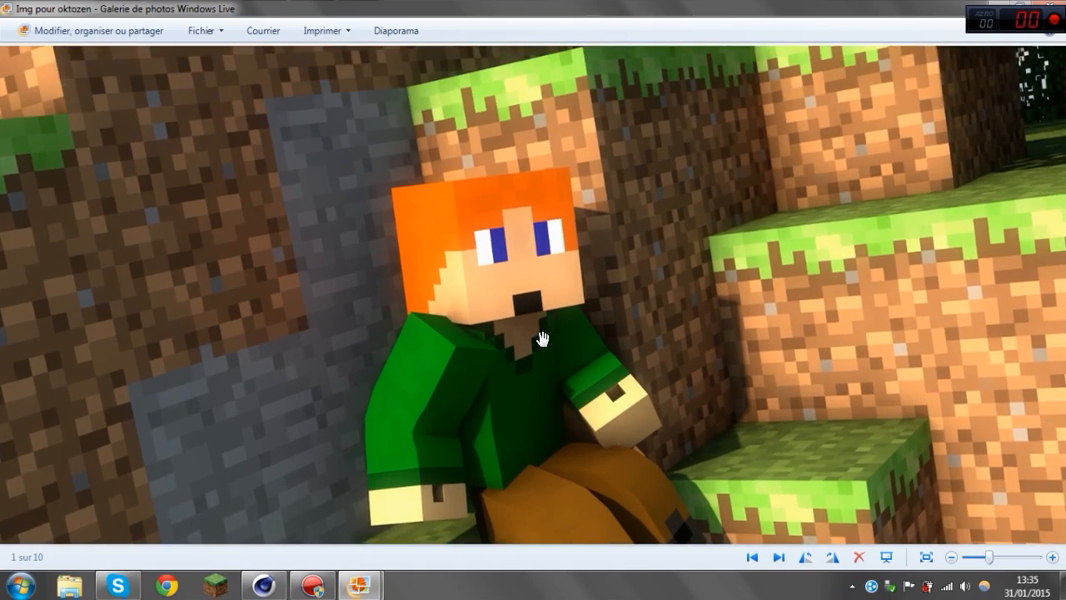
pyautogui.moveTo(493, 339); pyautogui.dragTo(510, 189)
pyautogui.moveTo(611, 350); pyautogui.dragTo(505, 298)
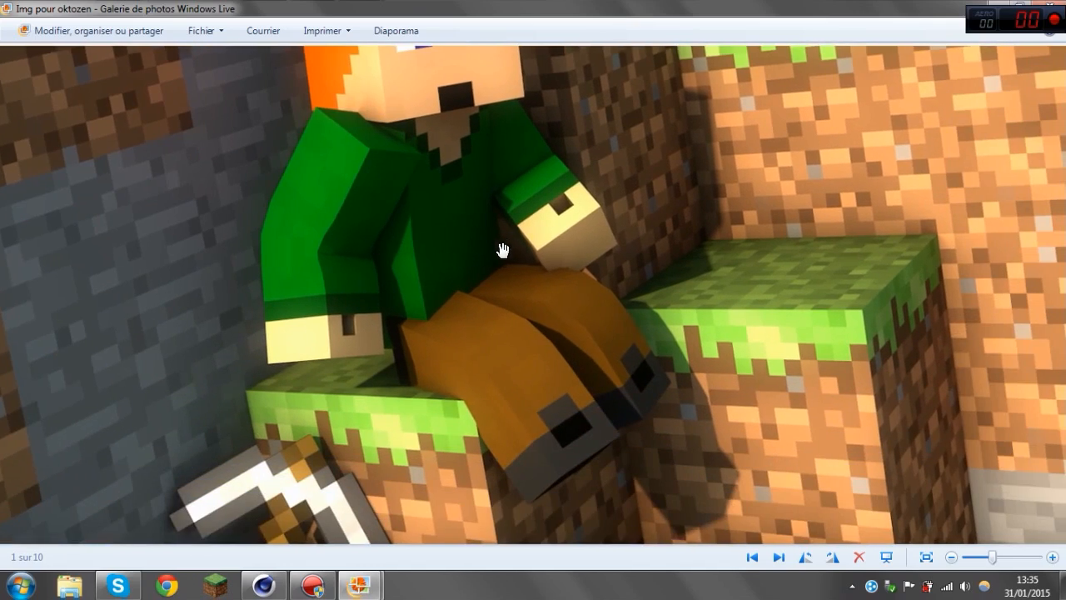
pyautogui.moveTo(415, 353); pyautogui.dragTo(264, 356)
pyautogui.scroll(-5, 317, 331)
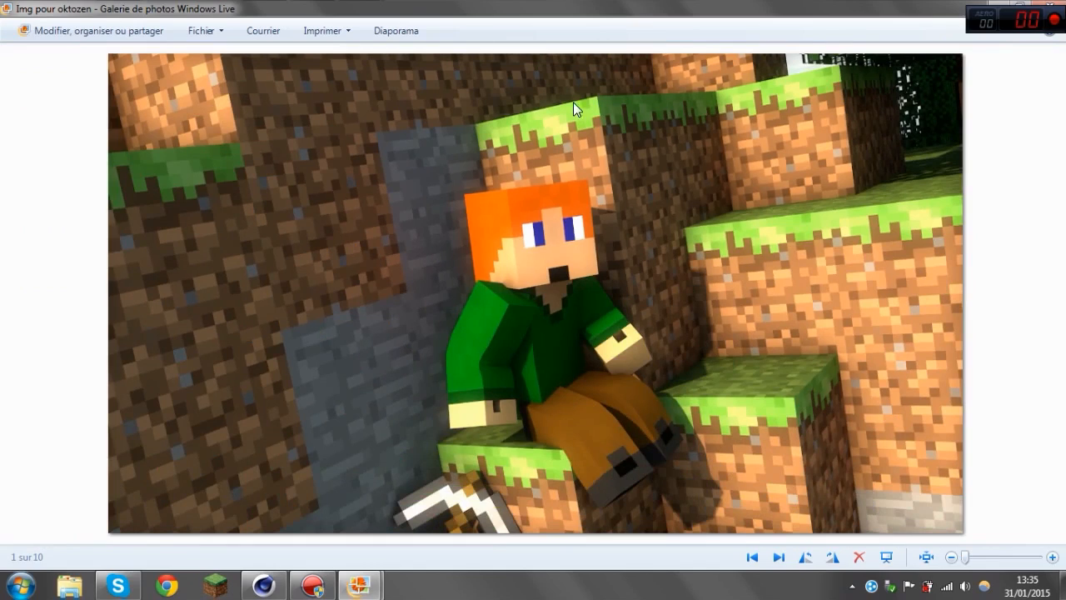
pyautogui.click(1045, 7)
# Switch to Cinema 4D and set the width in the render settings' output options to 1960 pixels.
pyautogui.click(264, 586)
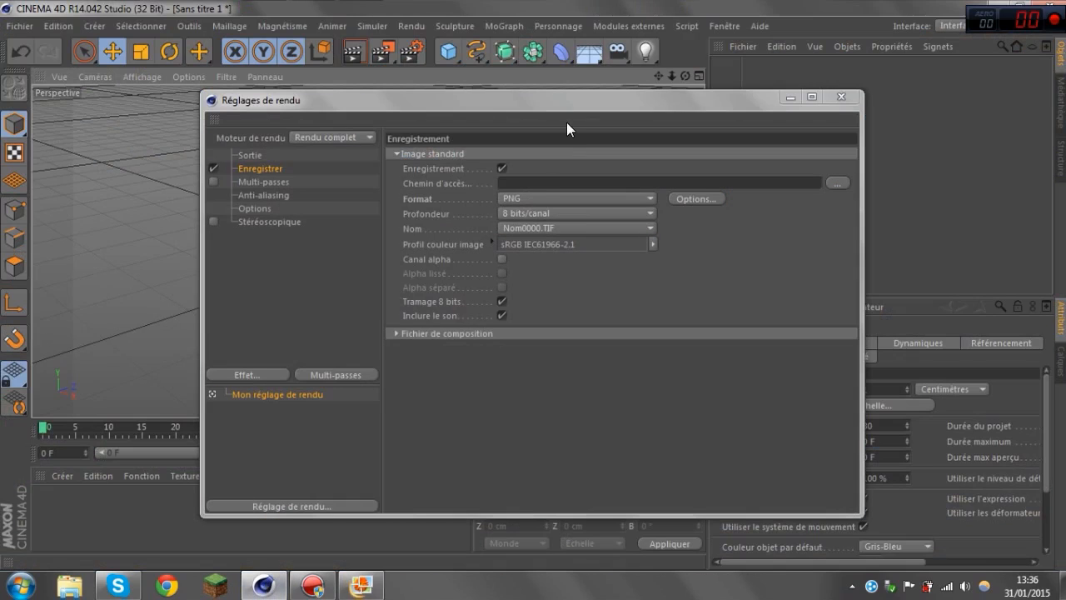
pyautogui.moveTo(470, 103); pyautogui.dragTo(509, 107)
pyautogui.click(294, 159)
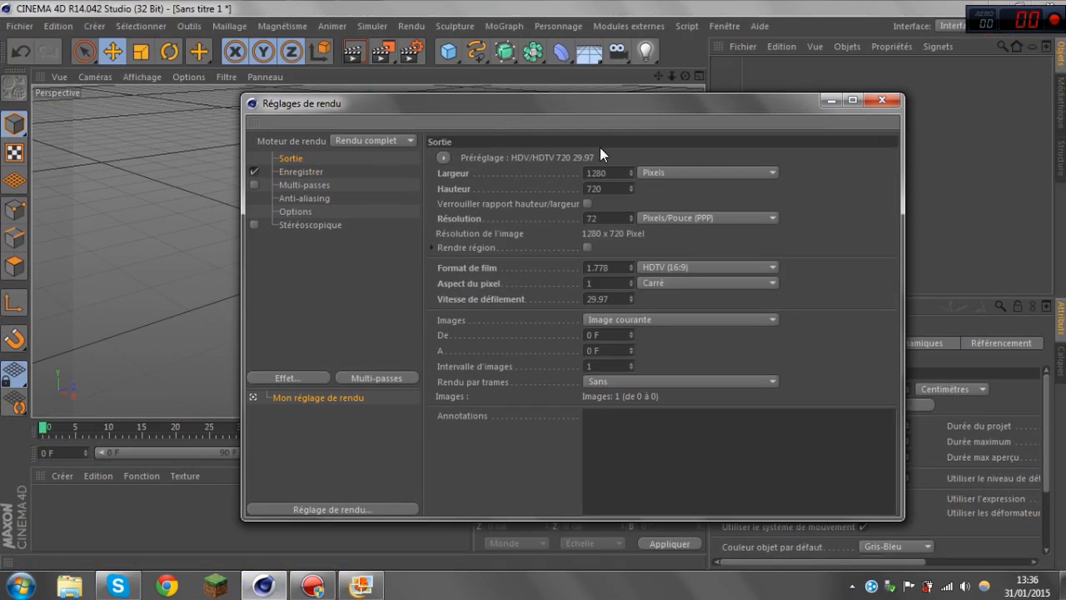
pyautogui.write('1960')
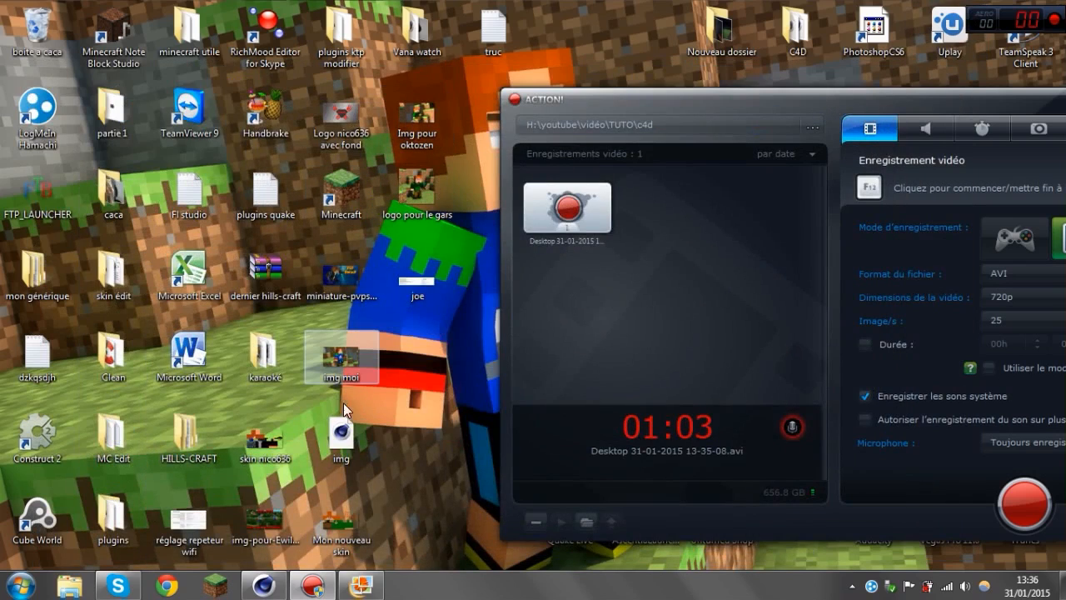
# Check the image dimensions in the detailed properties of the desktop file "img moi", closing the properties when done.
pyautogui.doubleClick(346, 367)
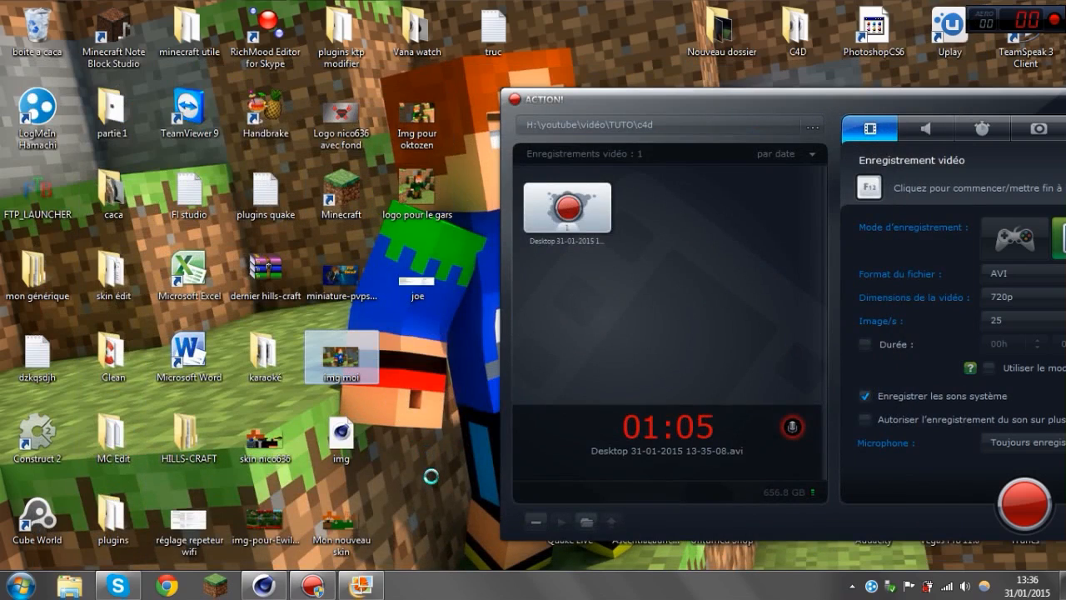
pyautogui.rightClick(350, 378)
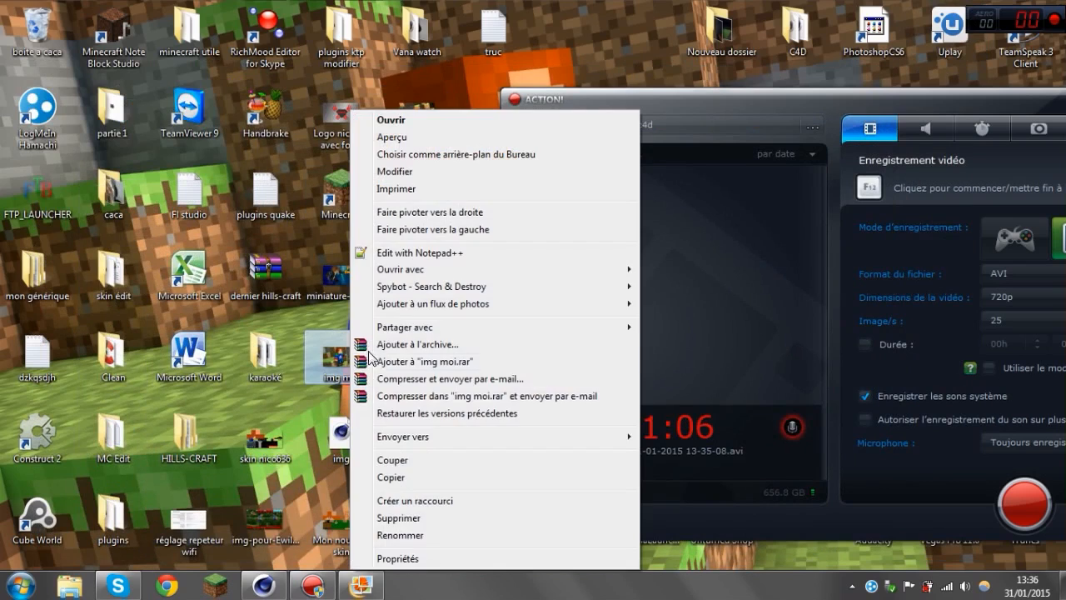
pyautogui.click(419, 560)
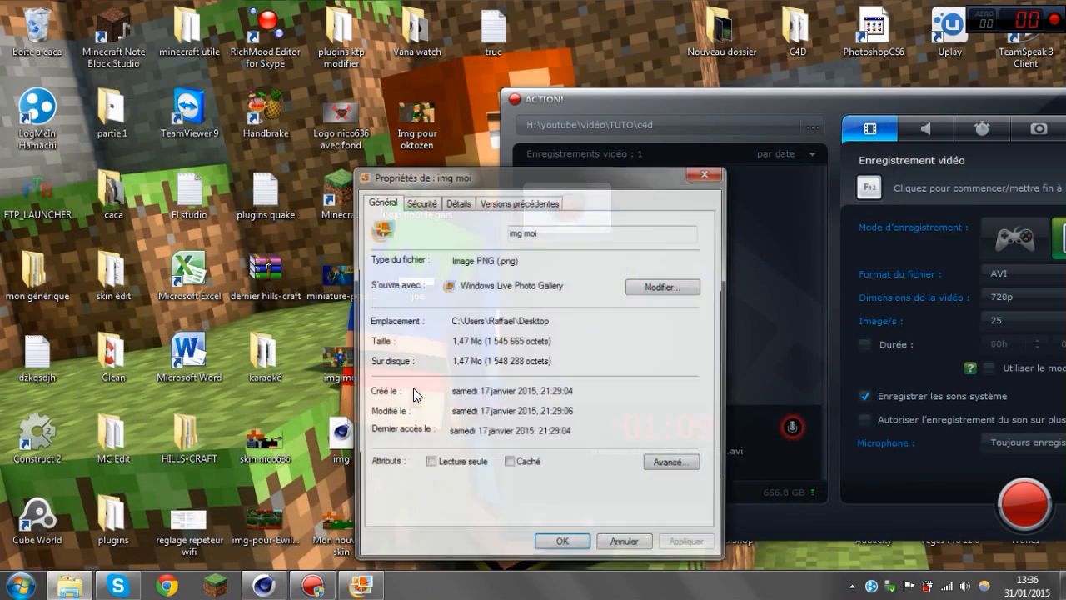
pyautogui.click(456, 201)
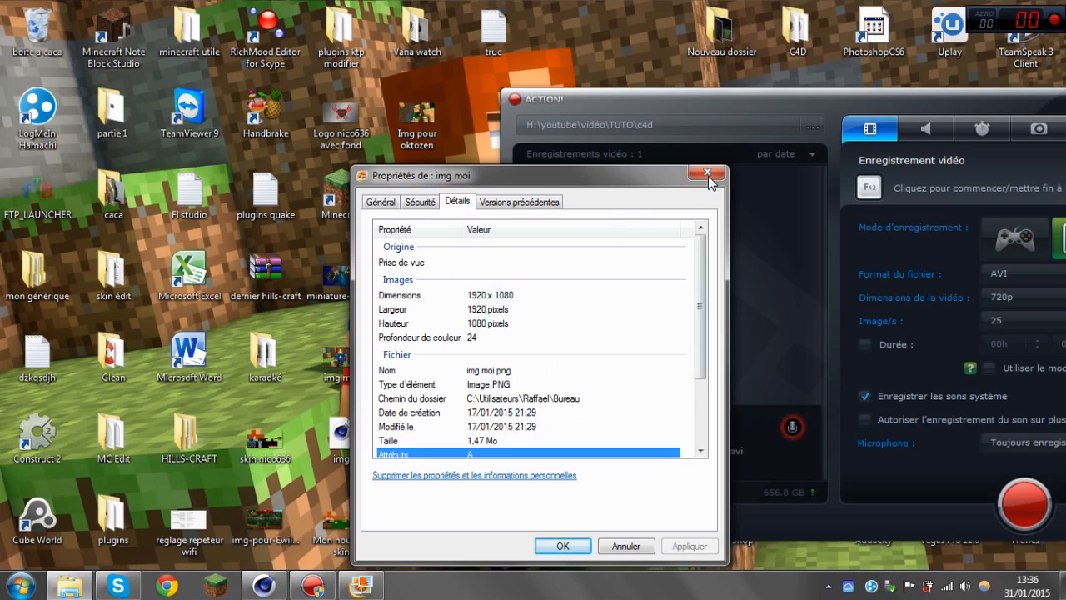
pyautogui.click(706, 172)
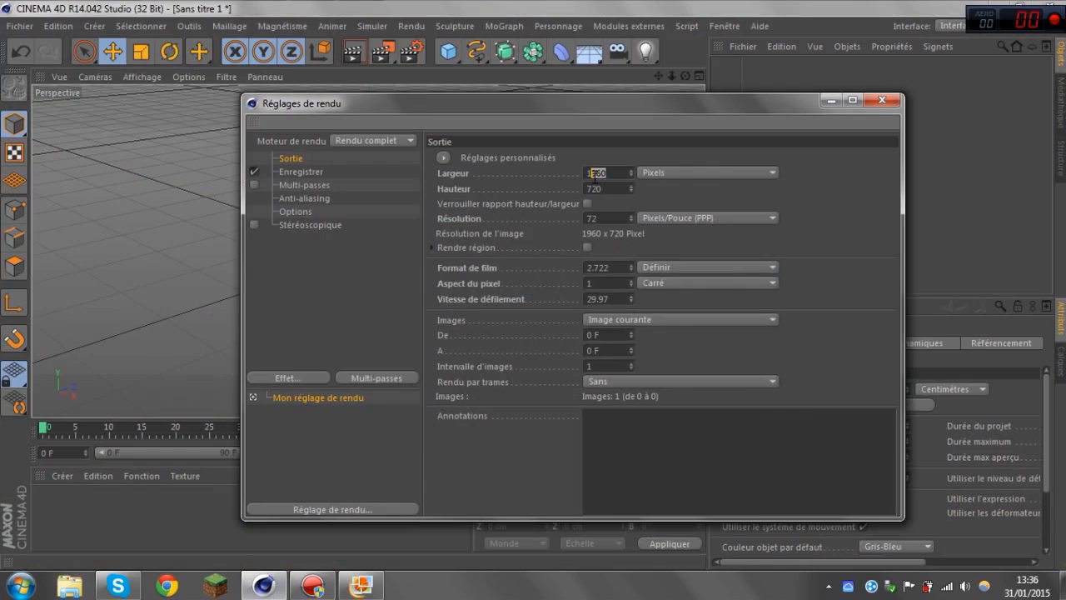
# Correct the render output size to 1920 x 1080 pixels and minimize the render settings.
pyautogui.write('20')
pyautogui.click(606, 190)
pyautogui.write('1080')
pyautogui.moveTo(551, 105); pyautogui.dragTo(543, 97)
pyautogui.click(667, 187)
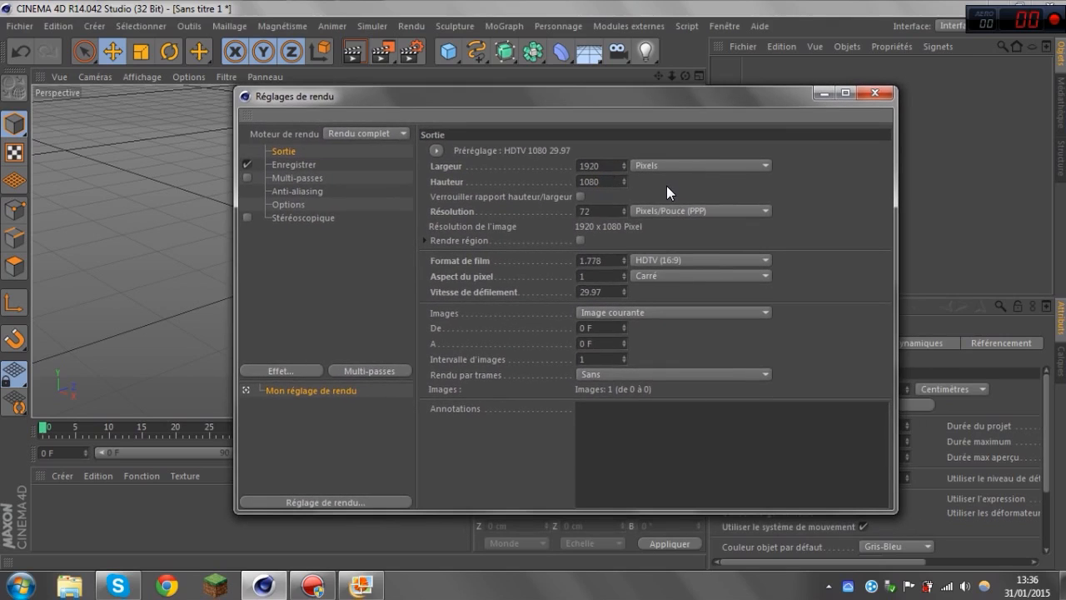
pyautogui.moveTo(654, 97)
pyautogui.mouseDown()
pyautogui.moveTo(959, 137)
pyautogui.moveTo(635, 105)
pyautogui.moveTo(657, 109)
pyautogui.mouseUp()
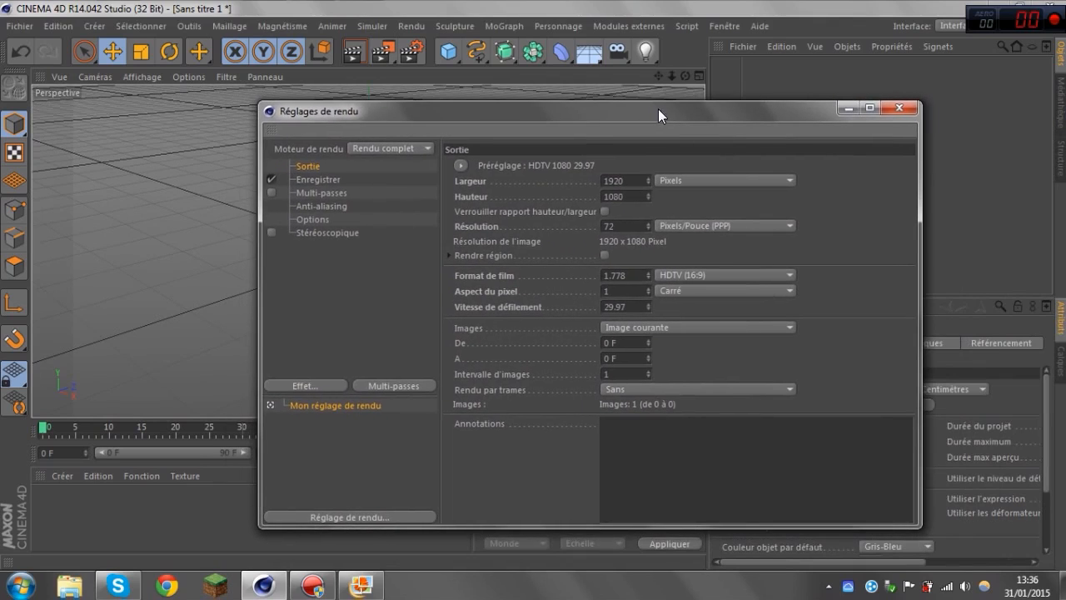
pyautogui.click(580, 13)
pyautogui.click(846, 105)
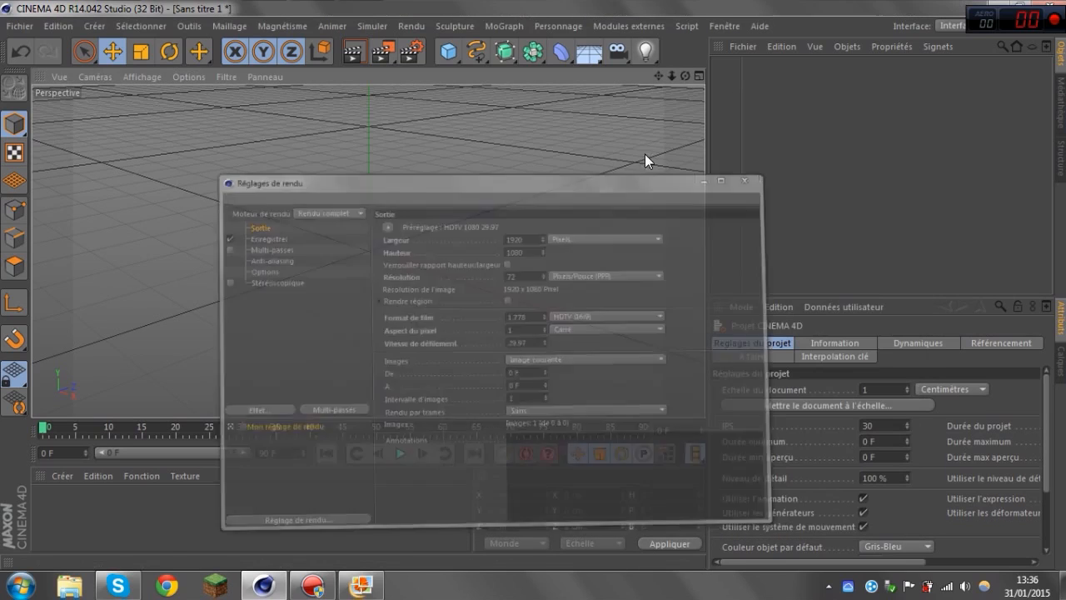
# Open map.obj from the map folder inside C4D\MINECRAFT and accept the import.
pyautogui.moveTo(687, 75); pyautogui.dragTo(686, 63)
pyautogui.click(7, 30)
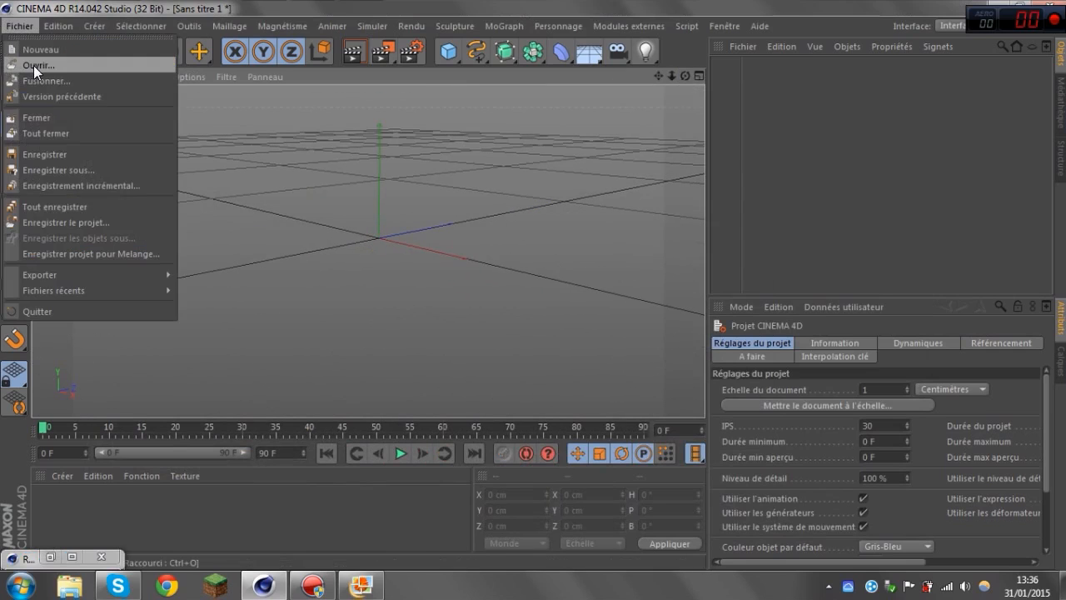
pyautogui.click(33, 65)
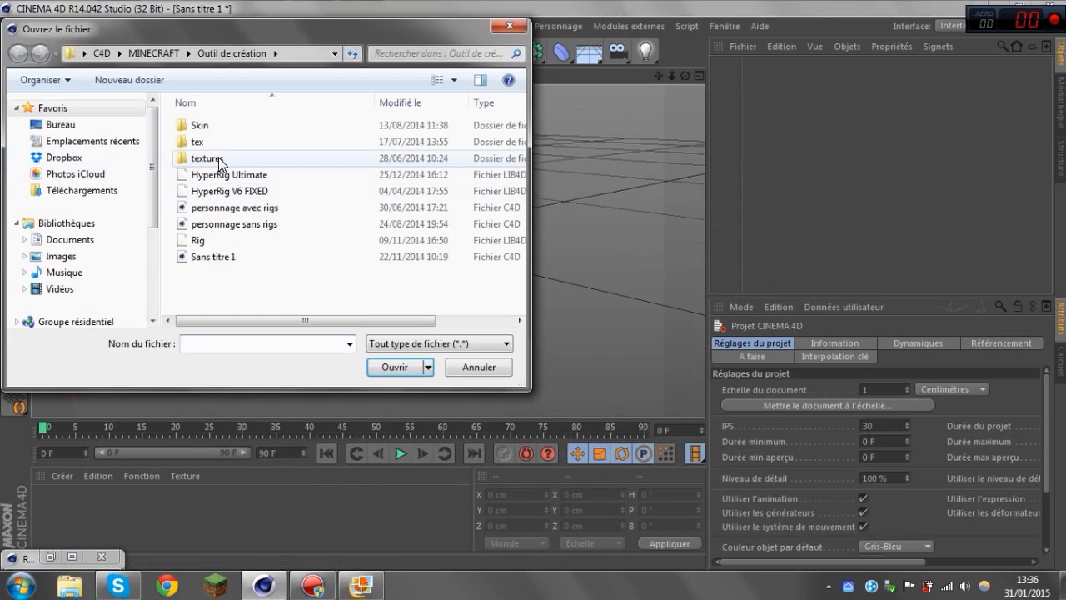
pyautogui.click(154, 53)
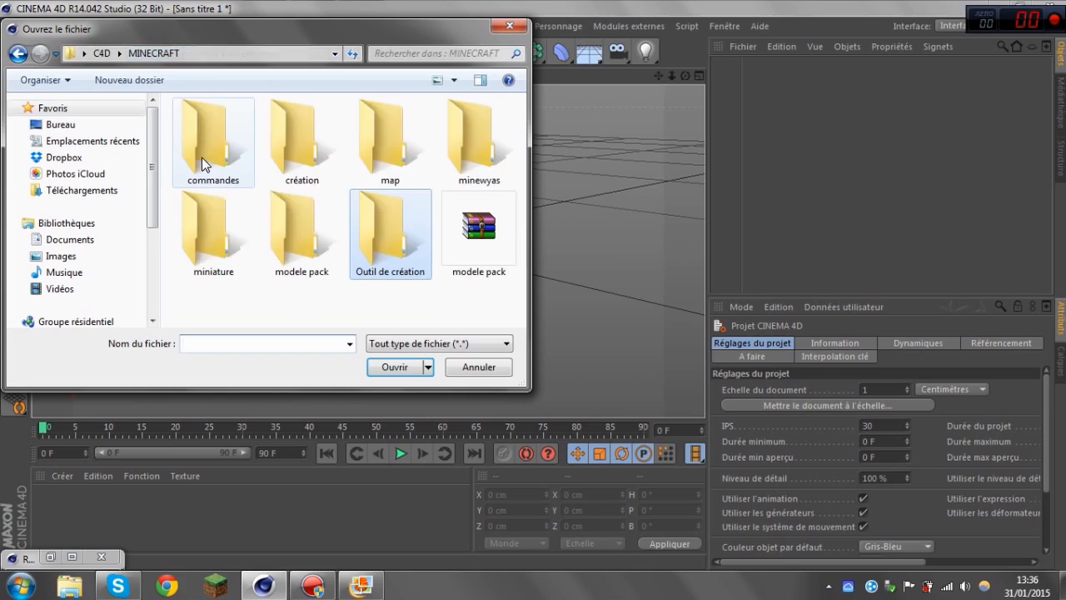
pyautogui.doubleClick(390, 138)
pyautogui.click(390, 138)
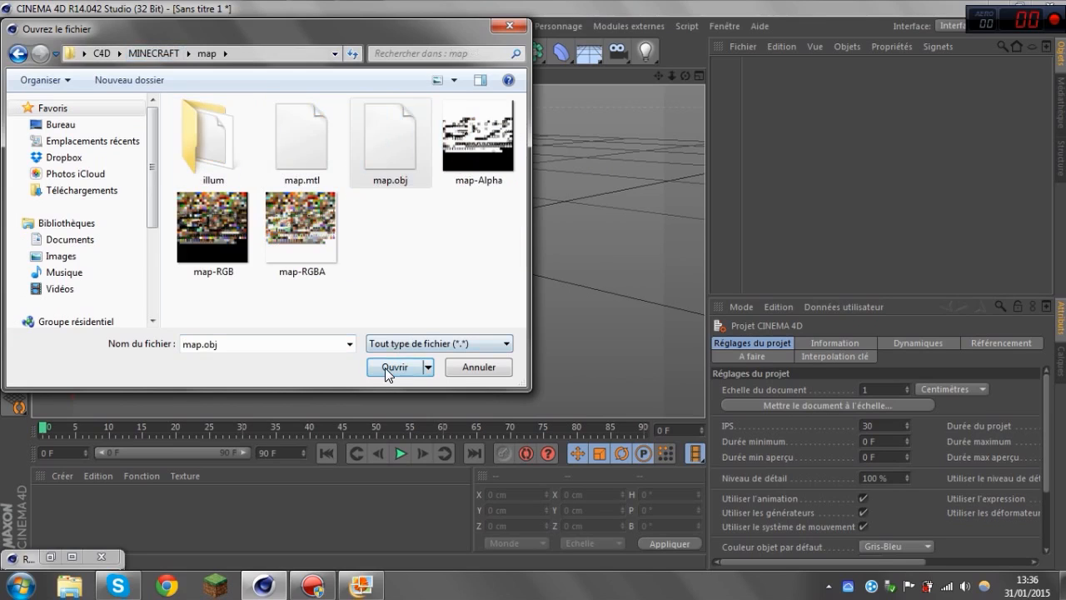
pyautogui.click(391, 368)
pyautogui.click(403, 500)
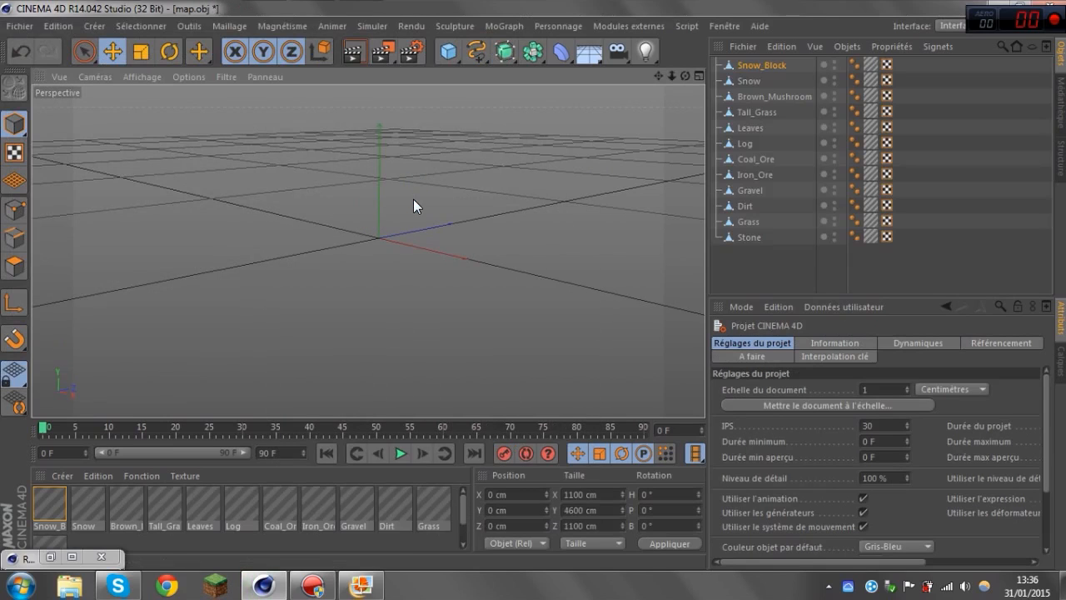
# Delete the material tags from all imported map objects, from Snow_Block down to Stone.
pyautogui.scroll(5, 408, 263)
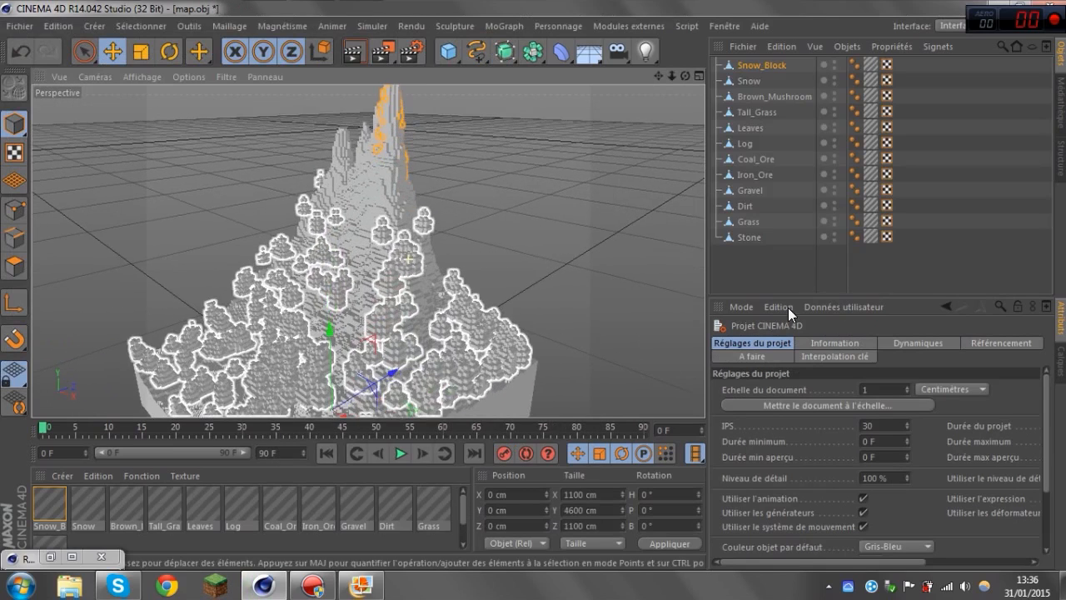
pyautogui.click(849, 261)
pyautogui.moveTo(869, 162); pyautogui.dragTo(872, 28)
pyautogui.press('Delete')
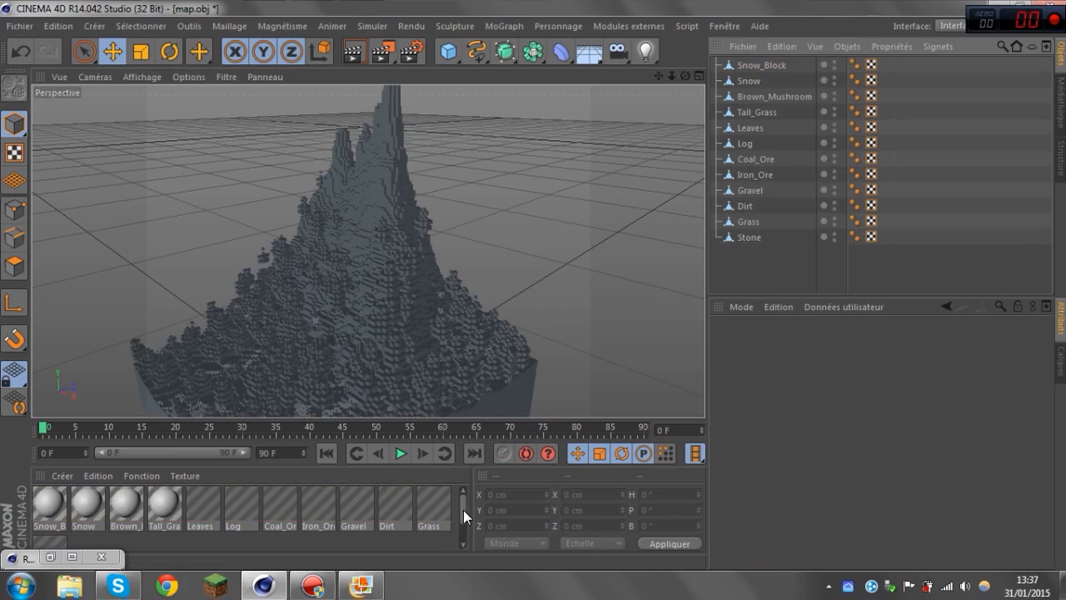
# Delete all the materials that were imported with the map.
pyautogui.scroll(-1, 463, 510)
pyautogui.moveTo(412, 537); pyautogui.dragTo(0, 467)
pyautogui.press('Delete')
# Create a new material and disable its specularity (Spécularité), leaving the base colour as is.
pyautogui.doubleClick(66, 536)
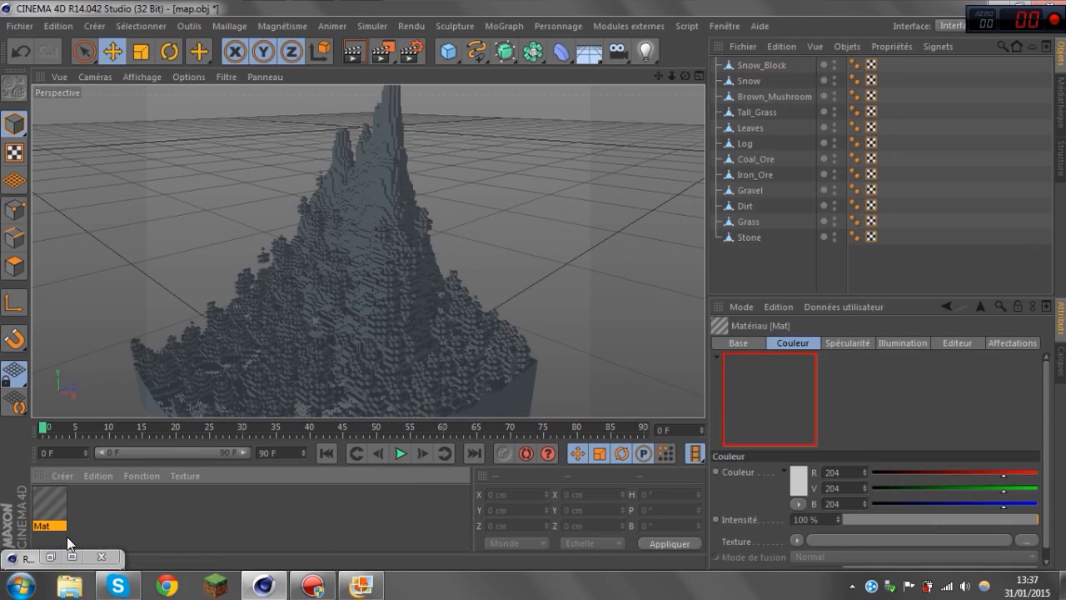
pyautogui.doubleClick(54, 500)
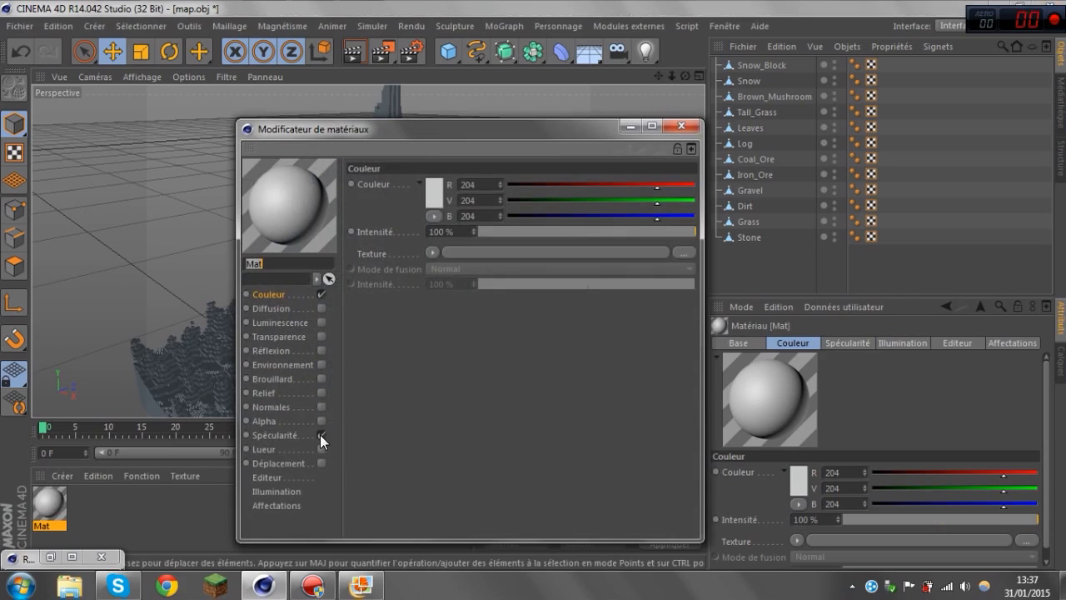
pyautogui.click(321, 434)
pyautogui.click(428, 199)
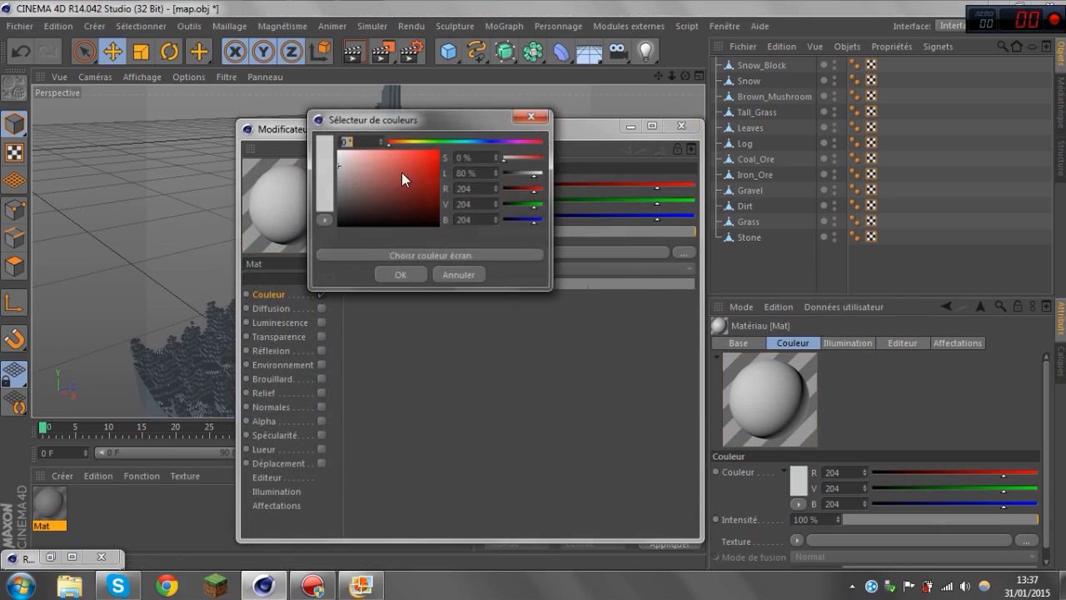
pyautogui.click(464, 274)
# Load map-RGBA.png as the material's colour texture and set its sampling (Echantillonnage) to Sans.
pyautogui.click(682, 251)
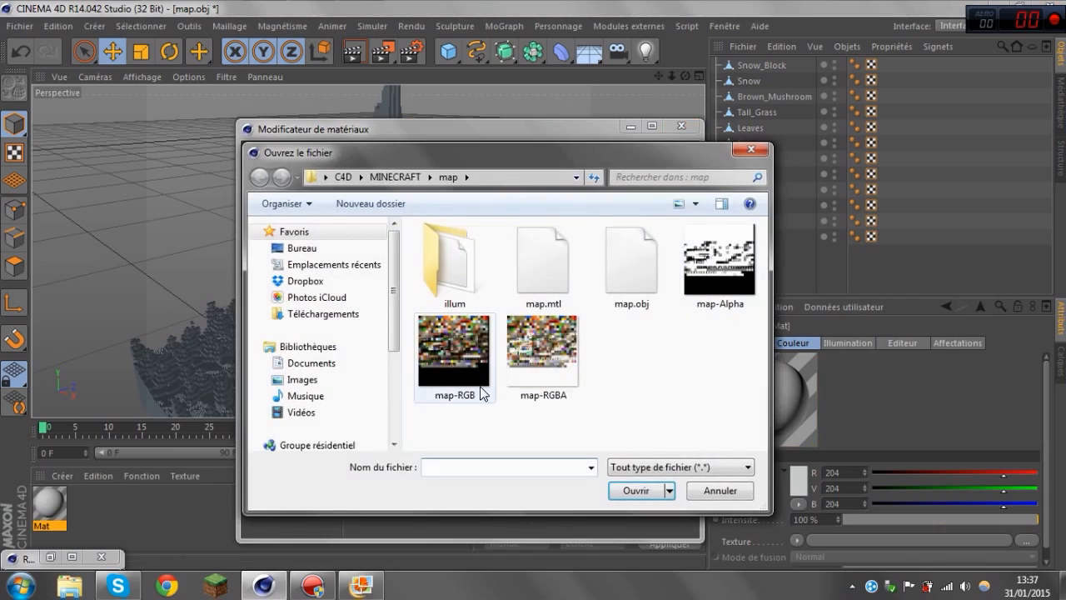
pyautogui.click(539, 372)
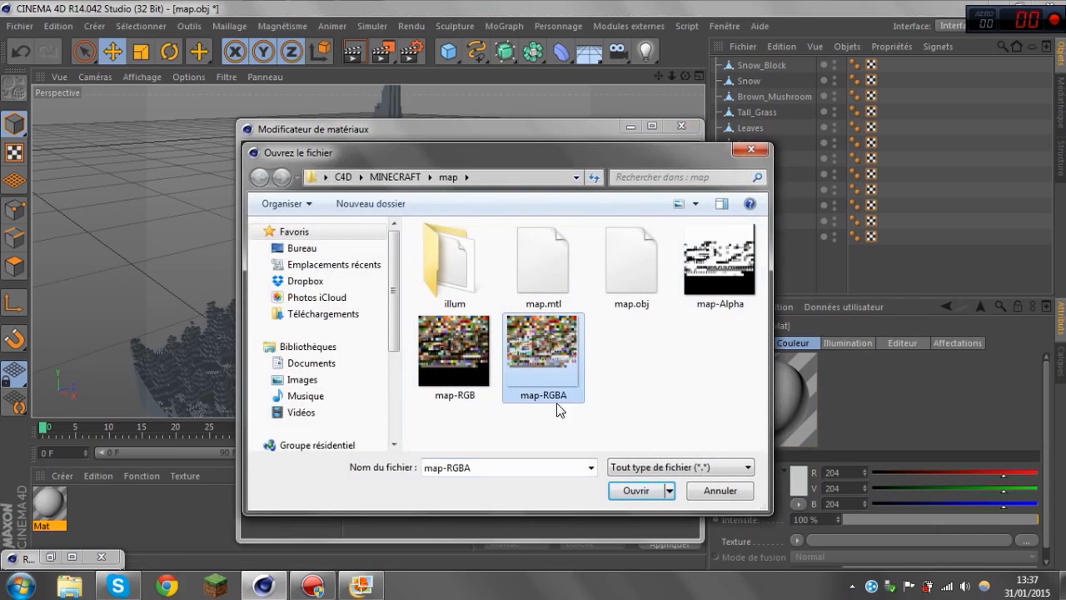
pyautogui.click(633, 489)
pyautogui.click(544, 271)
pyautogui.click(549, 287)
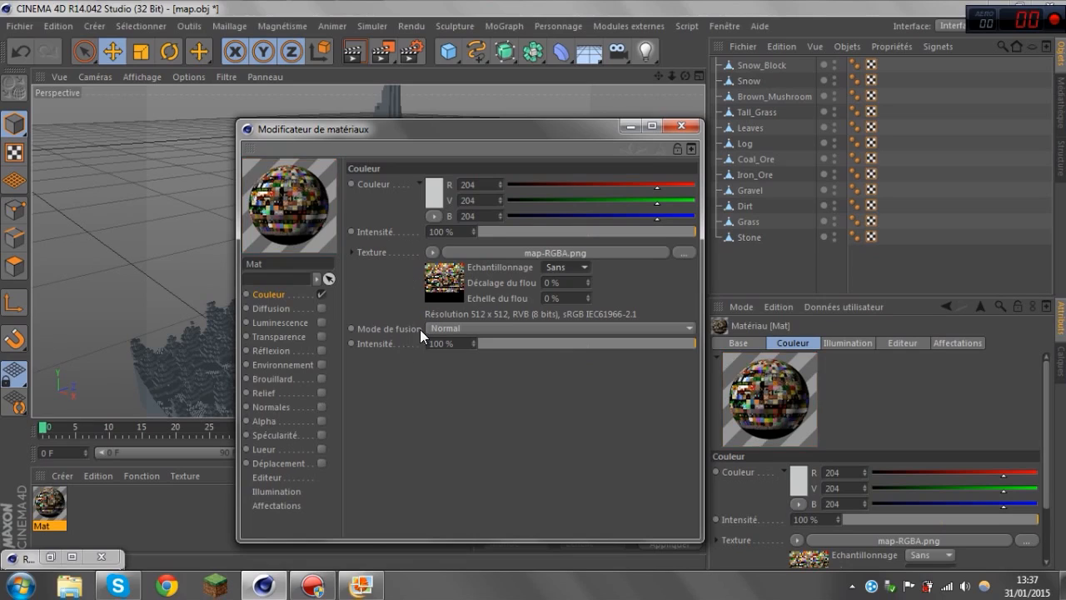
# Copy the colour texture channel, enable Alpha, paste the channel as its texture, and close the material editor.
pyautogui.click(431, 252)
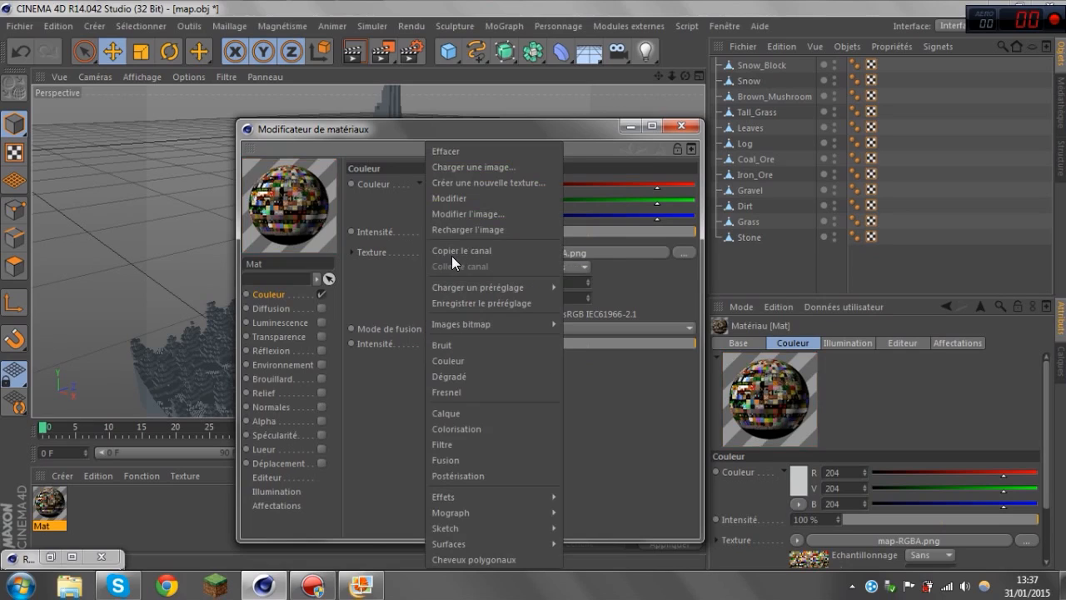
pyautogui.click(451, 252)
pyautogui.click(319, 420)
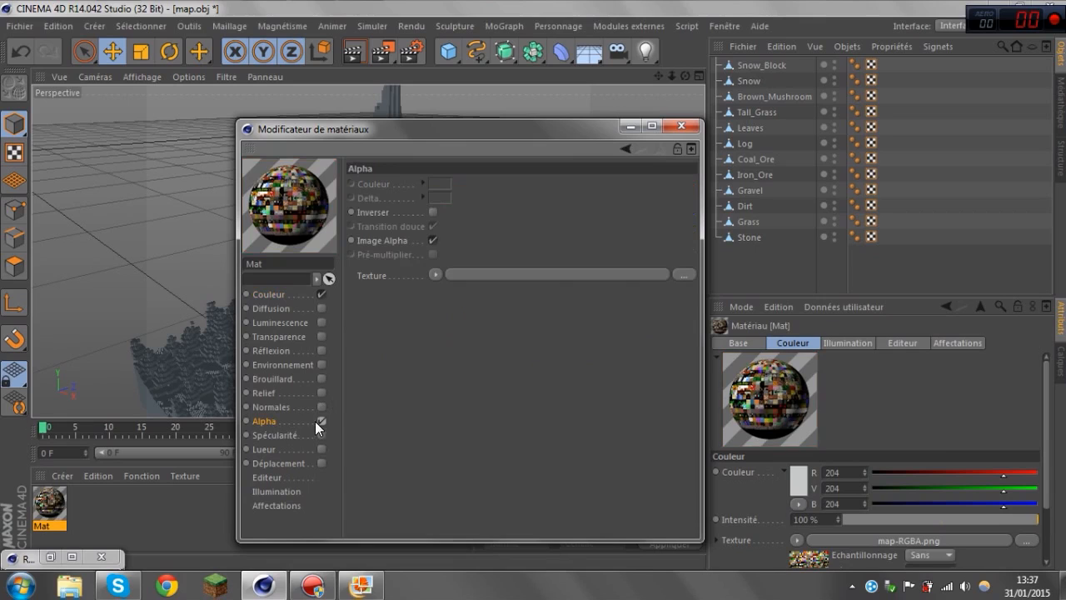
pyautogui.click(433, 274)
pyautogui.click(461, 266)
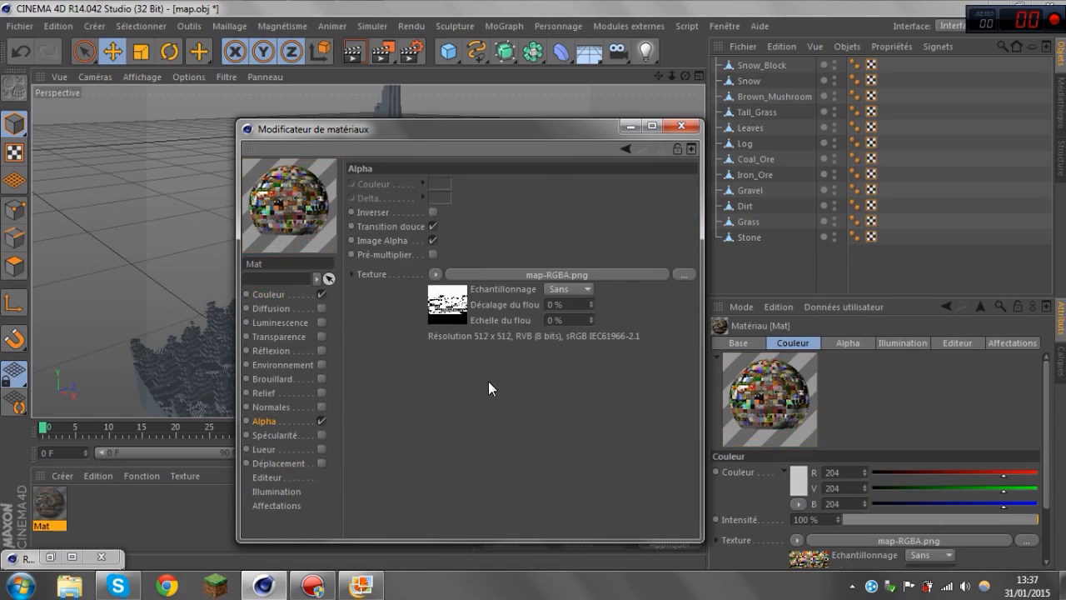
pyautogui.click(681, 126)
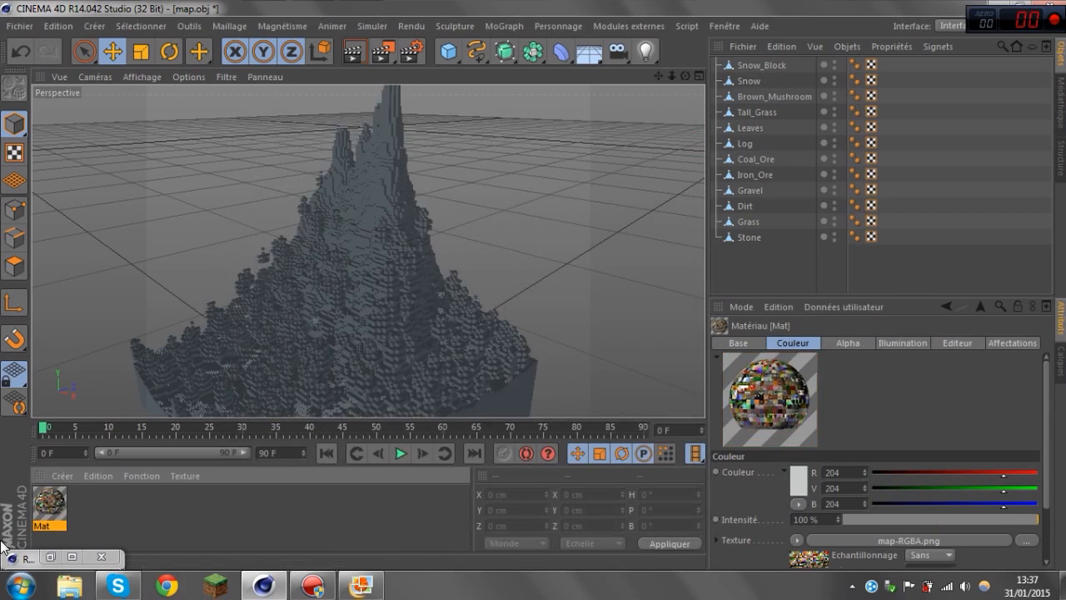
# Apply the map-RGBA material to the Stone object and copy its texture tag to all the other map objects.
pyautogui.moveTo(61, 516); pyautogui.dragTo(811, 235)
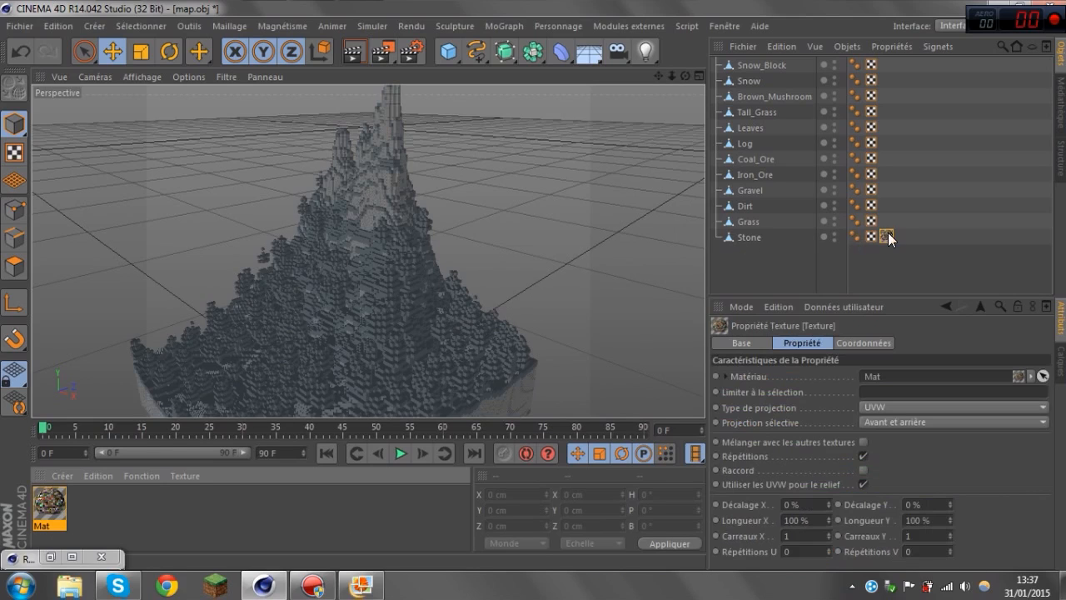
pyautogui.keyDown('ctrl'); pyautogui.moveTo(880, 221); pyautogui.dragTo(880, 66); pyautogui.keyUp('ctrl')
# Group all the map objects under one null, name it Map, and deselect it.
pyautogui.moveTo(765, 258); pyautogui.dragTo(736, 23)
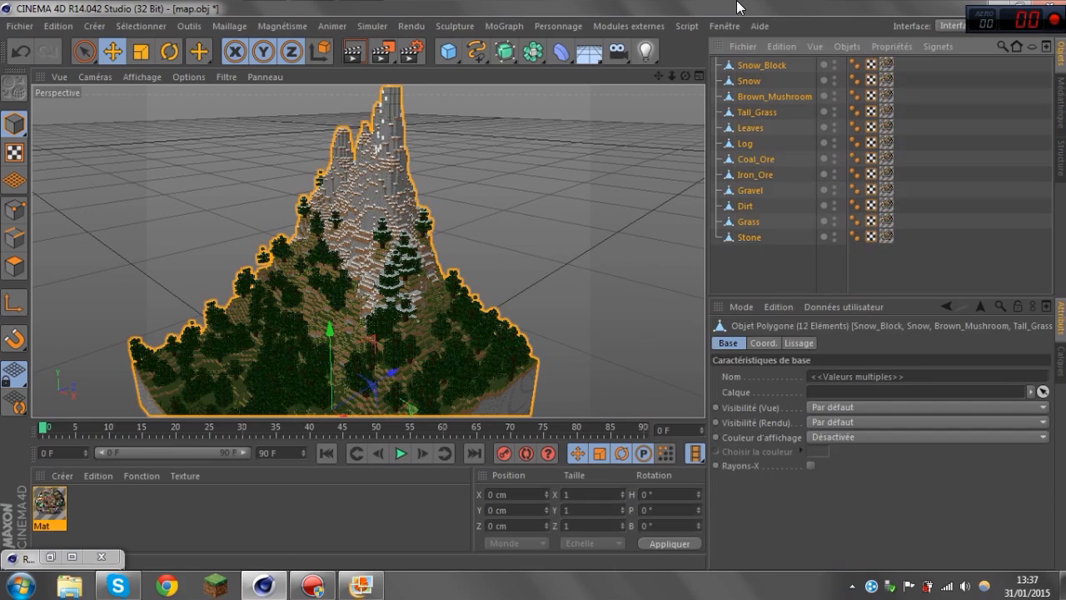
pyautogui.hotkey('alt', 'g')
pyautogui.doubleClick(745, 65)
pyautogui.write('Map')
pyautogui.press('Return')
pyautogui.click(766, 135)
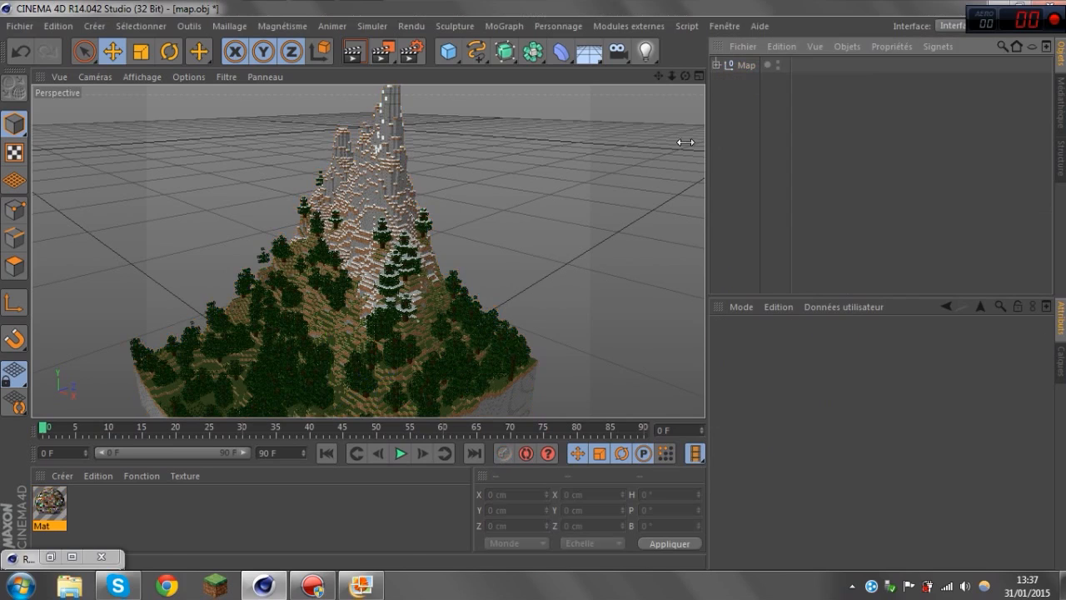
# Open the Rig library file from the Outil de création folder inside MINECRAFT.
pyautogui.scroll(5, 681, 142)
pyautogui.moveTo(656, 77); pyautogui.dragTo(395, 239)
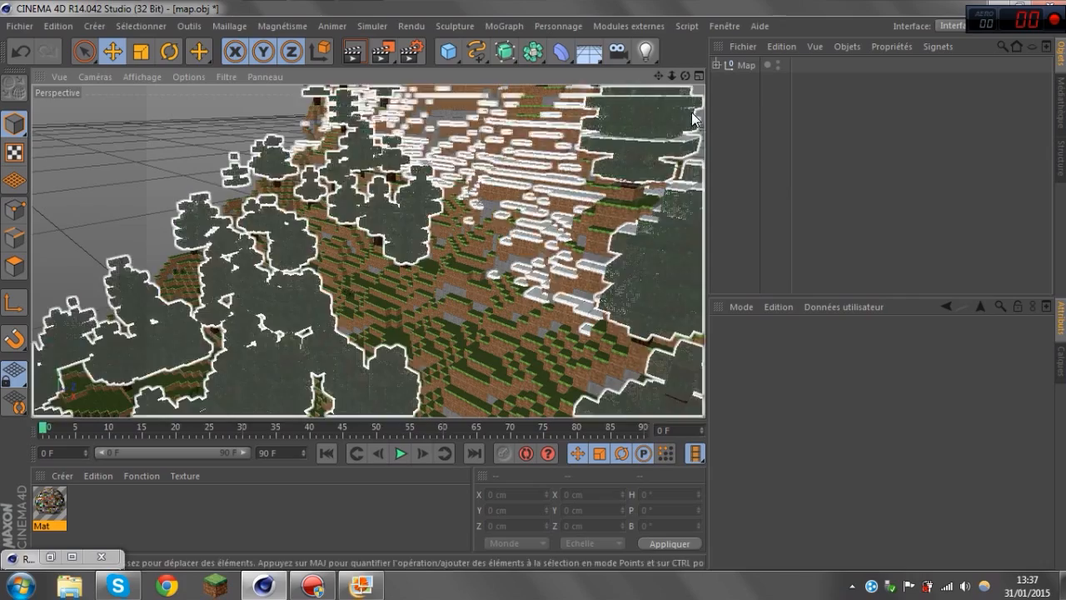
pyautogui.moveTo(367, 250); pyautogui.dragTo(368, 250)
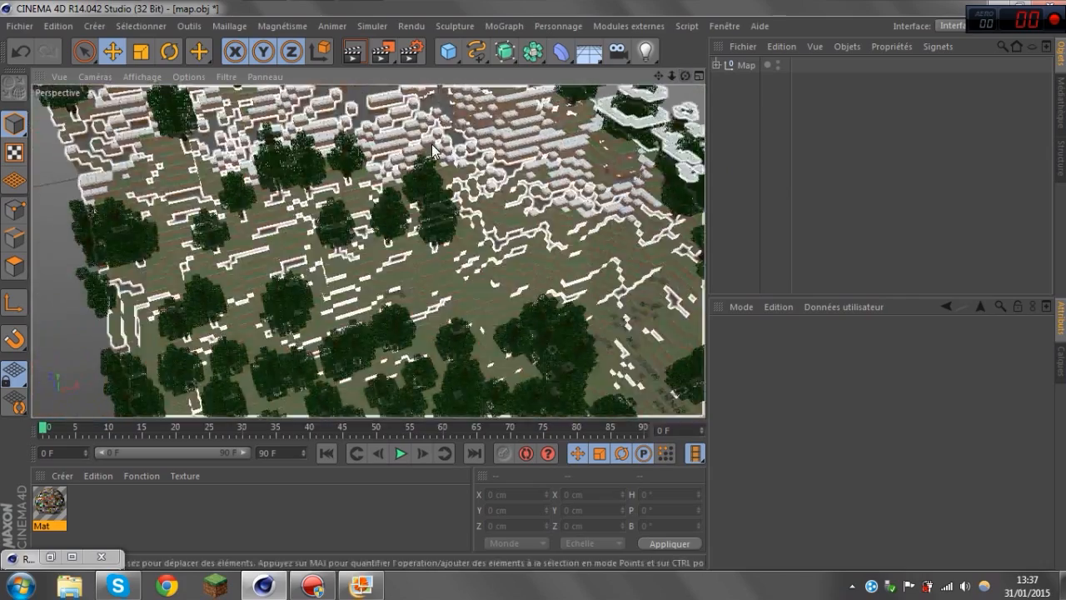
pyautogui.scroll(3, 652, 143)
pyautogui.moveTo(684, 76); pyautogui.dragTo(685, 55)
pyautogui.click(20, 26)
pyautogui.click(43, 60)
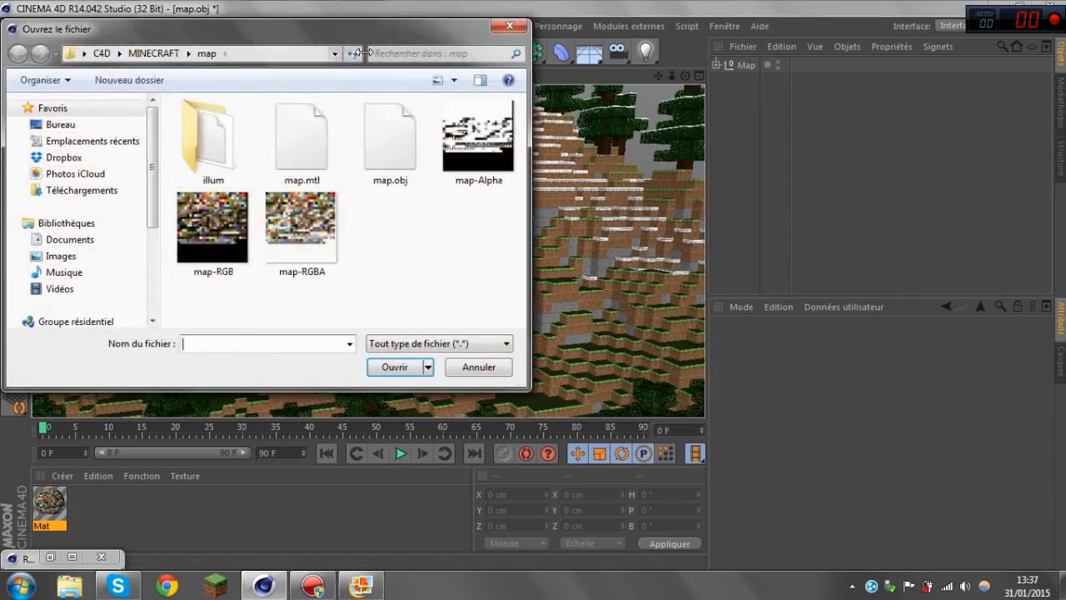
pyautogui.click(158, 56)
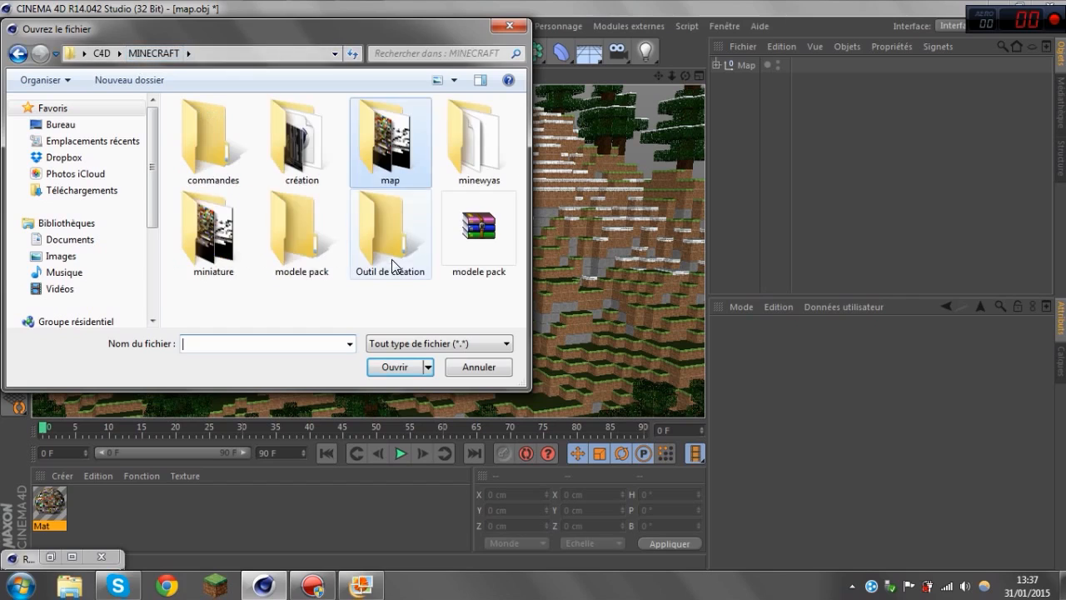
pyautogui.doubleClick(398, 247)
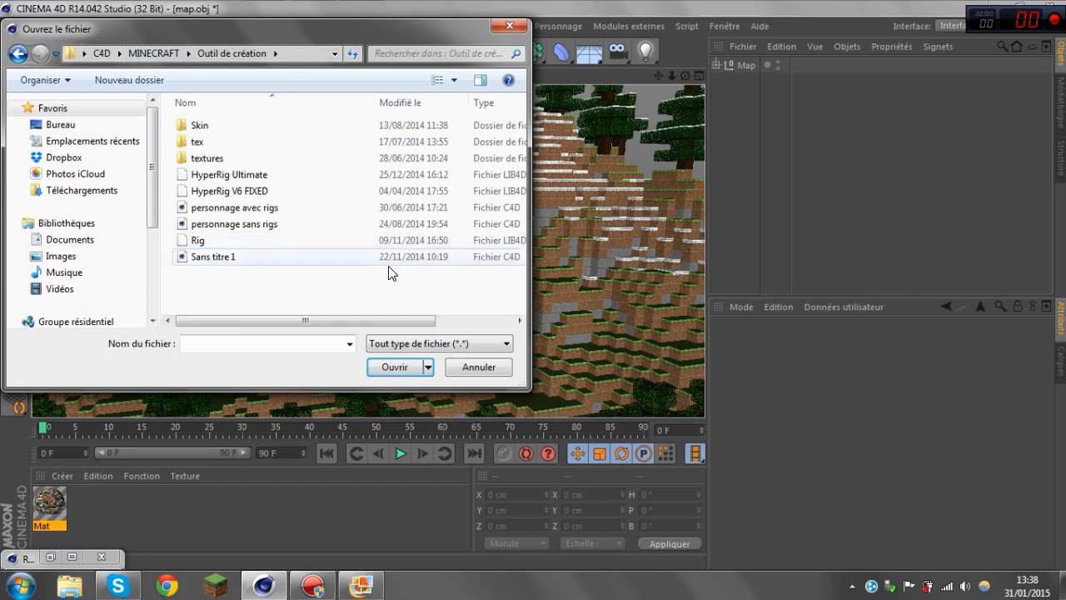
pyautogui.click(329, 240)
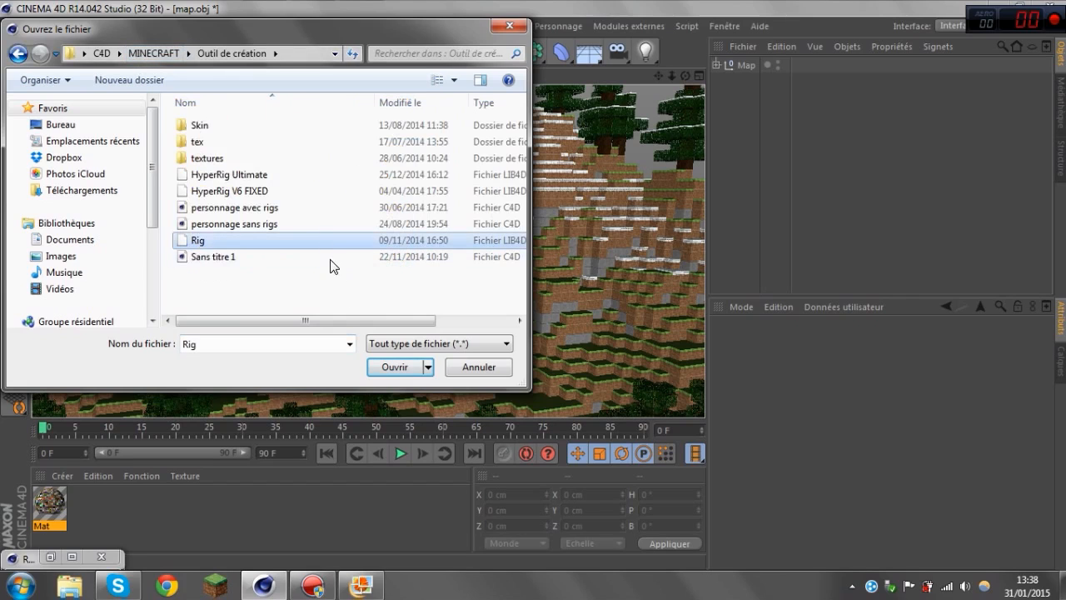
pyautogui.click(389, 367)
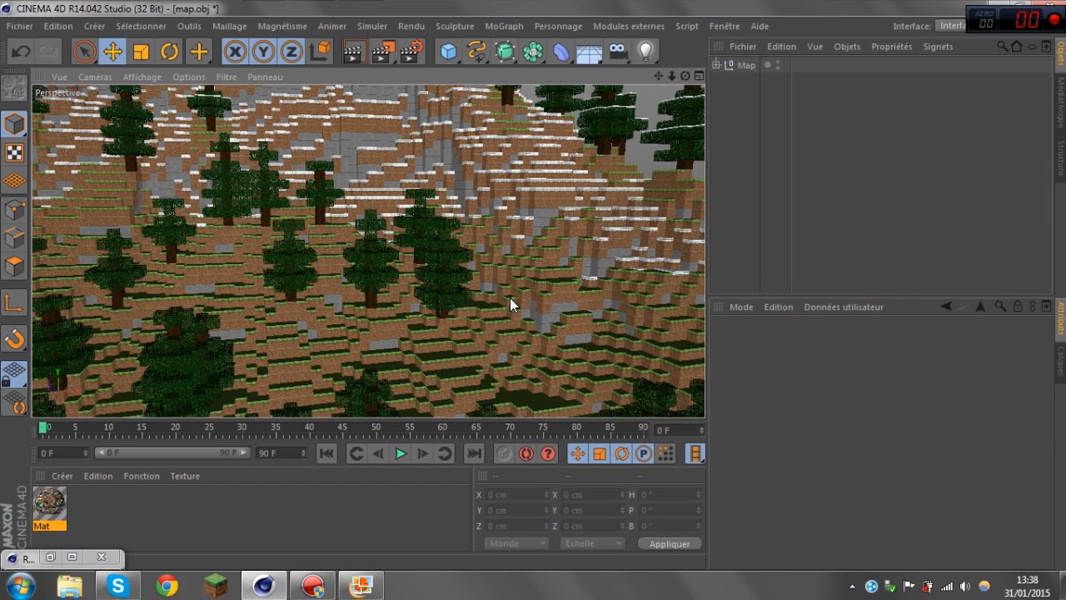
# Load Steve Rig (Custom Skin) from the Minecraft Steve Rig v1.1 library into the scene and minimise the content browser.
pyautogui.hotkey('shift', 'F8')
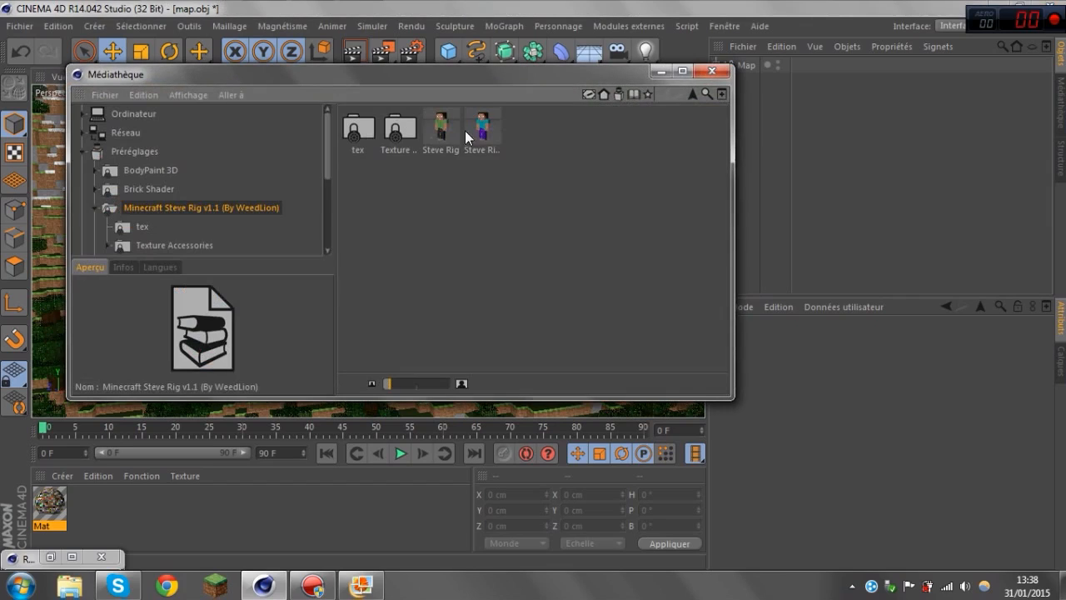
pyautogui.doubleClick(473, 122)
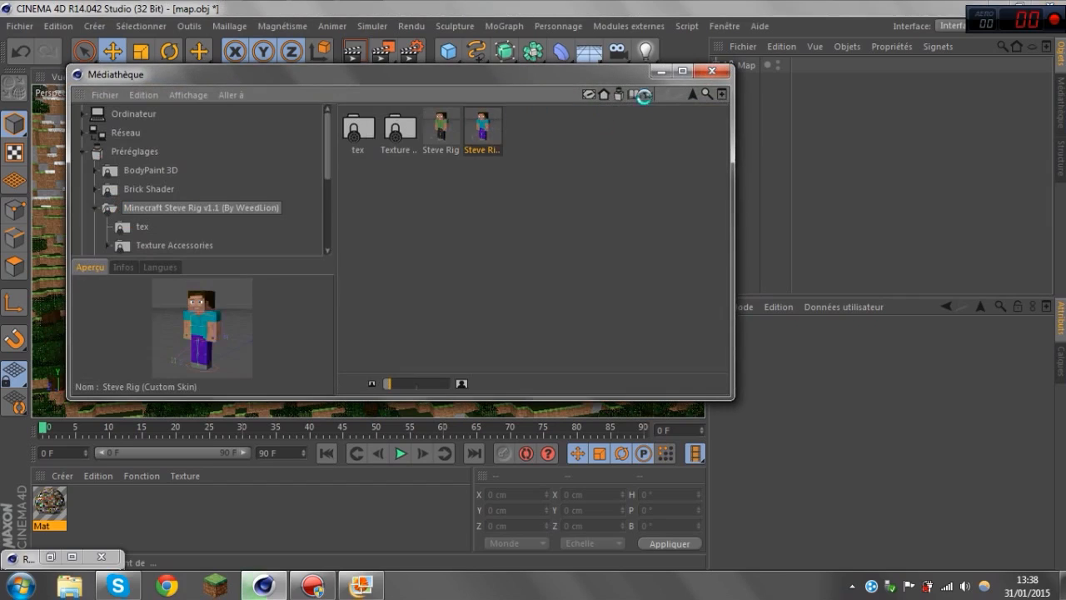
pyautogui.click(660, 72)
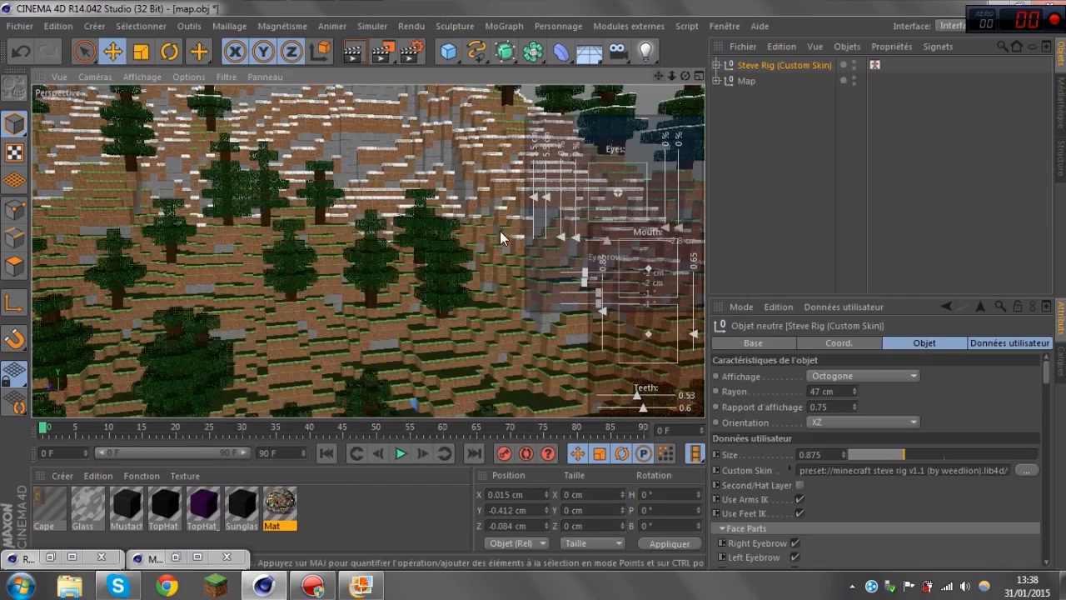
# Remove the Eyes and Eyebrows control groups from the on-screen display in the viewport.
pyautogui.scroll(-2, 500, 232)
pyautogui.rightClick(618, 117)
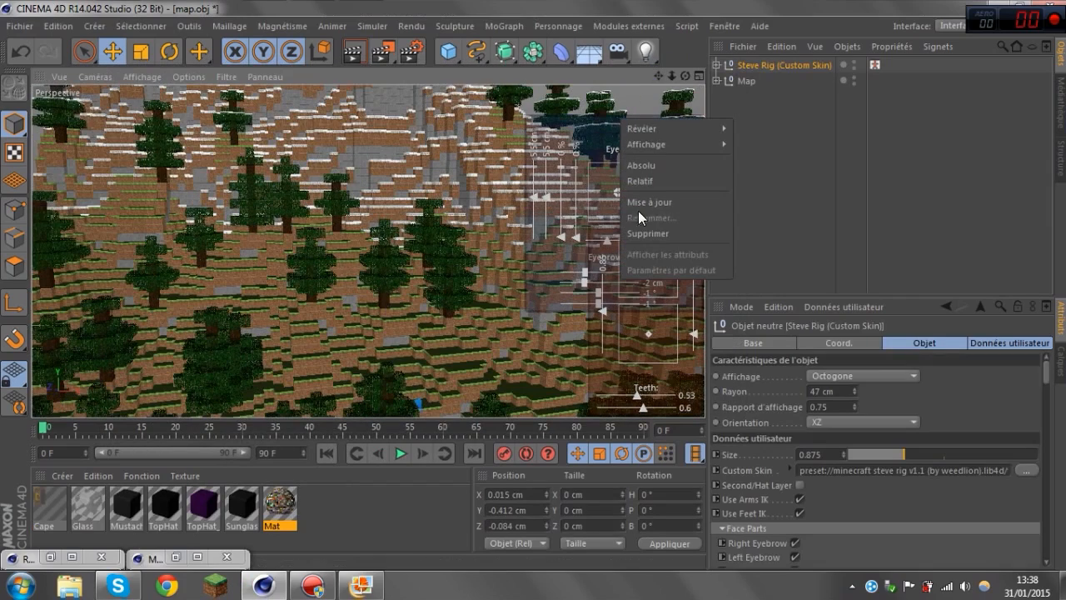
pyautogui.click(648, 233)
pyautogui.rightClick(631, 260)
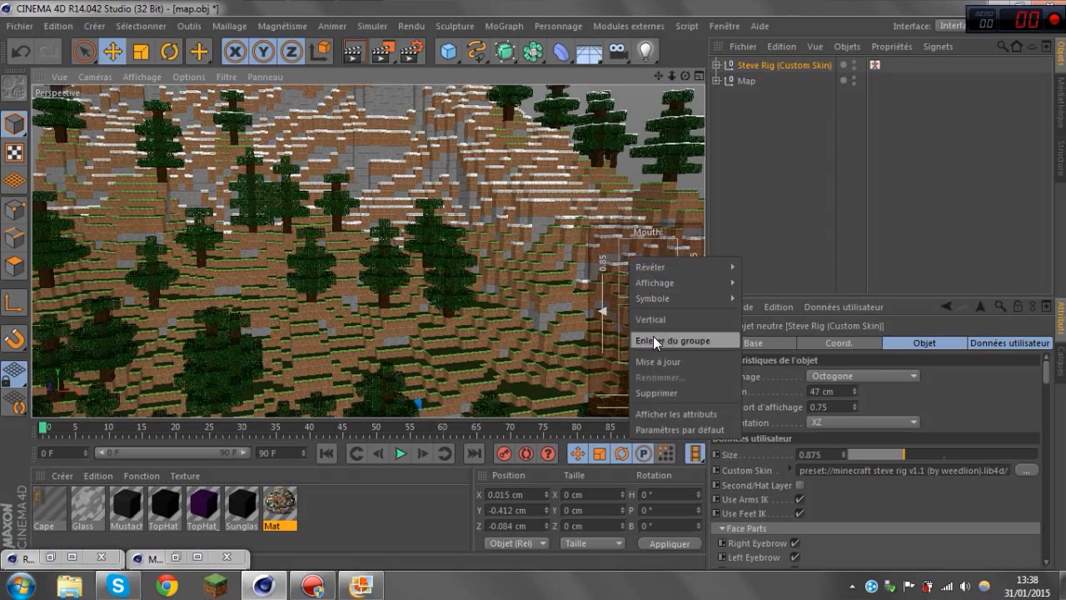
pyautogui.click(647, 392)
# Raise the Steve rig out of the terrain and move it near the grassy slope, at about Y 3096 cm.
pyautogui.scroll(-10, 360, 306)
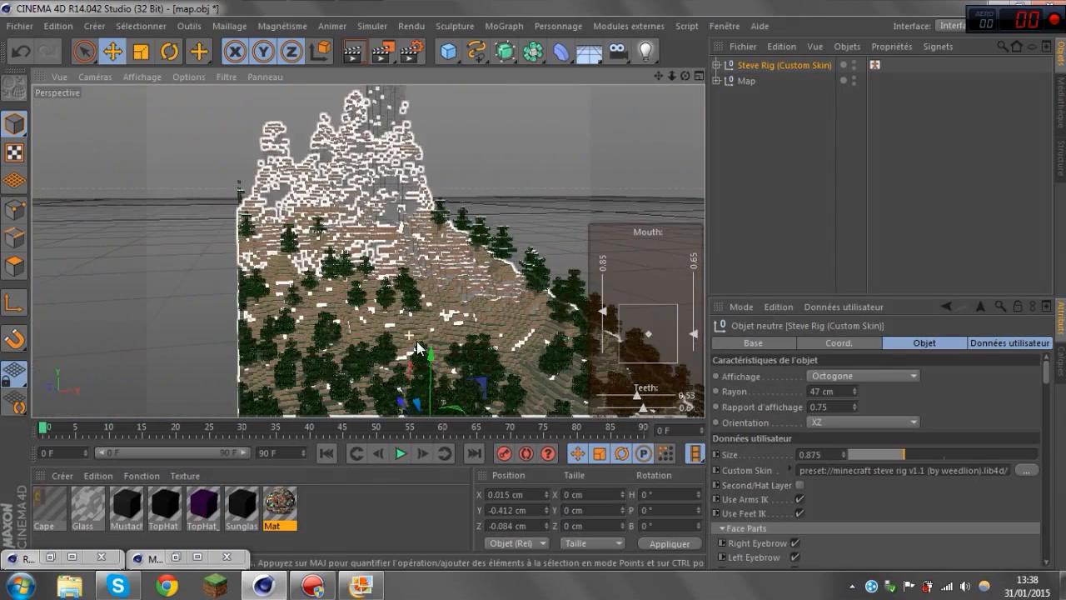
pyautogui.moveTo(429, 367); pyautogui.dragTo(443, 225)
pyautogui.moveTo(407, 295); pyautogui.dragTo(391, 278)
pyautogui.scroll(4, 403, 284)
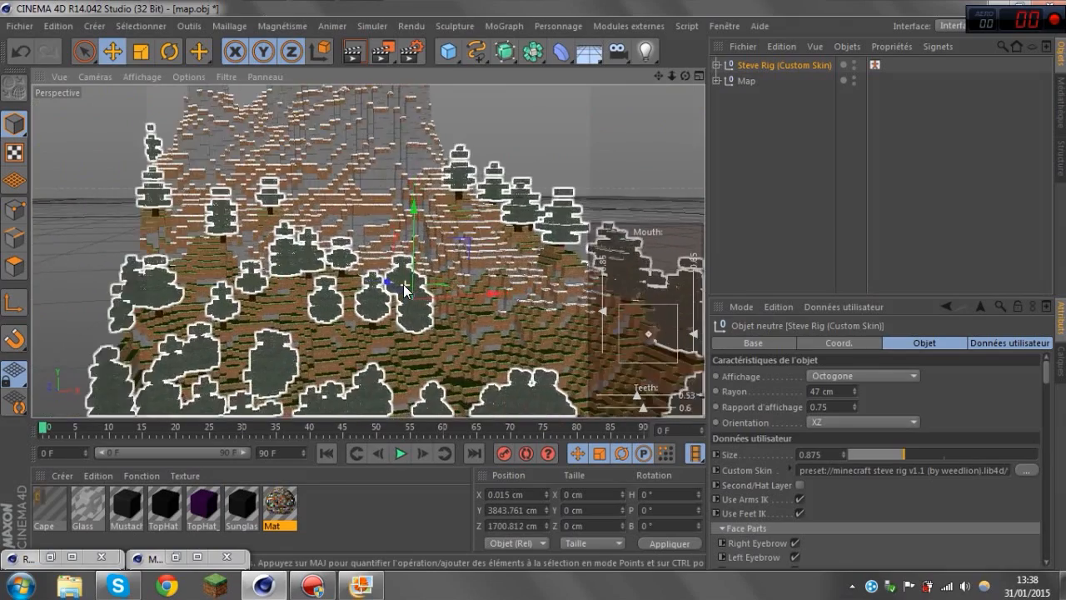
pyautogui.scroll(8, 403, 284)
pyautogui.moveTo(416, 311); pyautogui.dragTo(419, 408)
pyautogui.moveTo(658, 76); pyautogui.dragTo(645, 8)
pyautogui.moveTo(416, 284); pyautogui.dragTo(589, 143)
pyautogui.scroll(7, 595, 264)
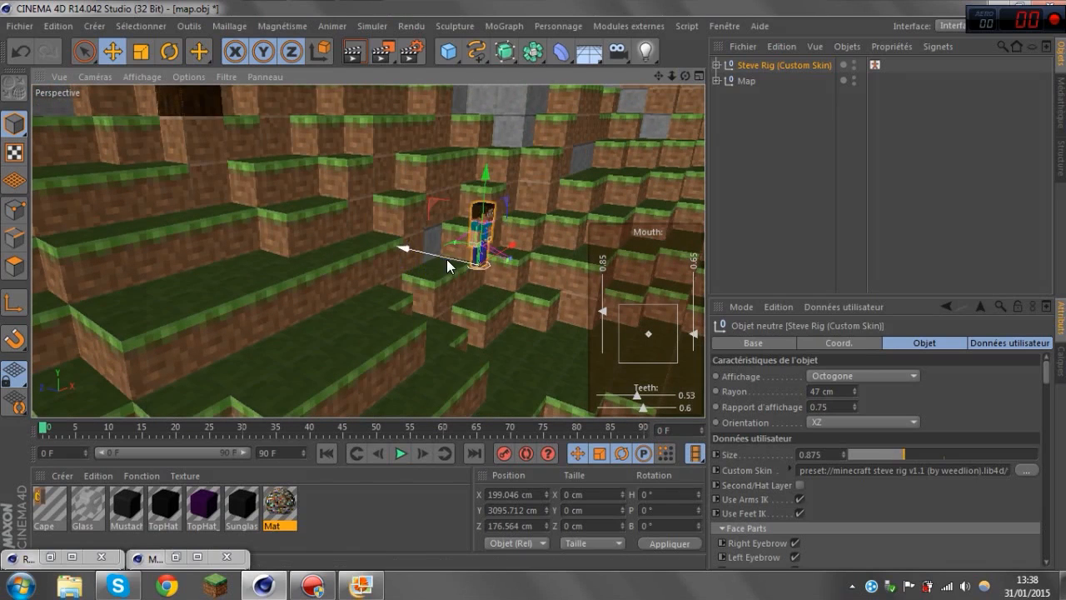
# Remove the Mouth and Teeth controls from the display and lower the rig onto the grass, at about X 88, Y 2898, Z -4 cm.
pyautogui.moveTo(446, 259); pyautogui.dragTo(585, 279)
pyautogui.rightClick(636, 269)
pyautogui.click(658, 375)
pyautogui.keyDown('alt'); pyautogui.moveTo(658, 375); pyautogui.dragTo(628, 231); pyautogui.keyUp('alt')
pyautogui.moveTo(533, 287); pyautogui.dragTo(527, 373)
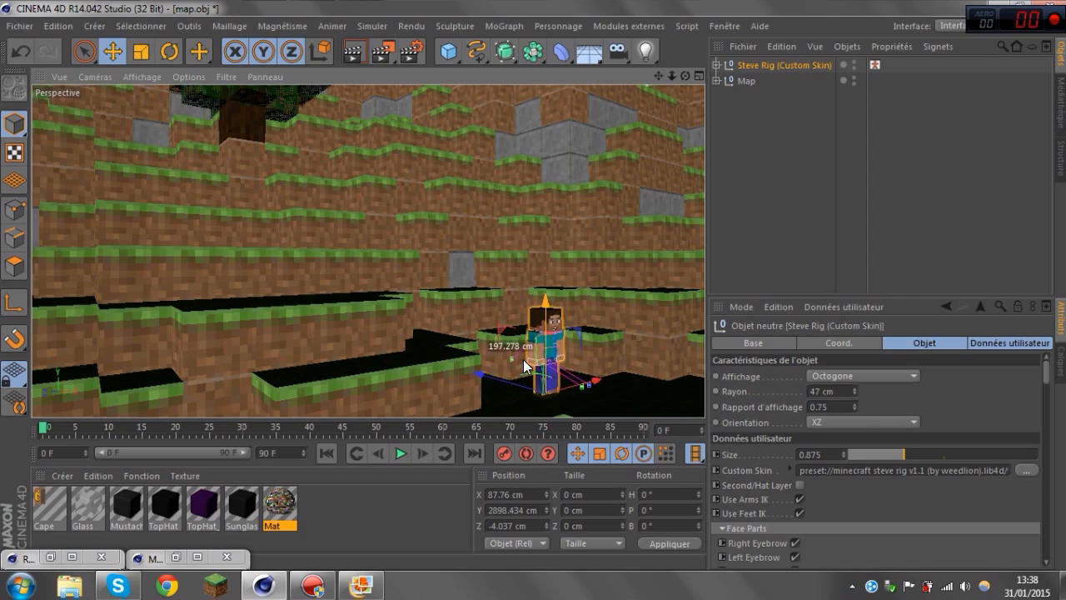
# Try a Size of 1.1 for the Steve rig.
pyautogui.scroll(5, 586, 352)
pyautogui.scroll(2, 585, 251)
pyautogui.moveTo(658, 76); pyautogui.dragTo(665, 20)
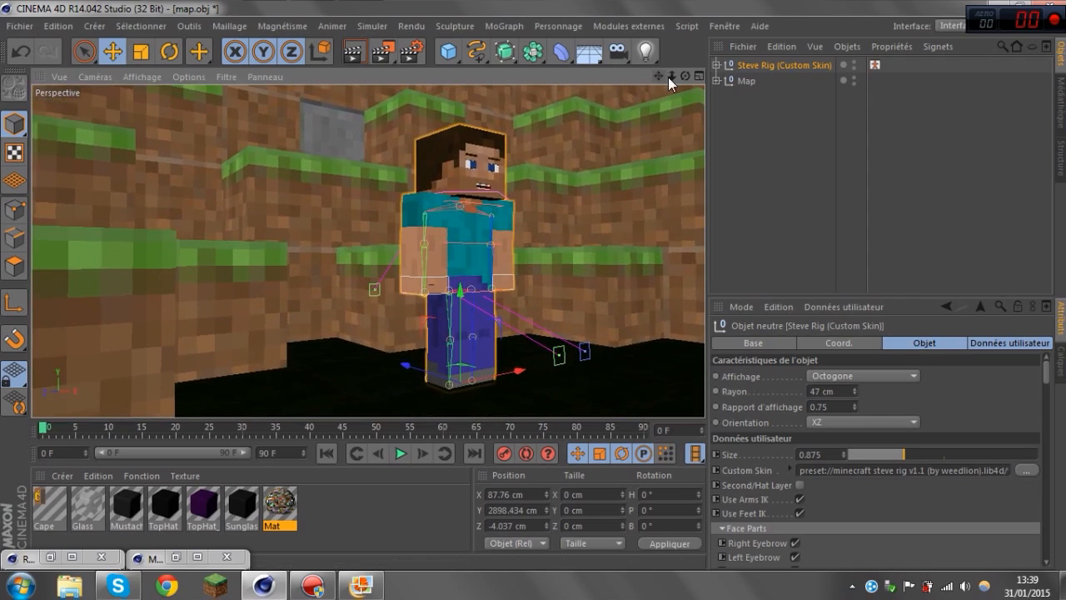
pyautogui.moveTo(685, 74)
pyautogui.mouseDown()
pyautogui.moveTo(673, 89)
pyautogui.moveTo(612, 86)
pyautogui.moveTo(684, 83)
pyautogui.mouseUp()
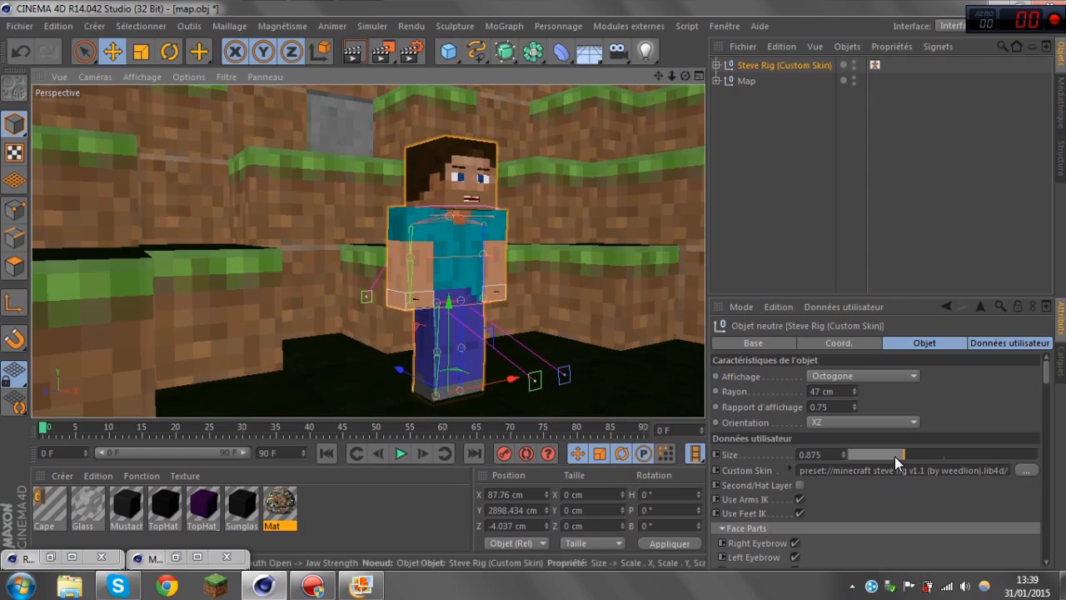
pyautogui.doubleClick(819, 453)
pyautogui.write('1')
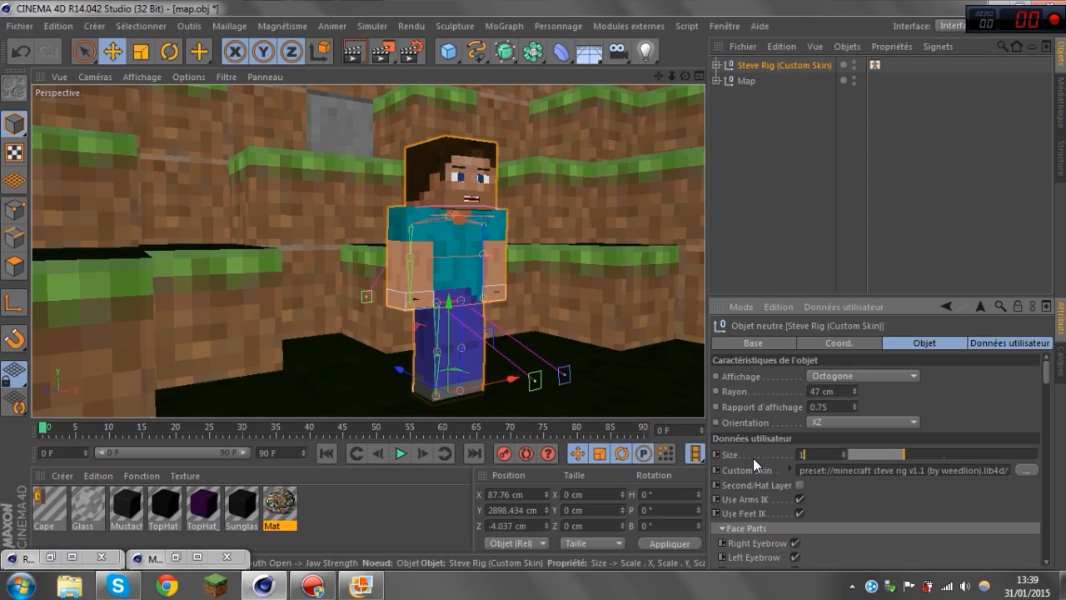
pyautogui.write('.2')
pyautogui.press('Return')
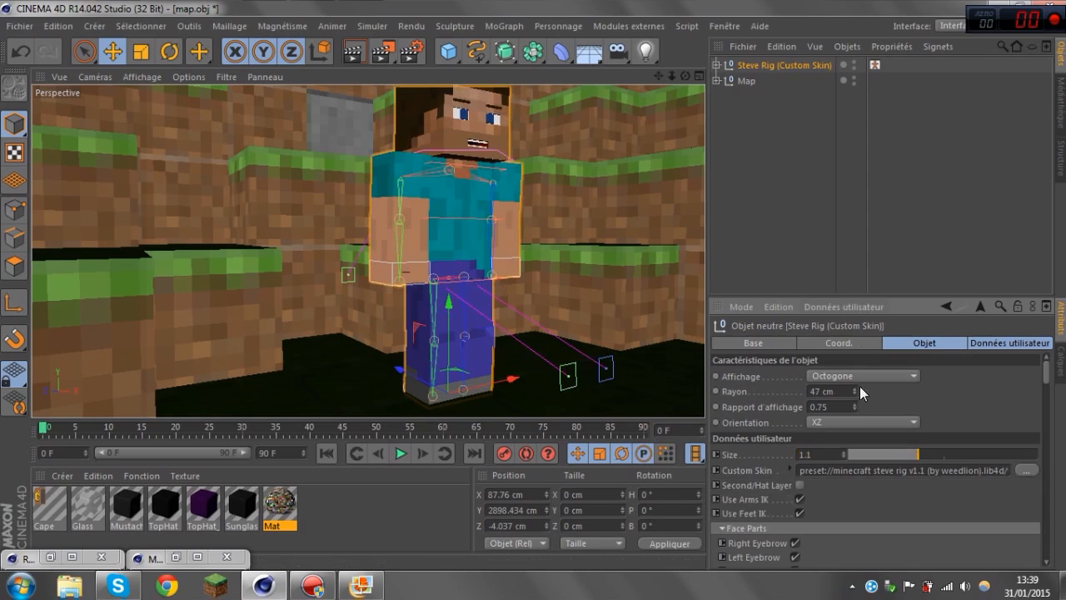
# Set the Steve rig's Size to 1.
pyautogui.press('BackSpace')
pyautogui.press('BackSpace')
pyautogui.press('Return')
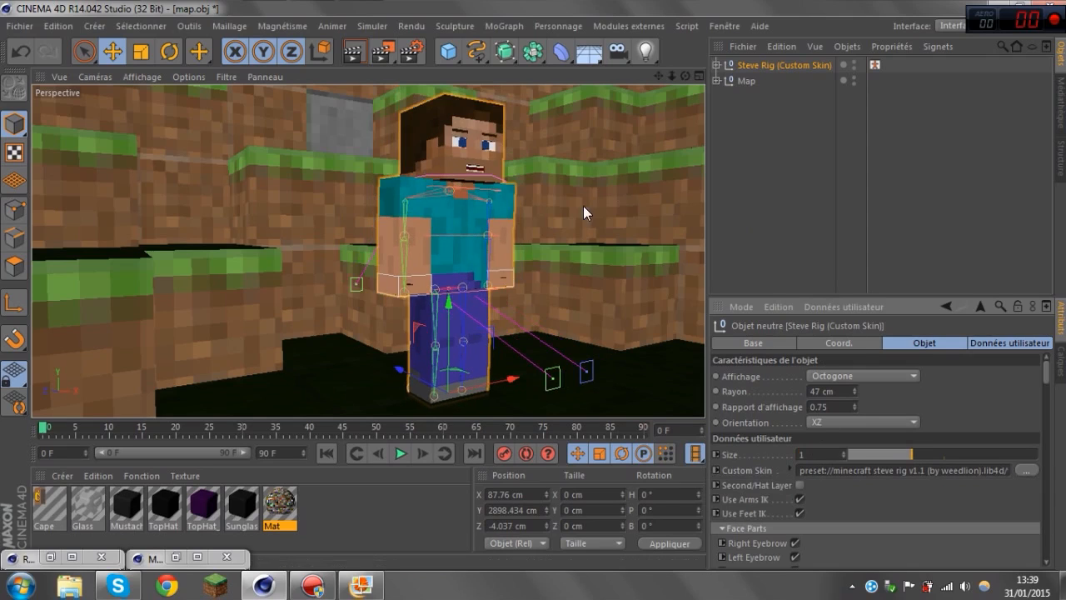
# Open the rig's visual selector and pose both hands slightly raised and outward so that the arms bend.
pyautogui.scroll(-3, 602, 171)
pyautogui.moveTo(684, 76); pyautogui.dragTo(624, 64)
pyautogui.scroll(2, 569, 136)
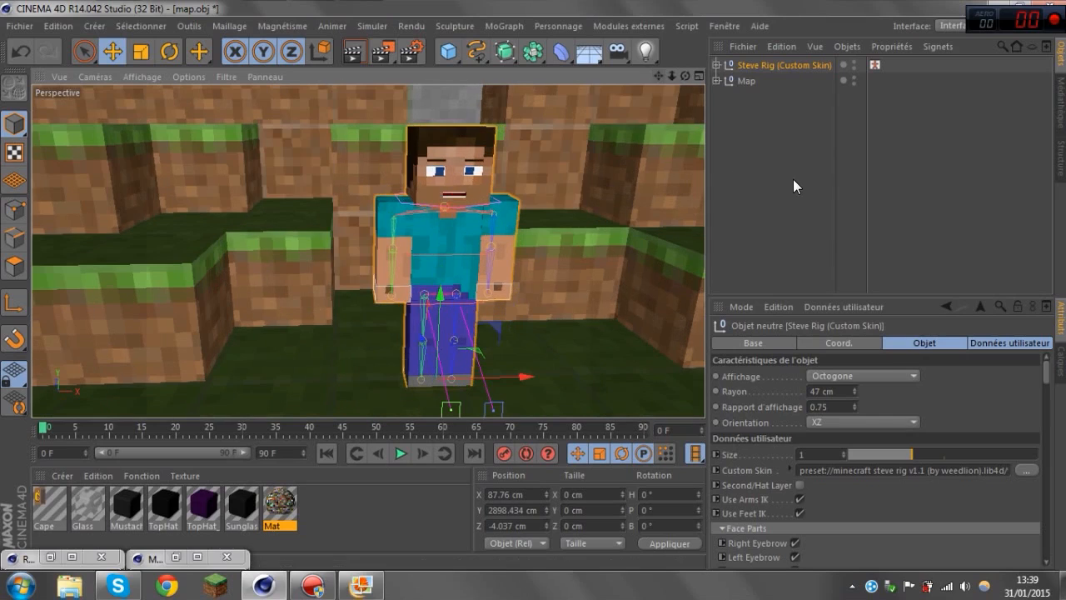
pyautogui.click(867, 66)
pyautogui.doubleClick(866, 66)
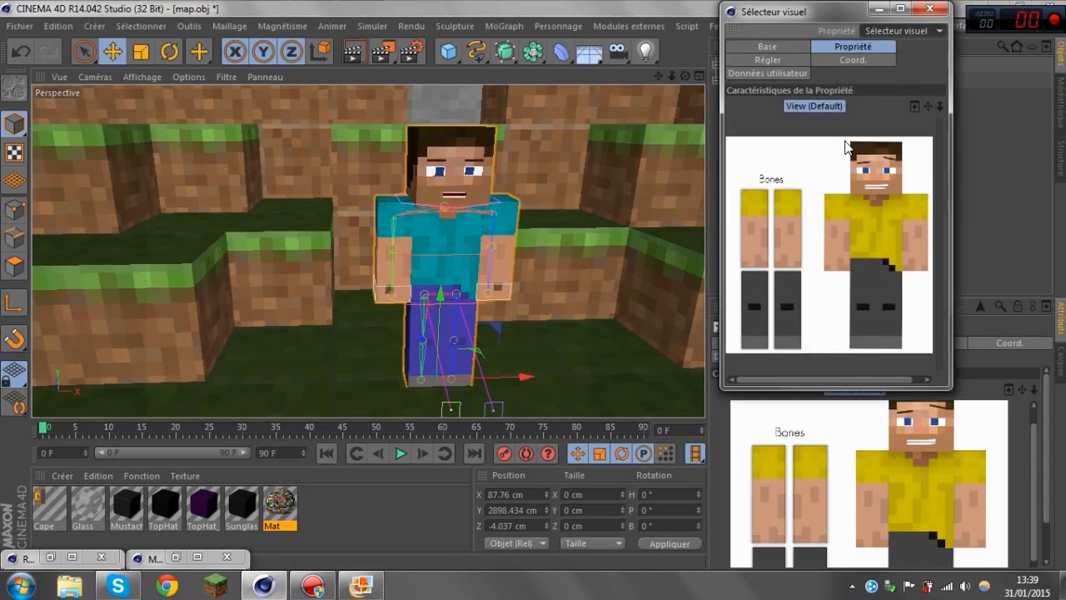
pyautogui.click(911, 256)
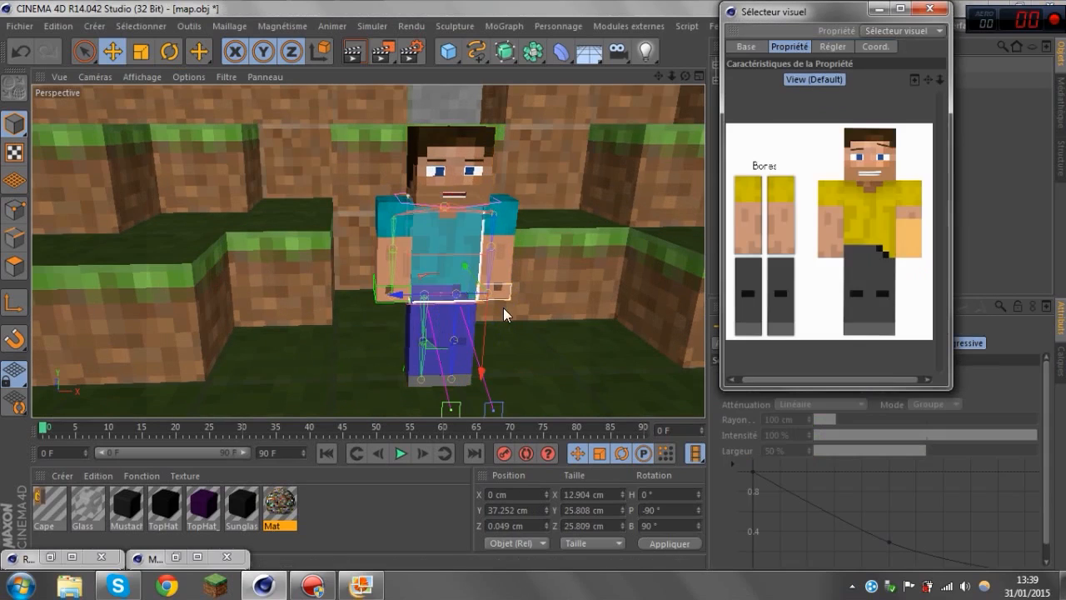
pyautogui.moveTo(482, 320); pyautogui.dragTo(482, 285)
pyautogui.click(824, 242)
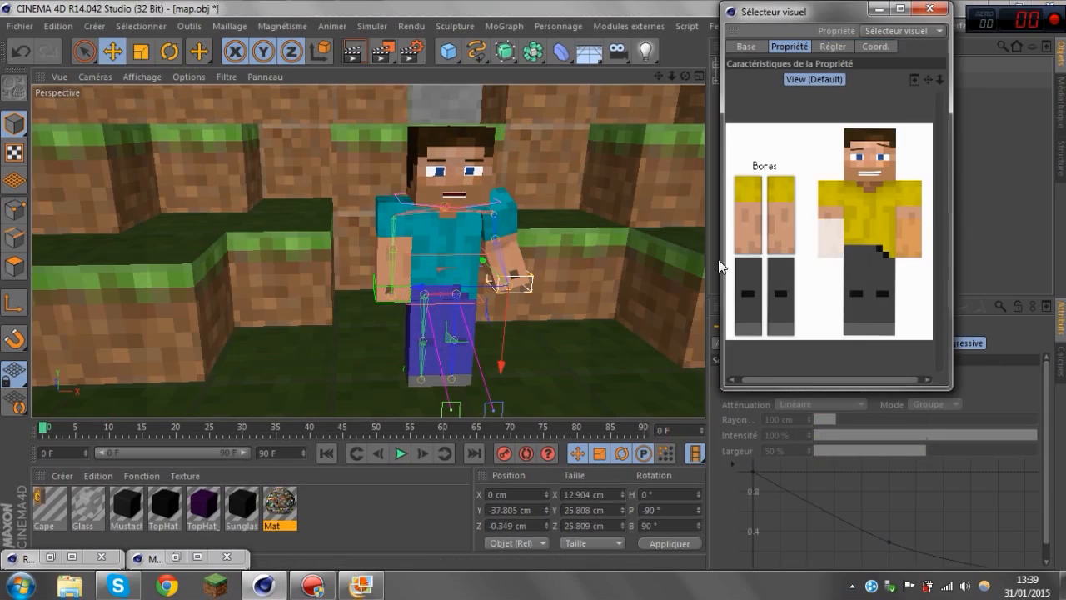
pyautogui.moveTo(388, 327); pyautogui.dragTo(366, 293)
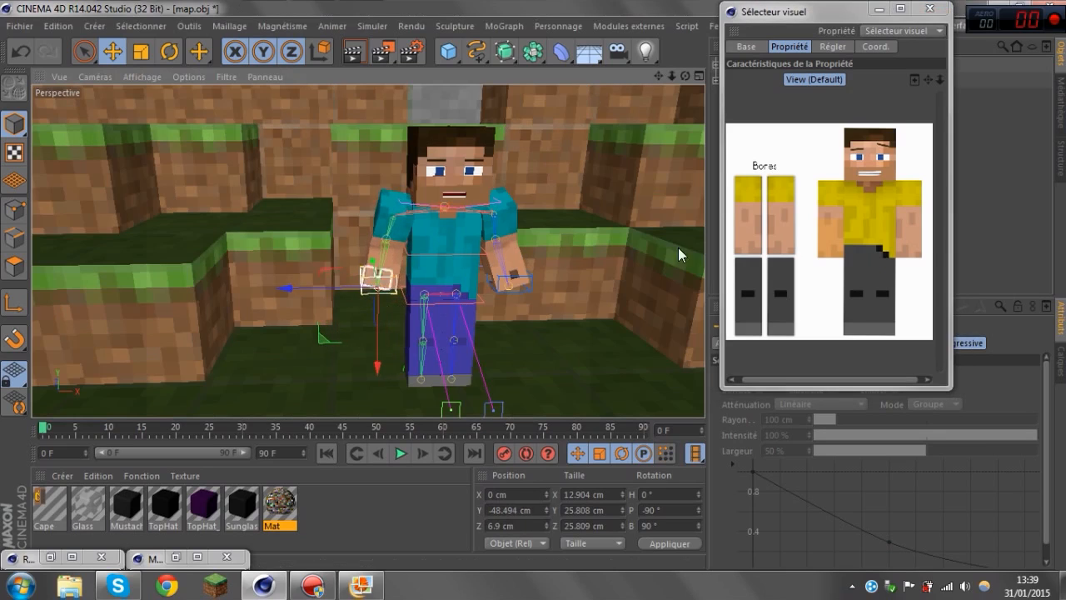
# Spread Steve's feet apart using the visual selector, close the selector, and deselect everything.
pyautogui.click(846, 319)
pyautogui.moveTo(423, 344); pyautogui.dragTo(528, 374)
pyautogui.click(874, 316)
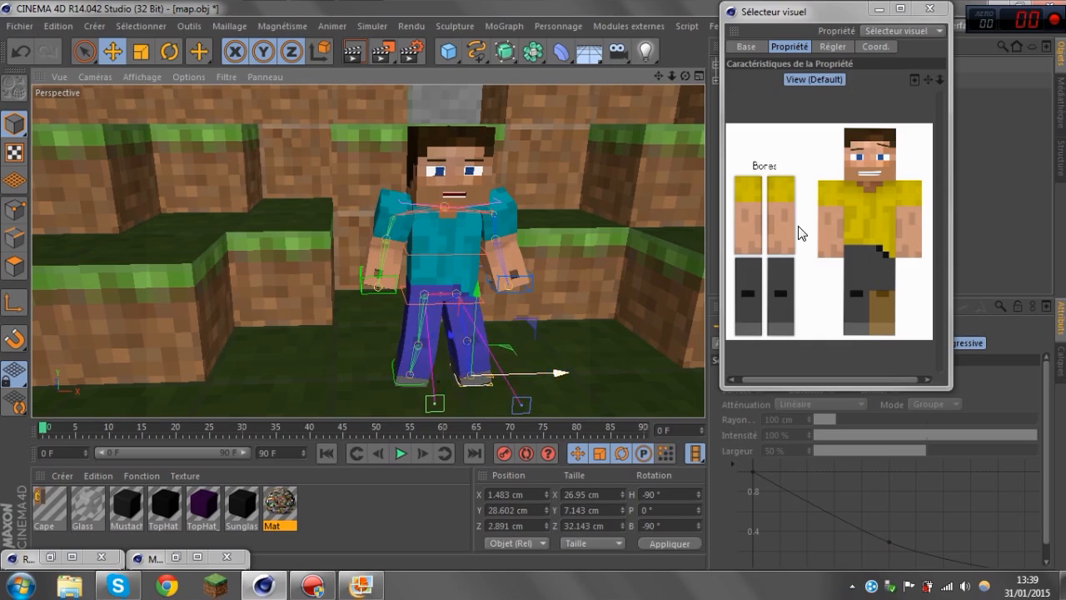
pyautogui.click(930, 7)
pyautogui.click(879, 200)
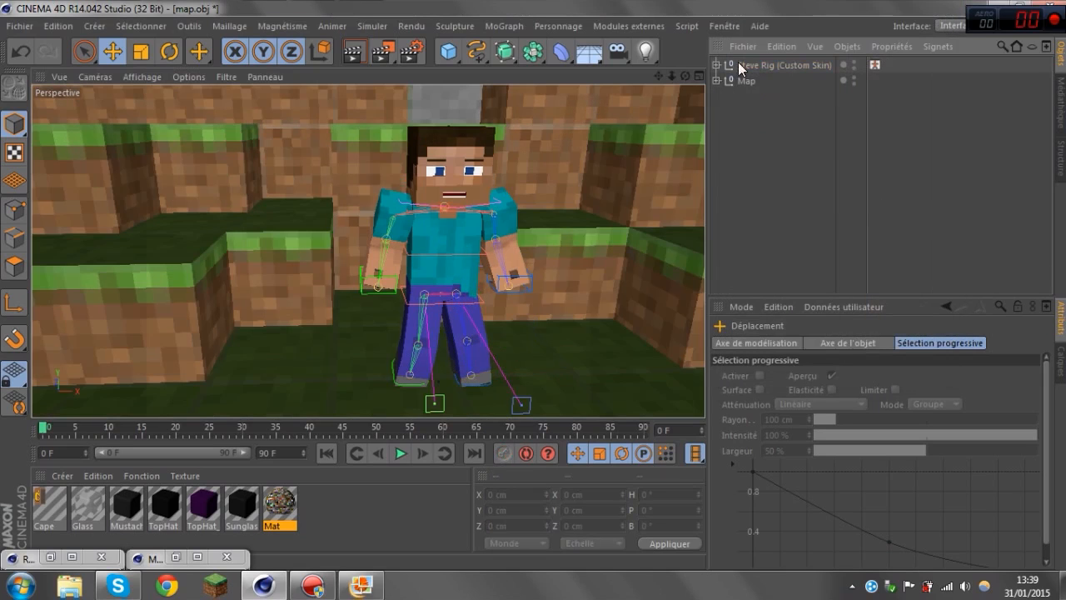
# Add a camera with a three-quarter view of Steve and leave the camera view to see it from outside.
pyautogui.moveTo(683, 76); pyautogui.dragTo(651, 75)
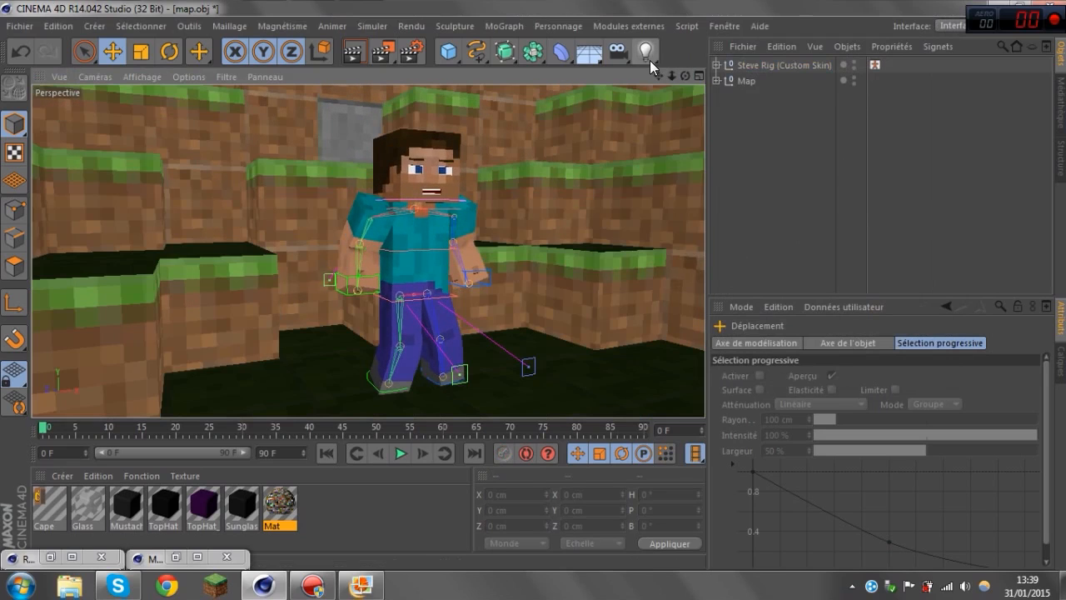
pyautogui.click(624, 53)
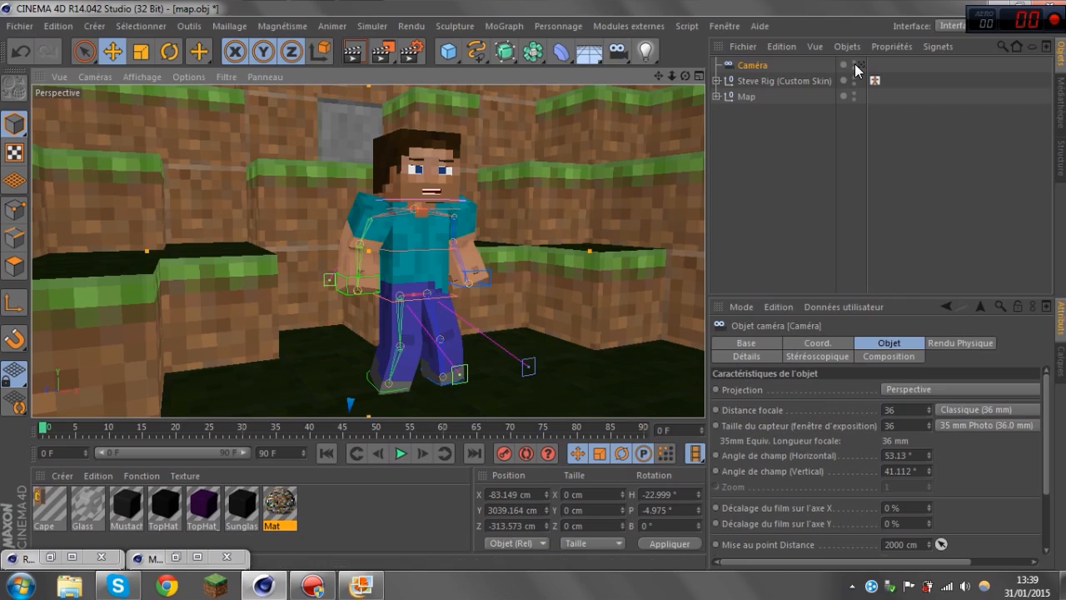
pyautogui.click(857, 64)
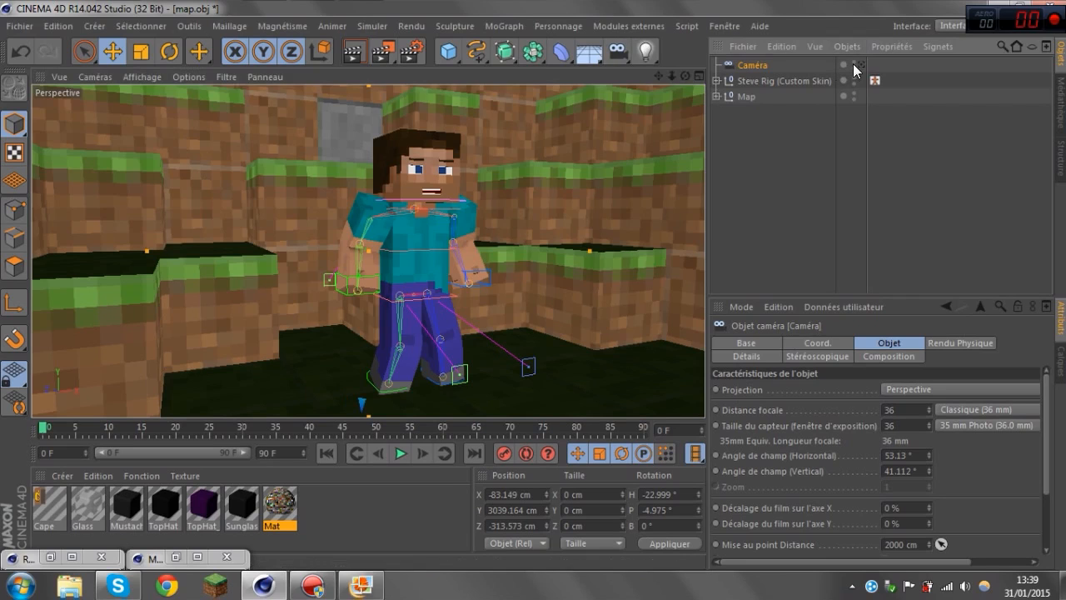
pyautogui.click(858, 64)
pyautogui.scroll(-4, 561, 244)
pyautogui.moveTo(686, 76); pyautogui.dragTo(368, 250)
pyautogui.scroll(4, 327, 177)
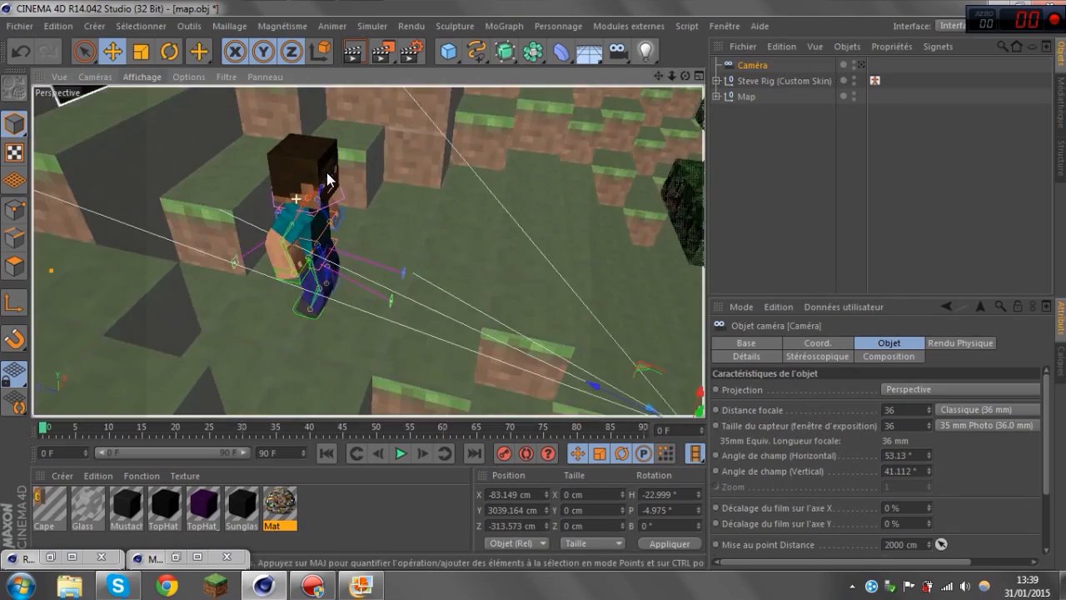
pyautogui.moveTo(676, 77); pyautogui.dragTo(369, 248)
pyautogui.moveTo(658, 73); pyautogui.dragTo(368, 251)
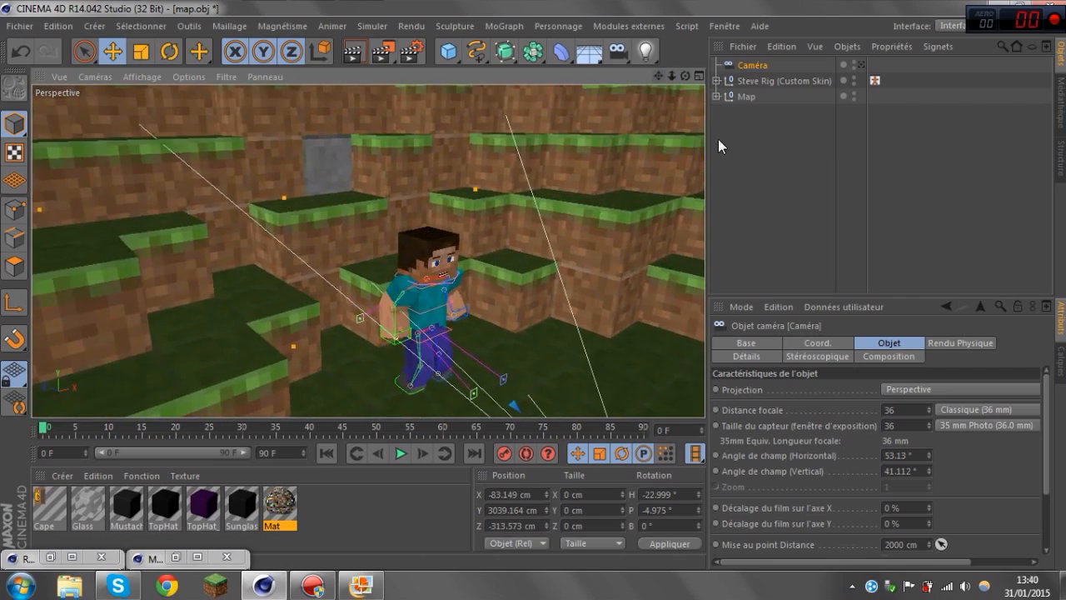
pyautogui.click(720, 141)
pyautogui.moveTo(651, 70); pyautogui.dragTo(405, 72)
pyautogui.click(440, 53)
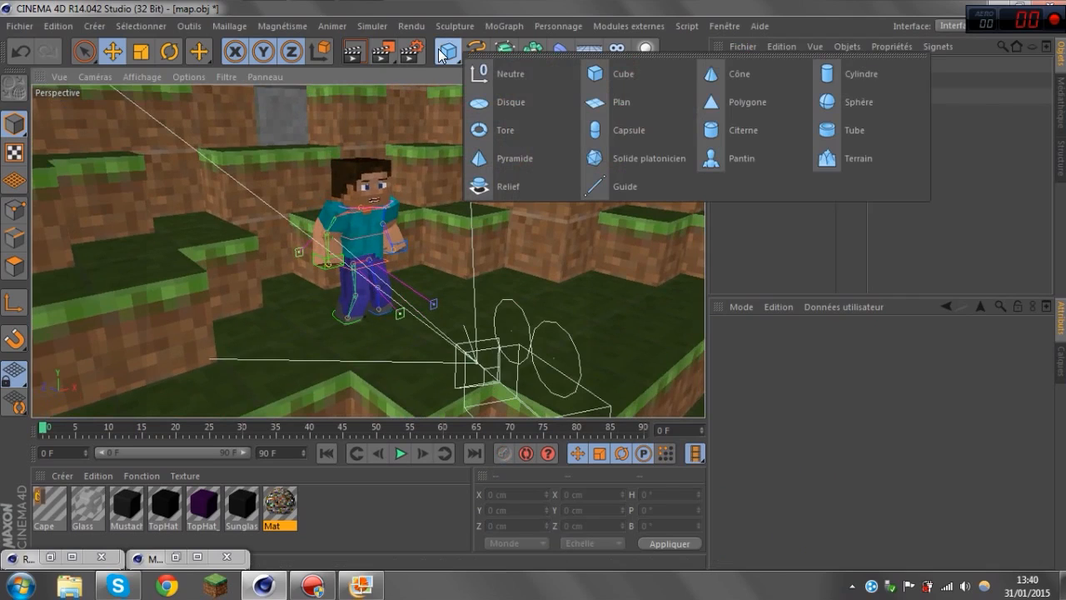
pyautogui.click(822, 249)
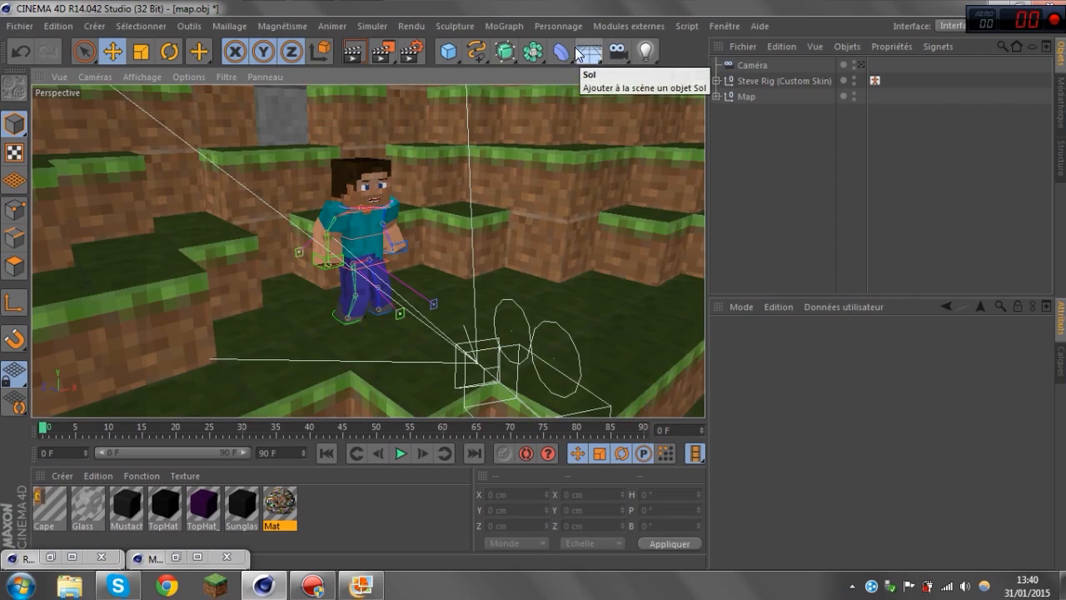
# Add a physical sky object to the scene and load the StackedFineClouds sky preset into it.
pyautogui.click(589, 51)
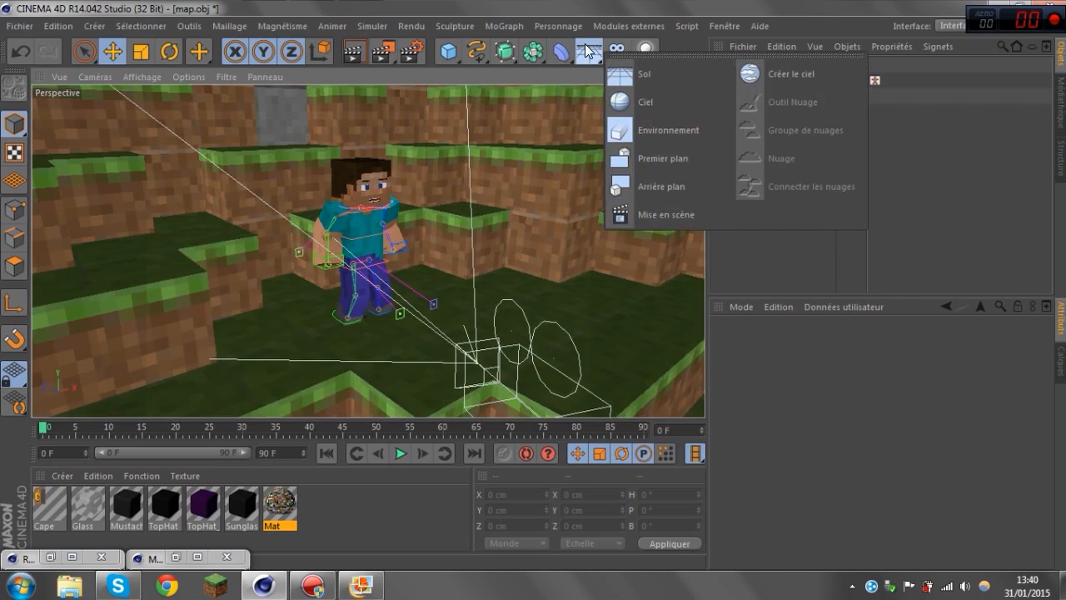
pyautogui.click(799, 71)
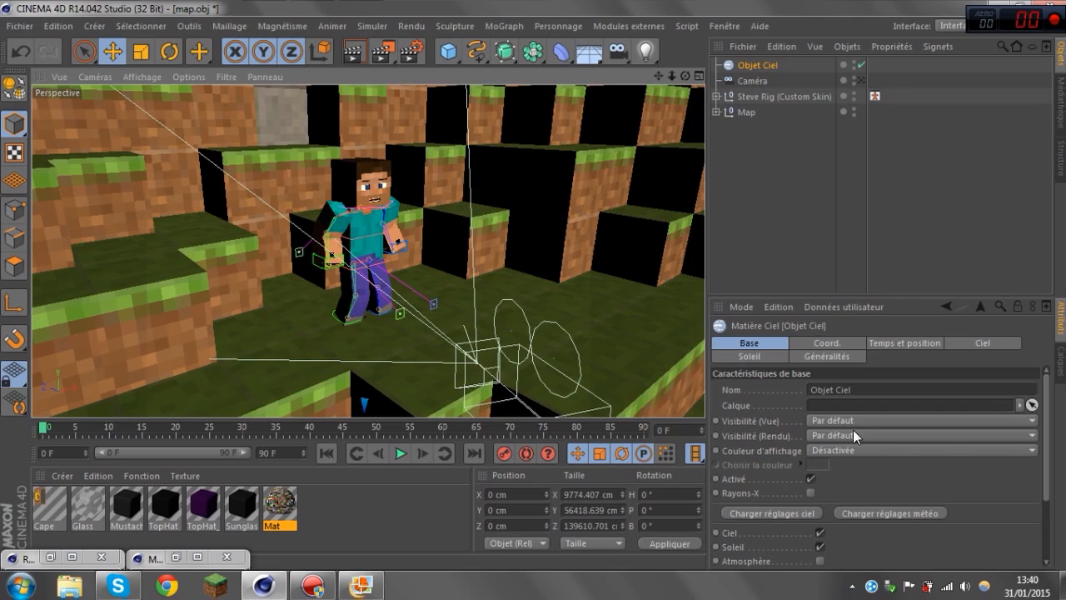
pyautogui.scroll(-2, 875, 466)
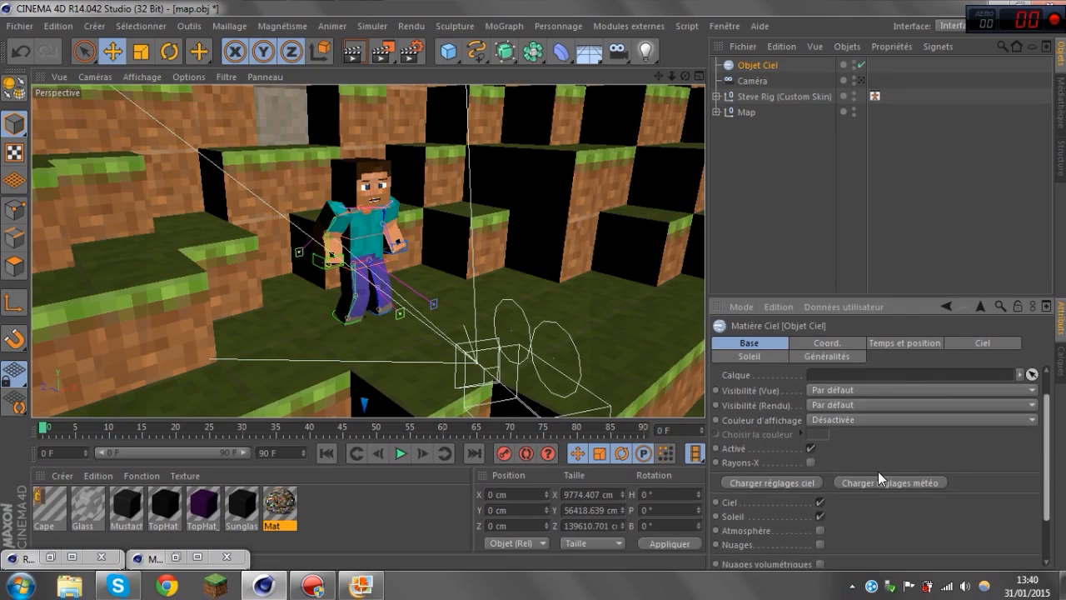
pyautogui.click(785, 482)
pyautogui.scroll(-5, 864, 252)
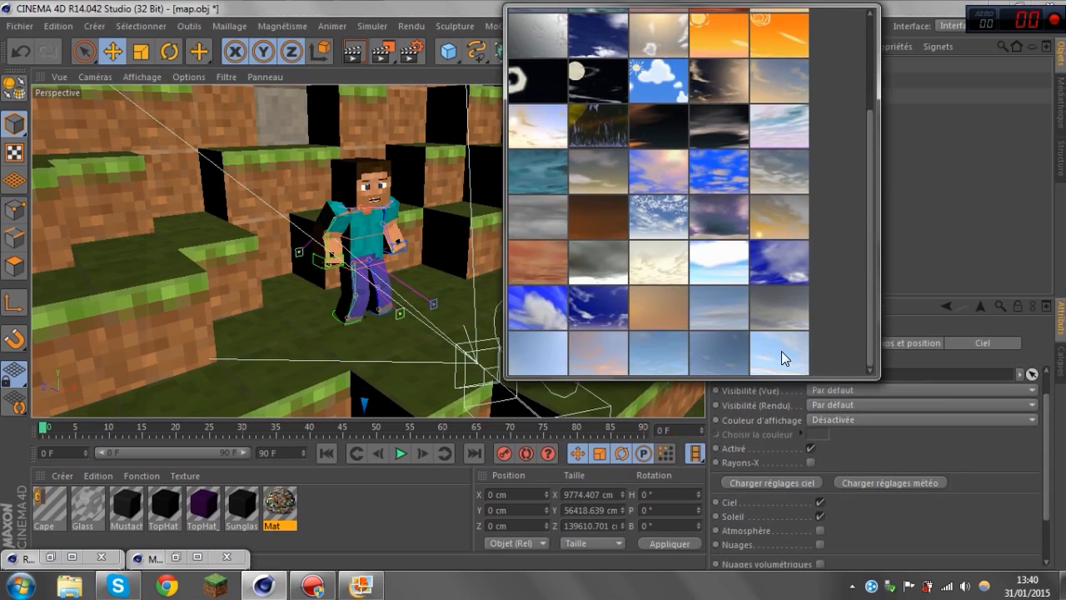
pyautogui.click(781, 351)
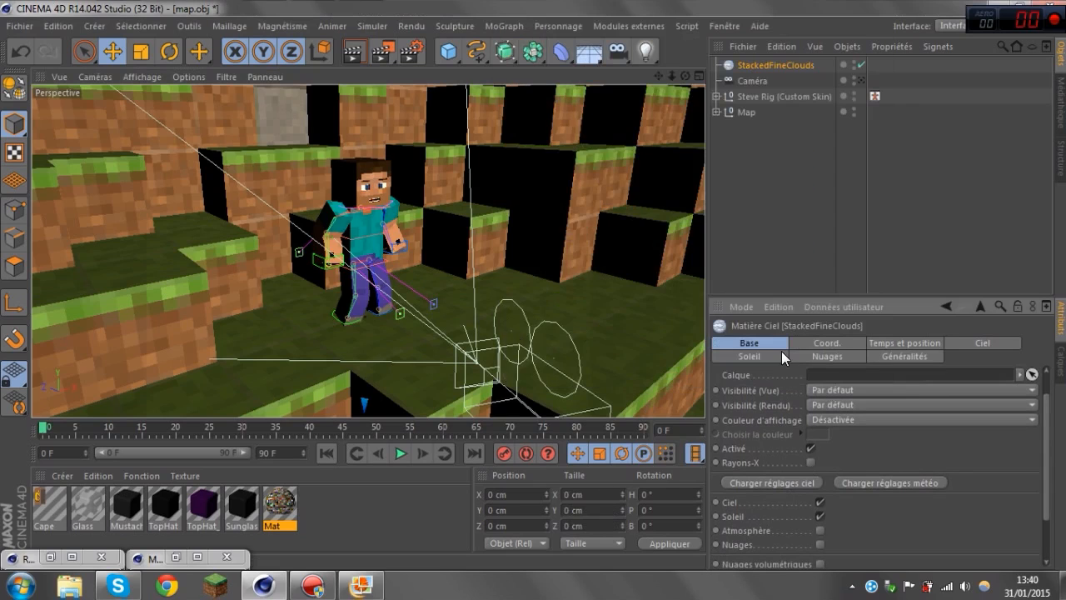
pyautogui.scroll(5, 370, 232)
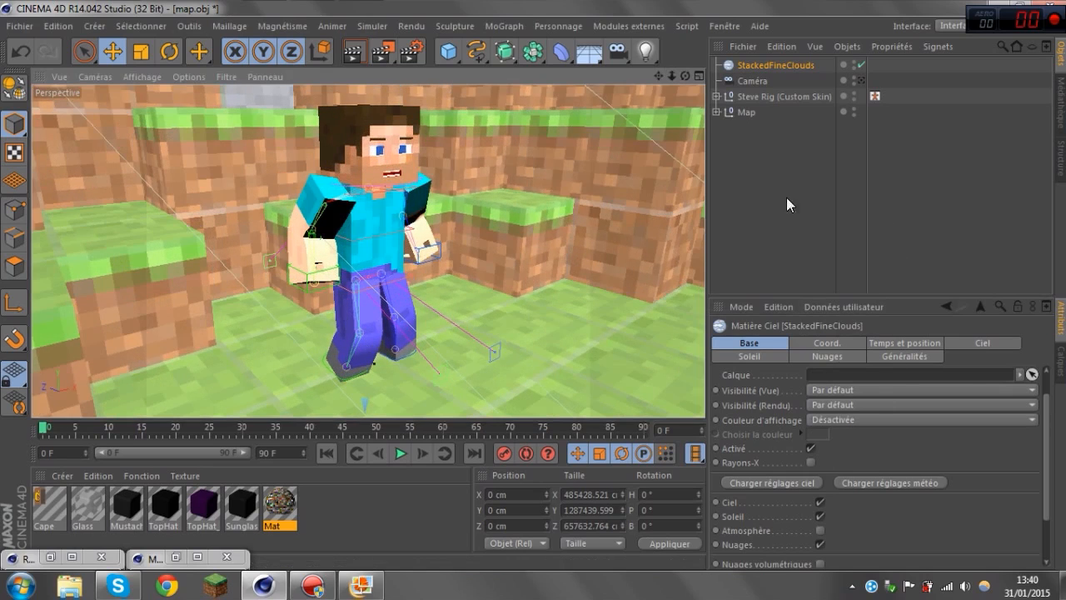
pyautogui.click(873, 223)
pyautogui.scroll(-2, 508, 190)
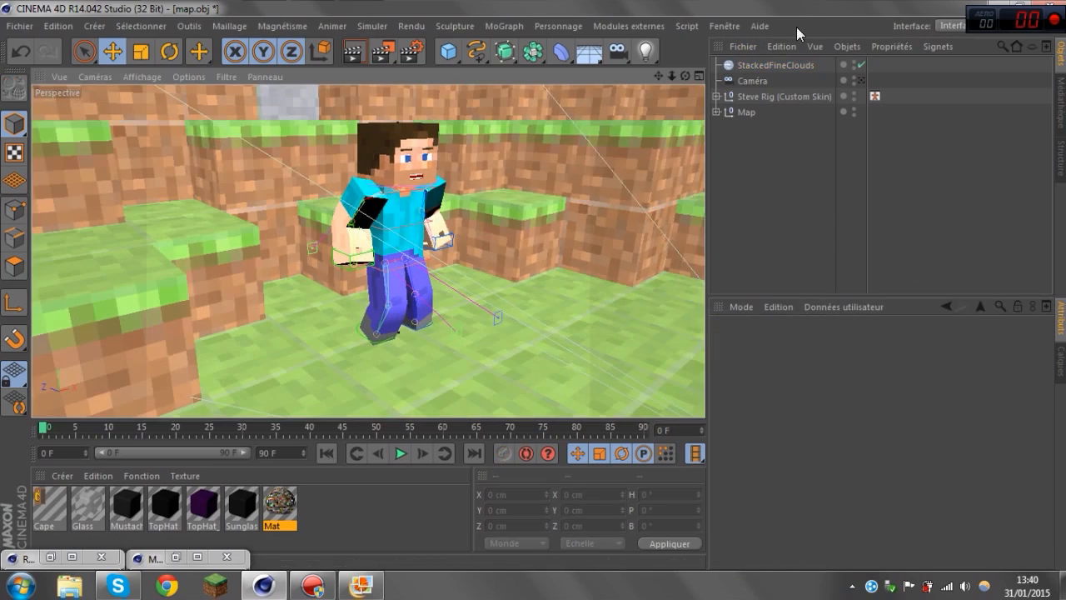
# Look through the scene camera, set the sky's time of day to 17:27:00, and render the view.
pyautogui.click(768, 62)
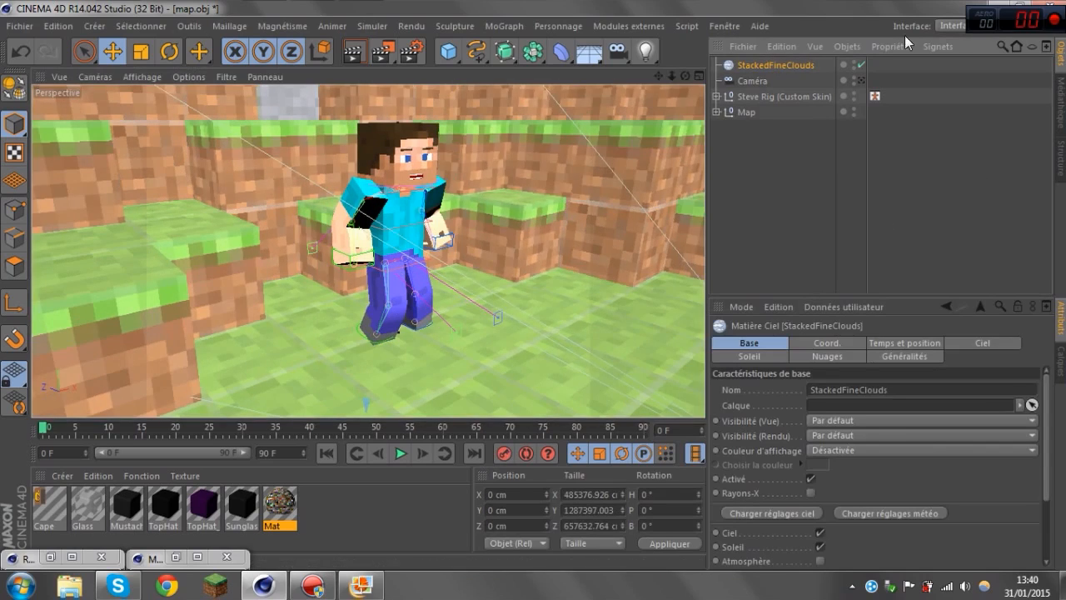
pyautogui.click(899, 343)
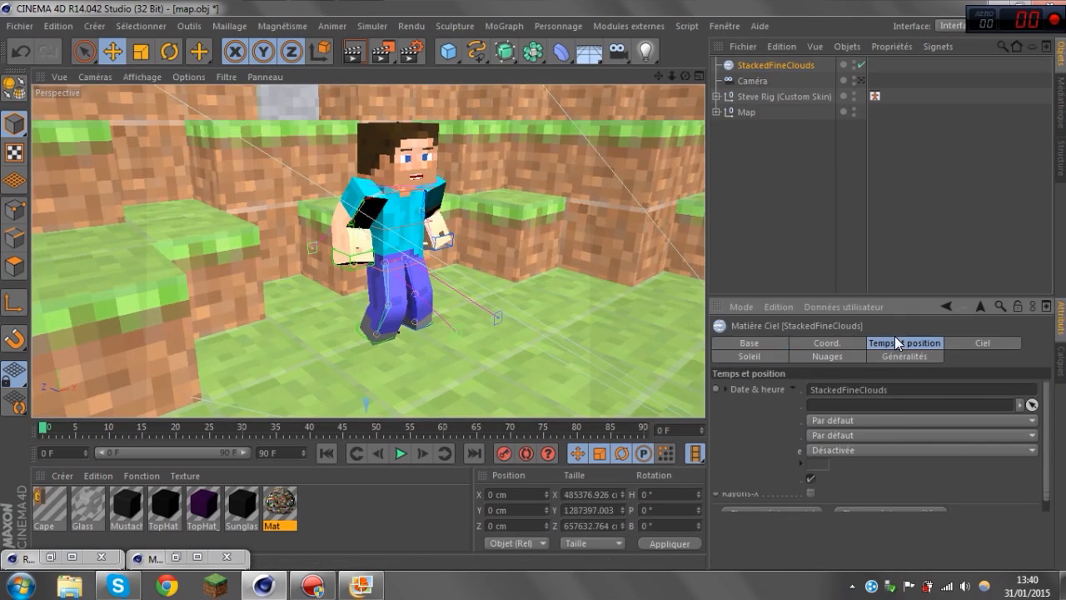
pyautogui.click(858, 80)
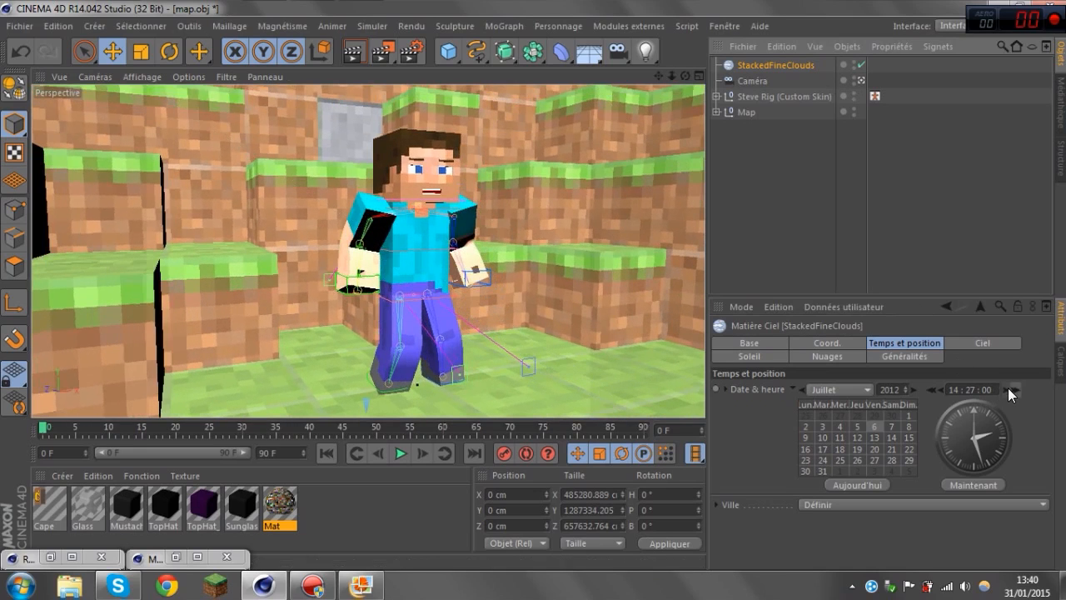
pyautogui.click(1008, 387)
pyautogui.click(1008, 388)
pyautogui.click(1007, 388)
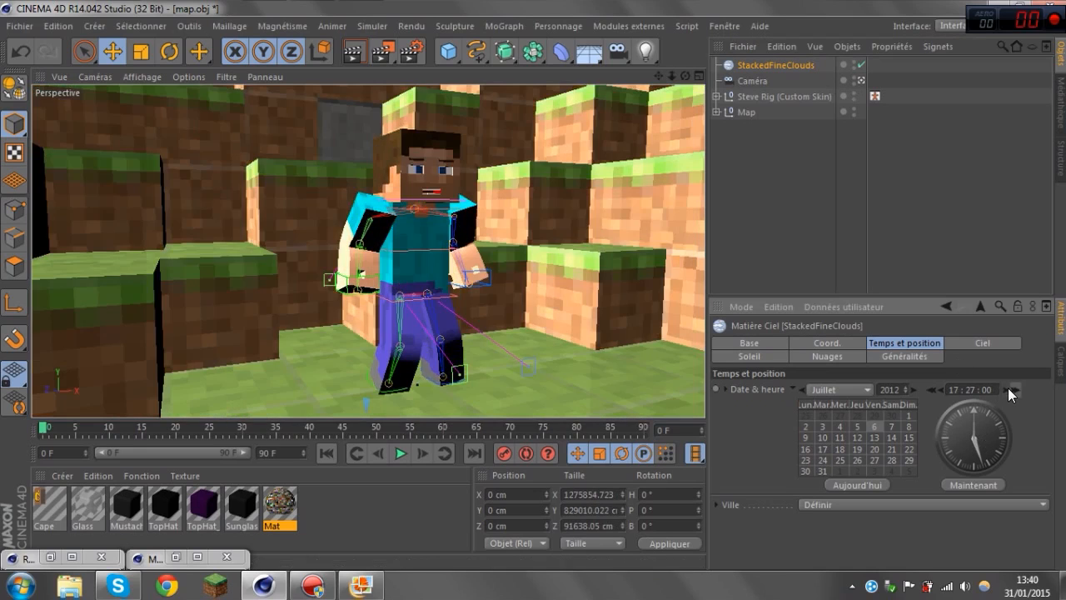
pyautogui.click(1007, 387)
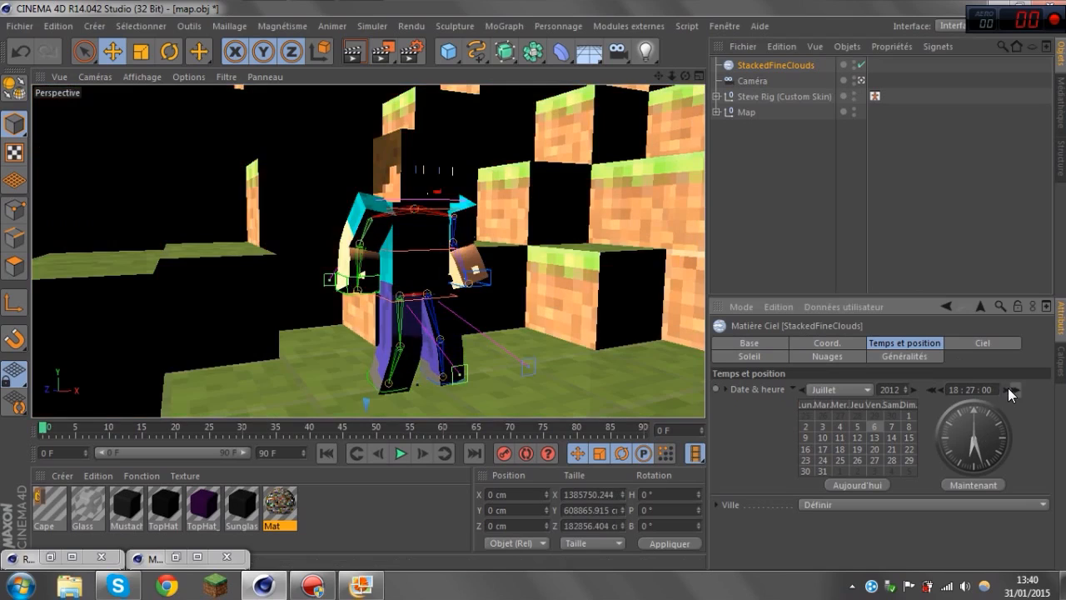
pyautogui.click(939, 390)
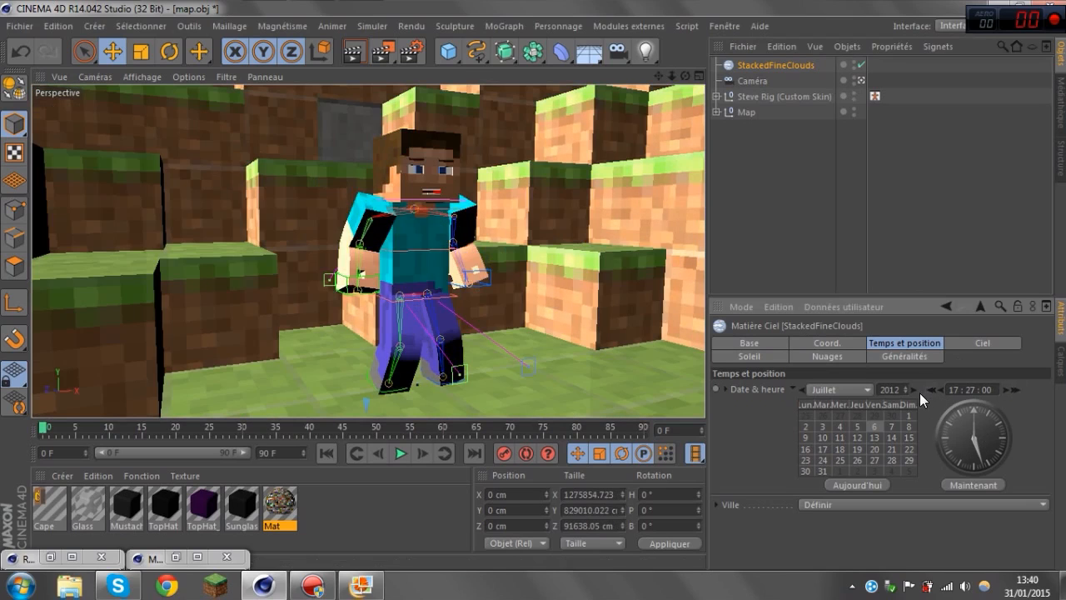
pyautogui.click(350, 55)
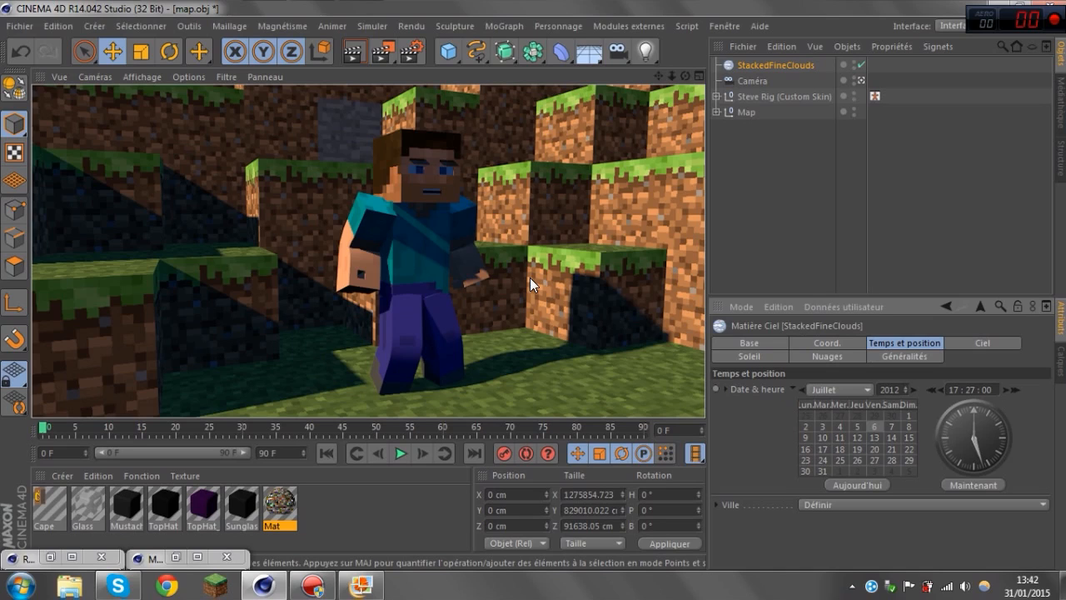
# In the sky's sun settings, choose Ombres adaptatives as the shadow type.
pyautogui.click(767, 67)
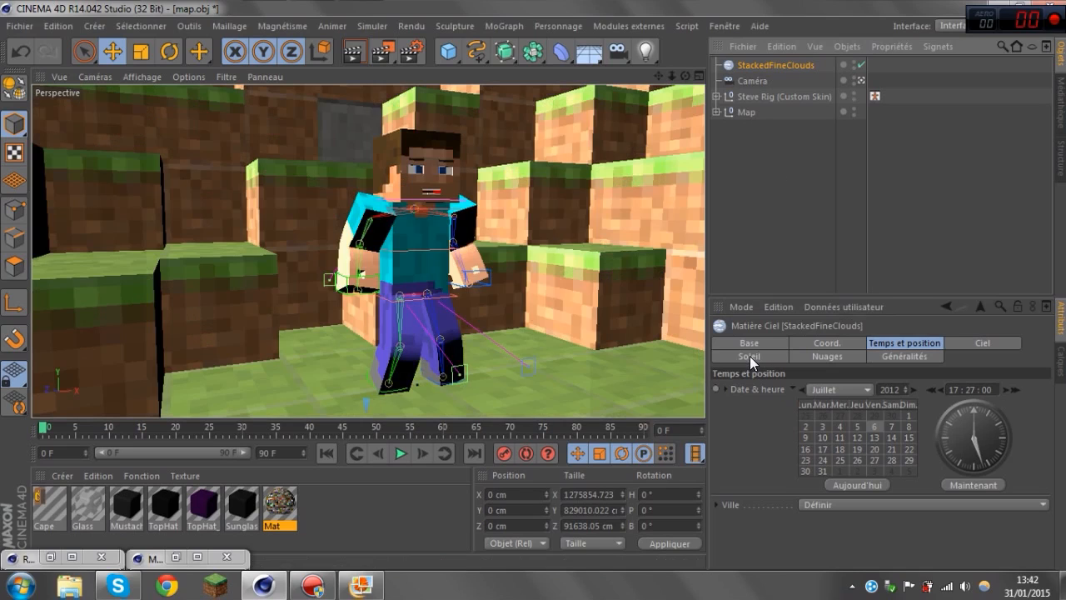
pyautogui.click(750, 355)
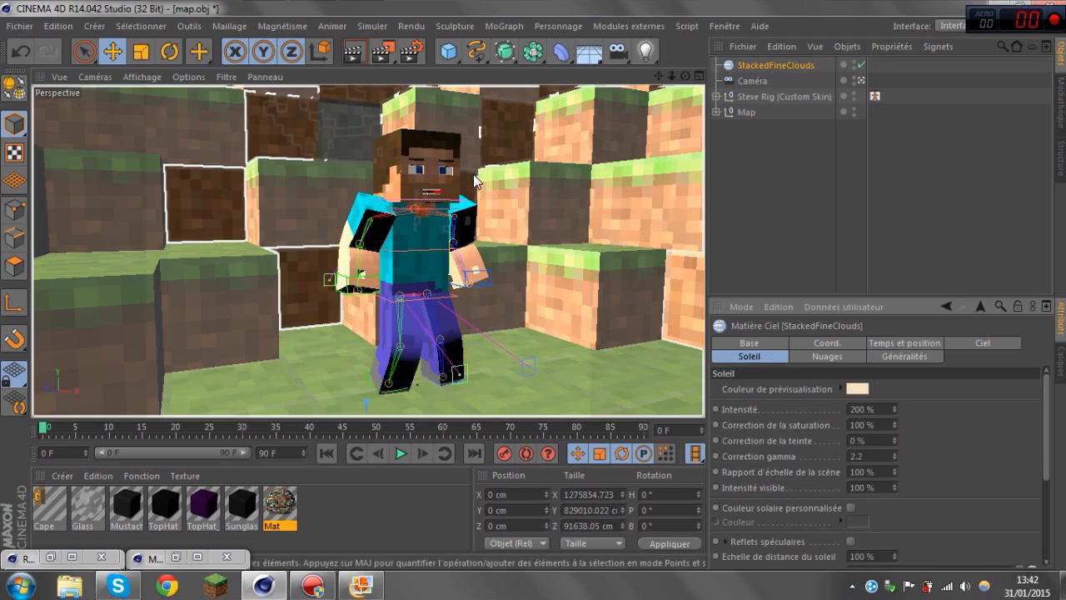
pyautogui.scroll(-5, 1013, 503)
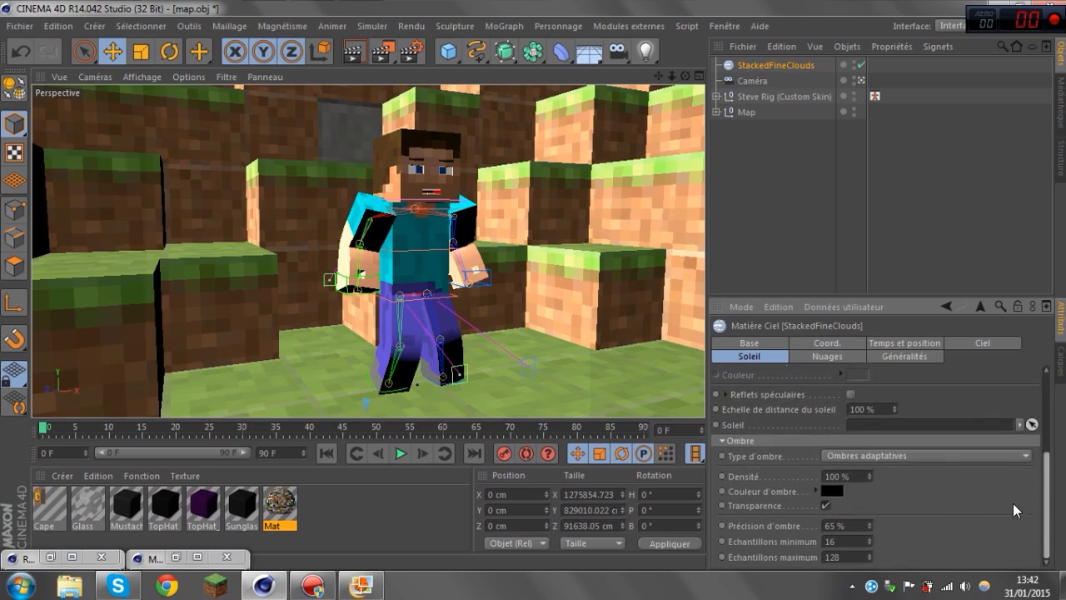
pyautogui.click(966, 453)
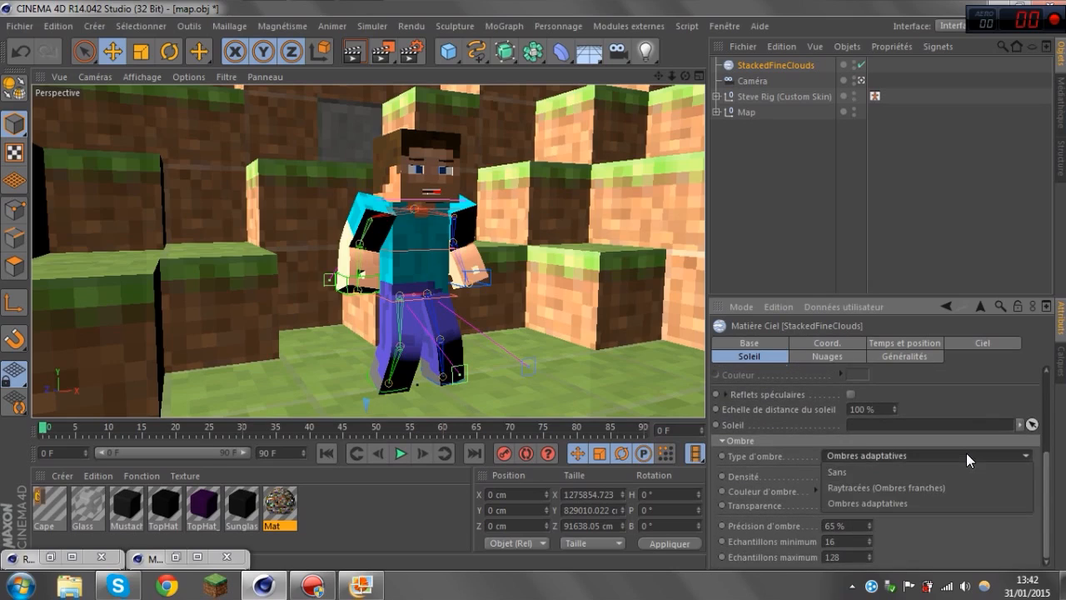
pyautogui.click(909, 503)
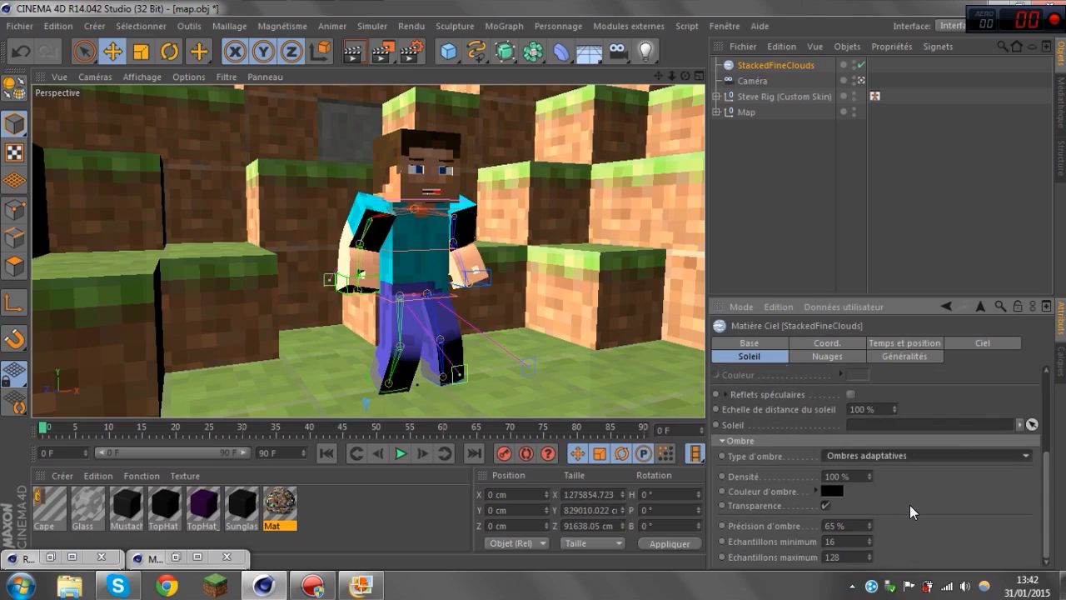
# Set the sun's shadow colour to dark grey, RGB 31, 31, 31, and deselect the sky.
pyautogui.click(825, 493)
pyautogui.moveTo(735, 498); pyautogui.dragTo(731, 495)
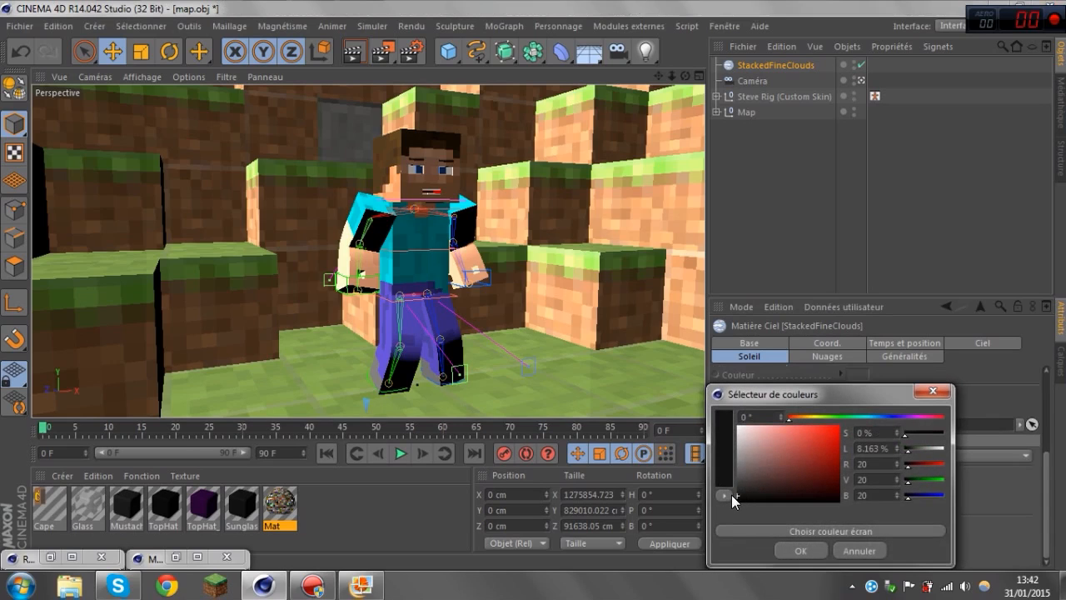
pyautogui.click(798, 550)
pyautogui.click(831, 490)
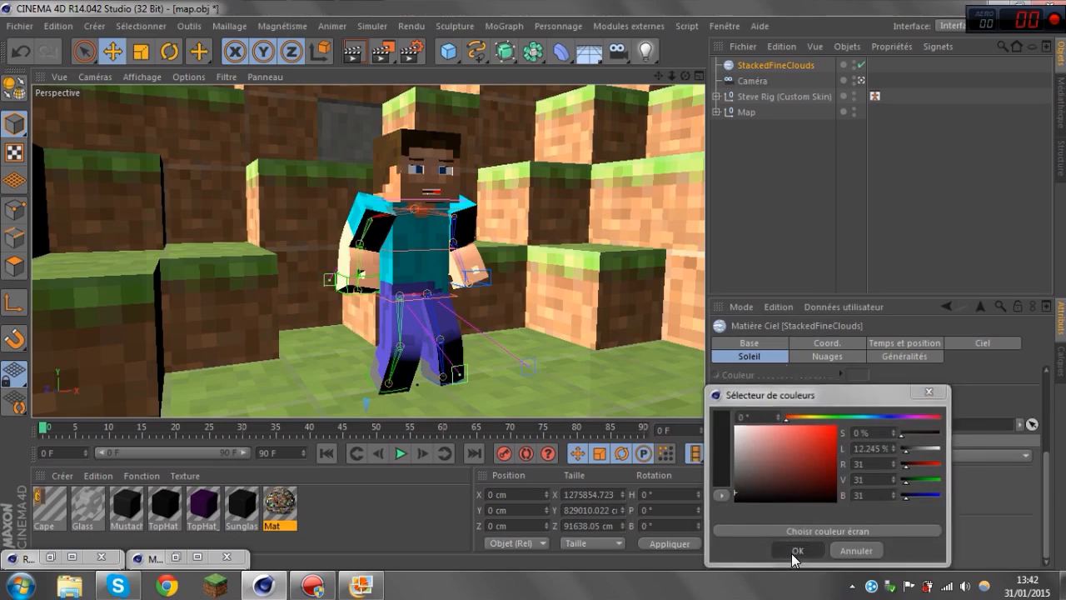
pyautogui.click(797, 550)
pyautogui.click(871, 158)
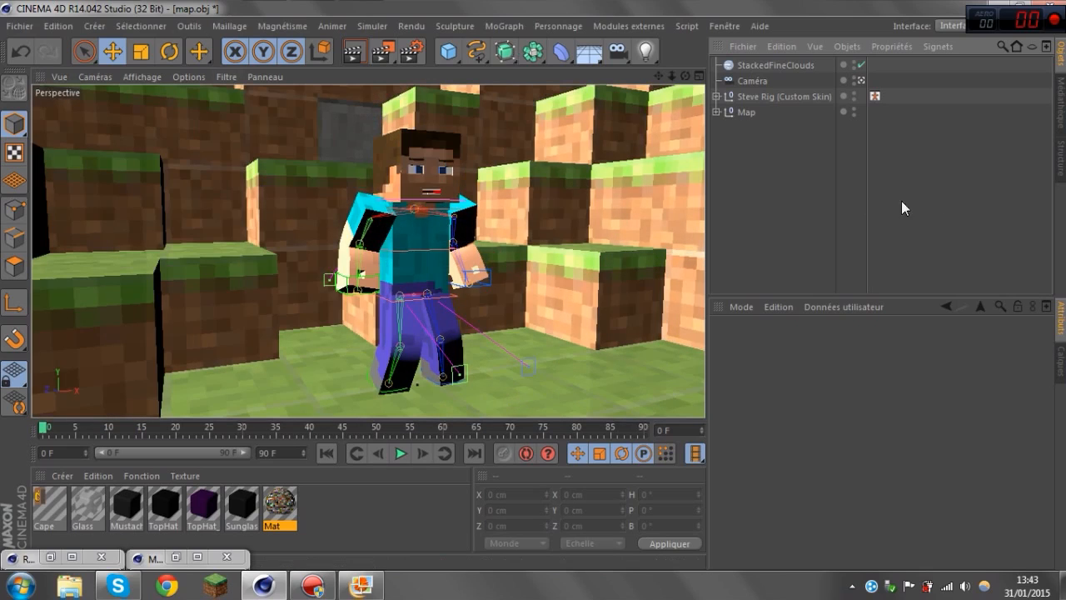
# Open the render settings and set the output size to 1920 x 1080 pixels.
pyautogui.click(403, 53)
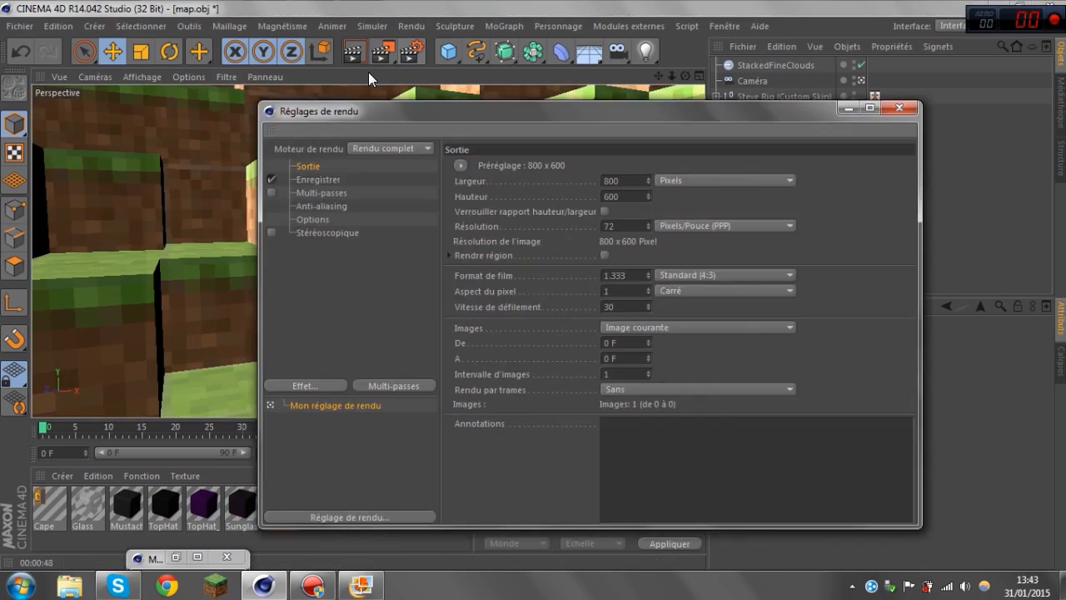
pyautogui.moveTo(404, 105); pyautogui.dragTo(749, 119)
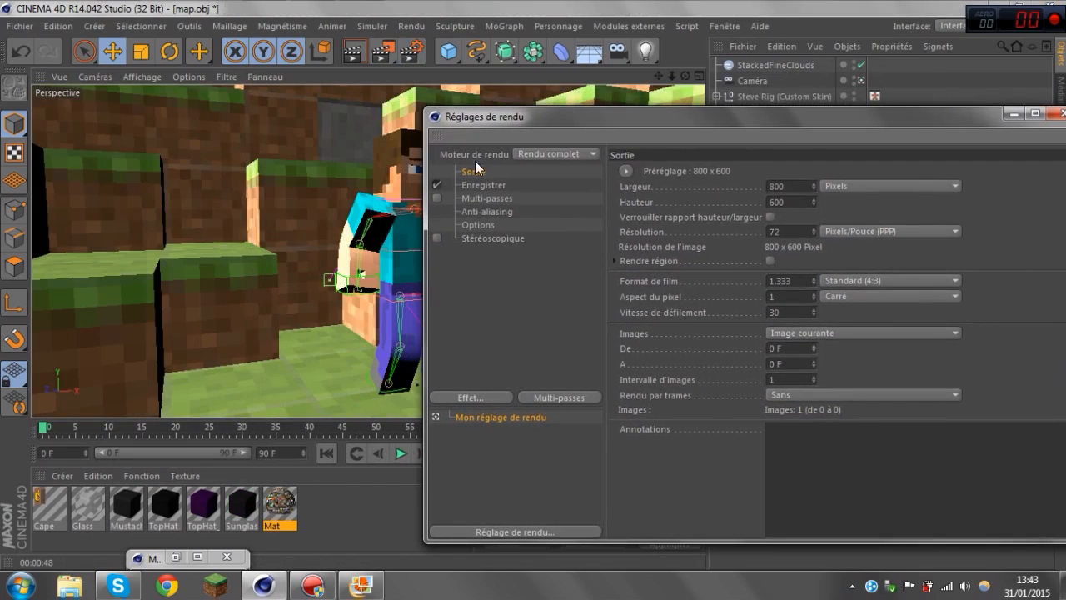
pyautogui.doubleClick(783, 185)
pyautogui.write('1920')
pyautogui.press('Tab')
pyautogui.write('1080')
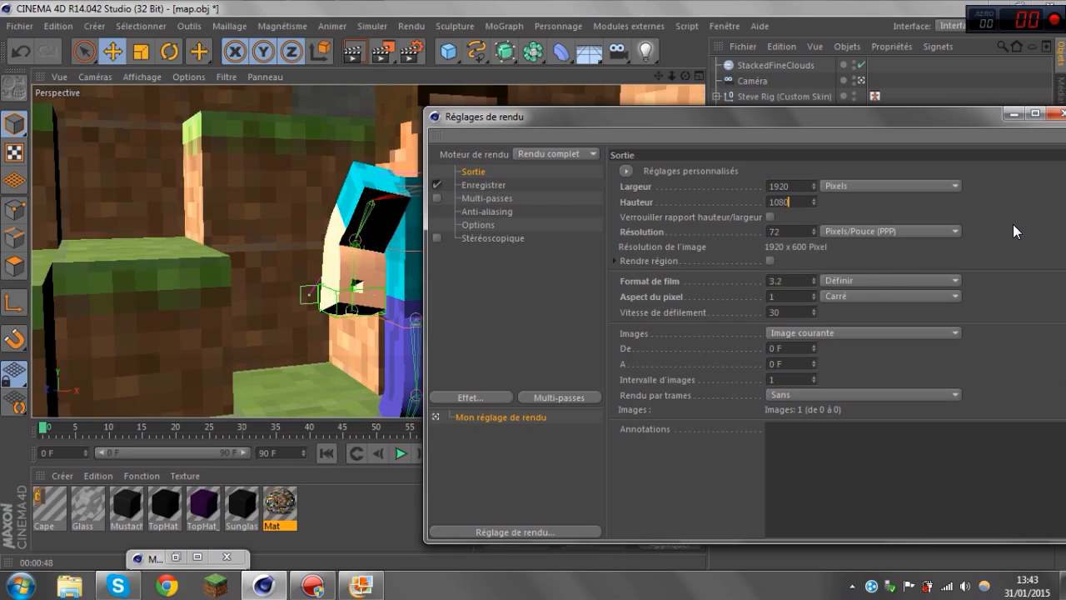
pyautogui.press('Return')
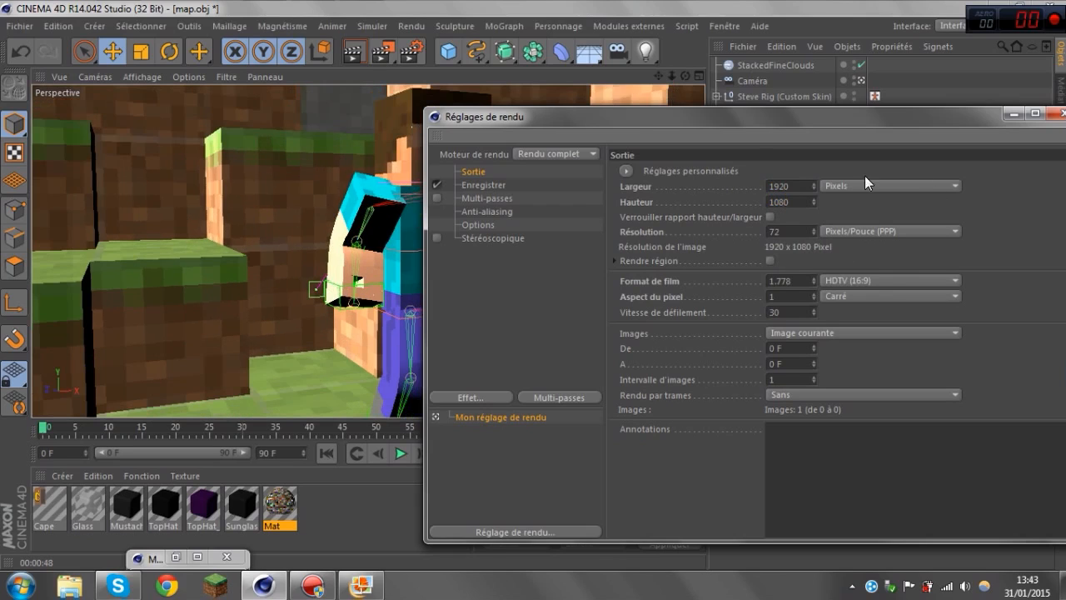
pyautogui.click(781, 234)
# Set the saved render's image format to PNG in the render settings.
pyautogui.click(490, 184)
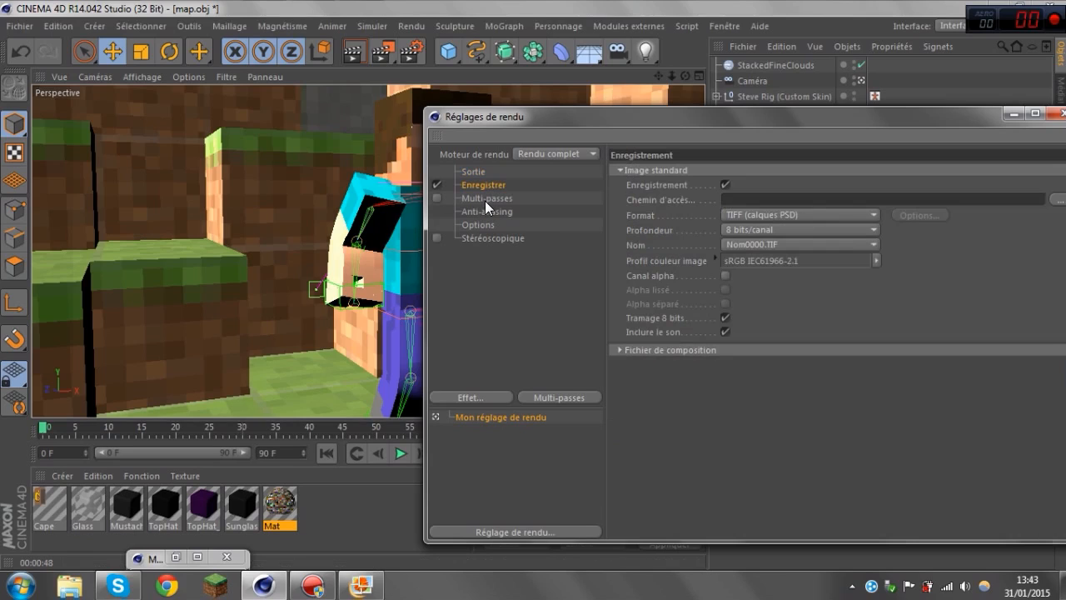
pyautogui.click(484, 199)
pyautogui.click(485, 185)
pyautogui.click(816, 214)
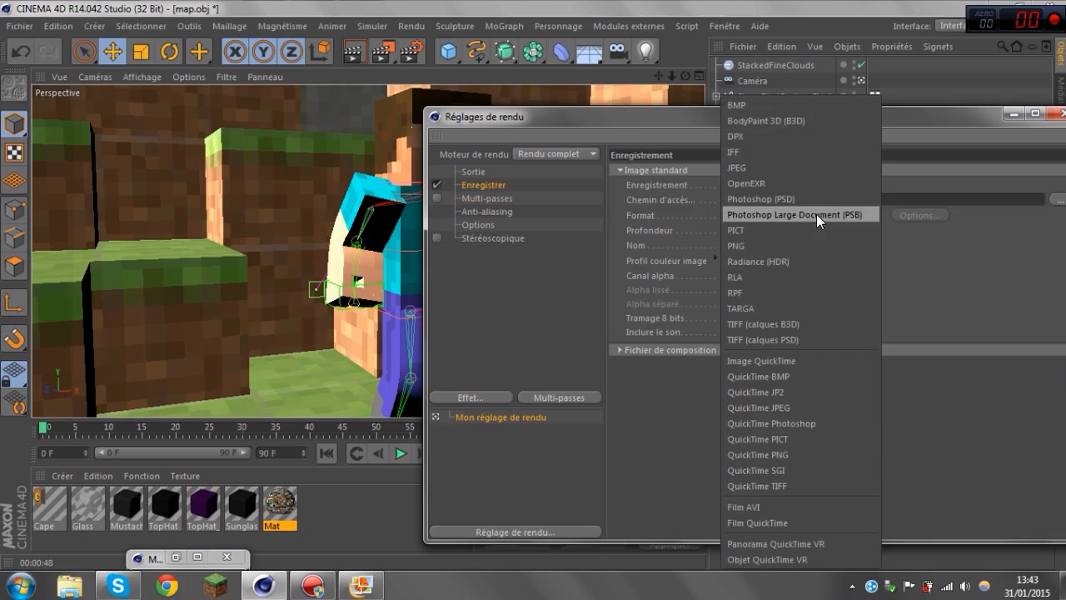
pyautogui.click(782, 244)
# Set the render's save path to a file named "img tuto" on the desktop.
pyautogui.click(1050, 200)
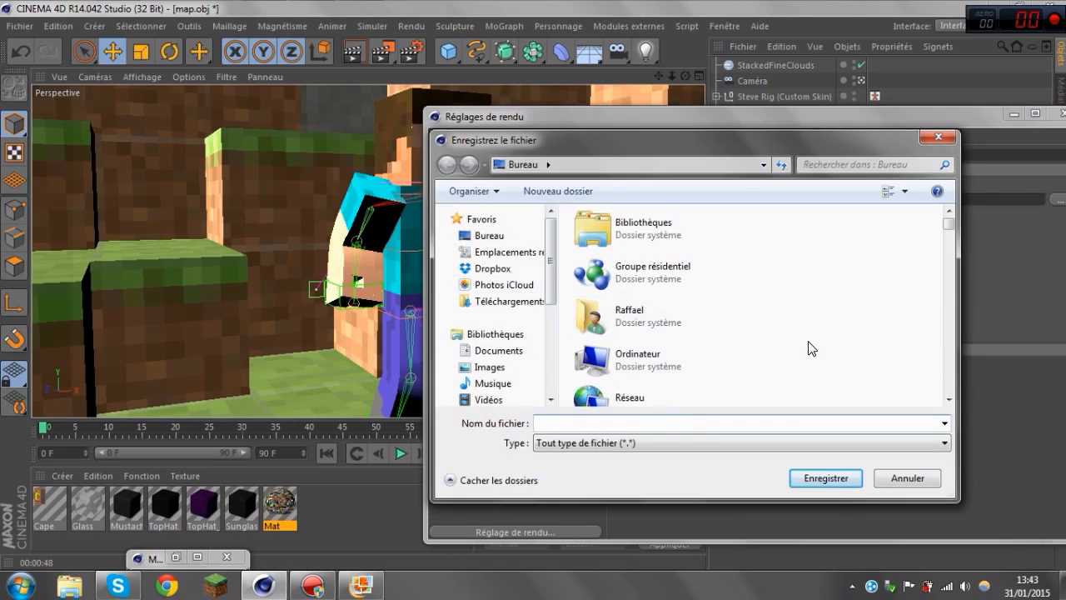
pyautogui.rightClick(809, 342)
pyautogui.click(797, 374)
pyautogui.click(641, 428)
pyautogui.write('img tuto')
pyautogui.click(802, 479)
pyautogui.click(721, 276)
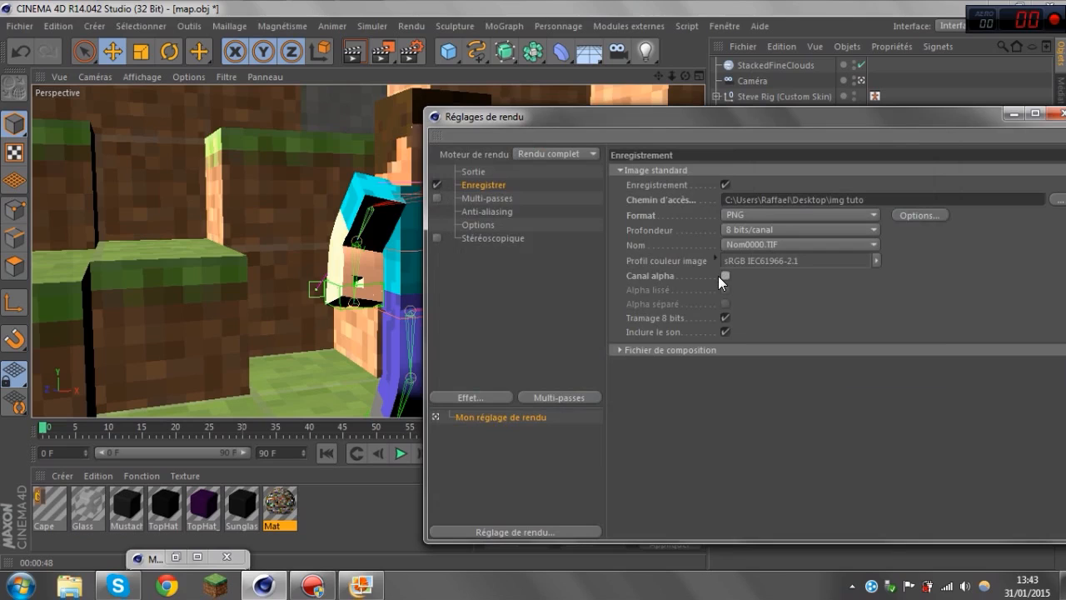
# Set the render settings' anti-aliasing mode to Au mieux.
pyautogui.click(484, 198)
pyautogui.moveTo(734, 127); pyautogui.dragTo(812, 122)
pyautogui.click(569, 207)
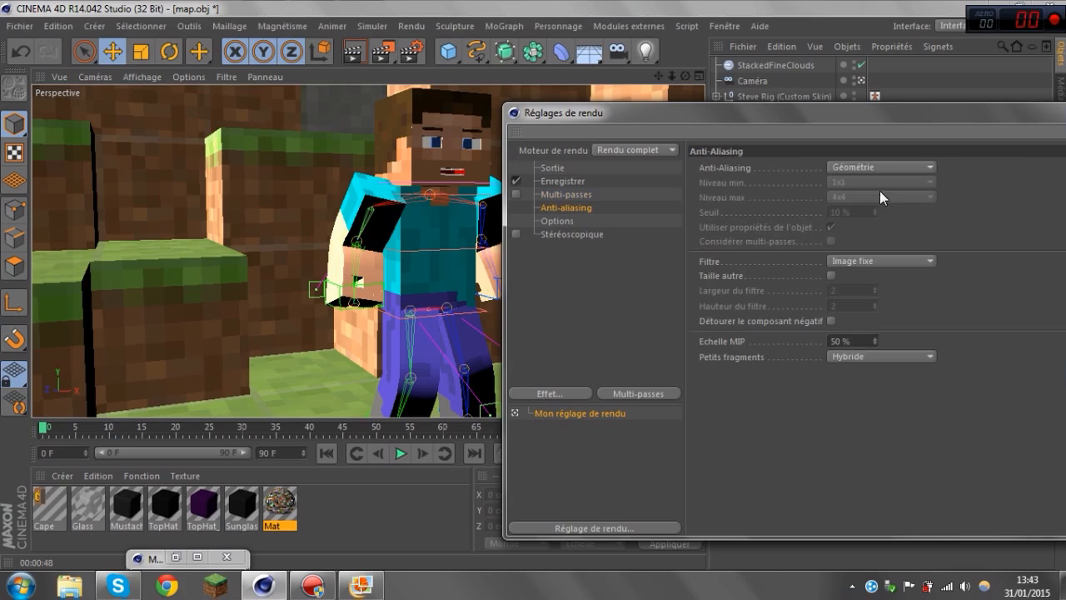
pyautogui.click(894, 167)
pyautogui.click(886, 211)
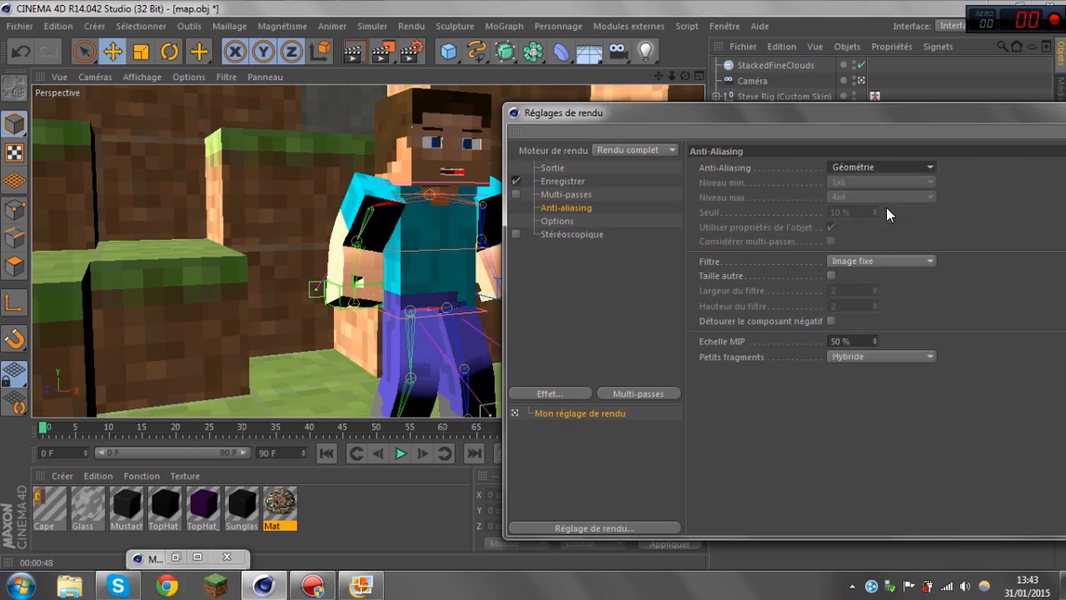
# Set the minimum anti-aliasing level to 2x2.
pyautogui.click(868, 181)
pyautogui.click(858, 207)
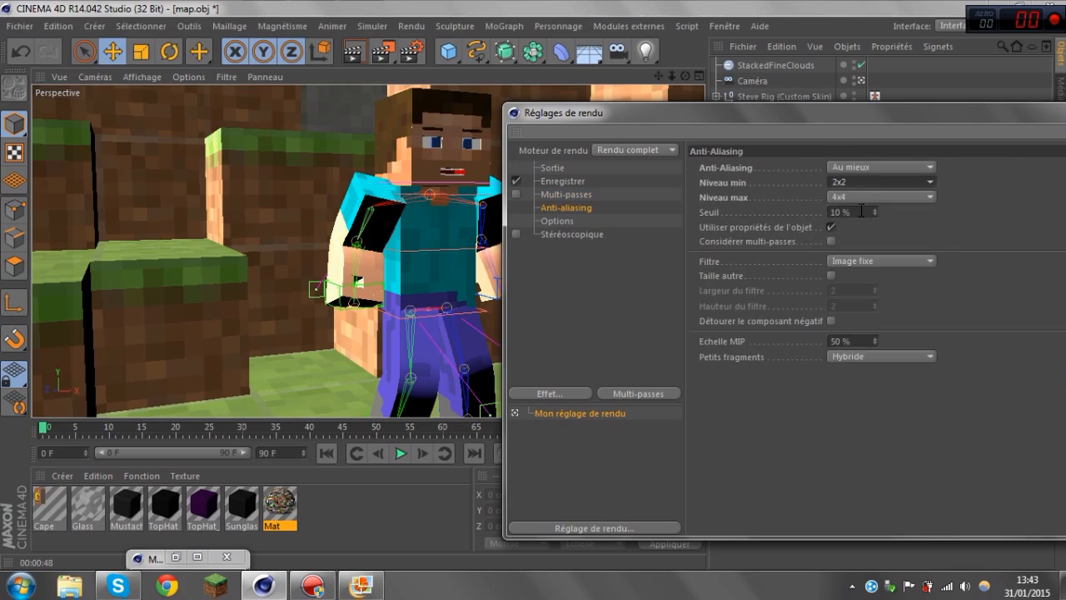
pyautogui.click(856, 179)
pyautogui.click(854, 191)
pyautogui.click(859, 179)
pyautogui.click(839, 208)
pyautogui.moveTo(893, 122); pyautogui.dragTo(766, 101)
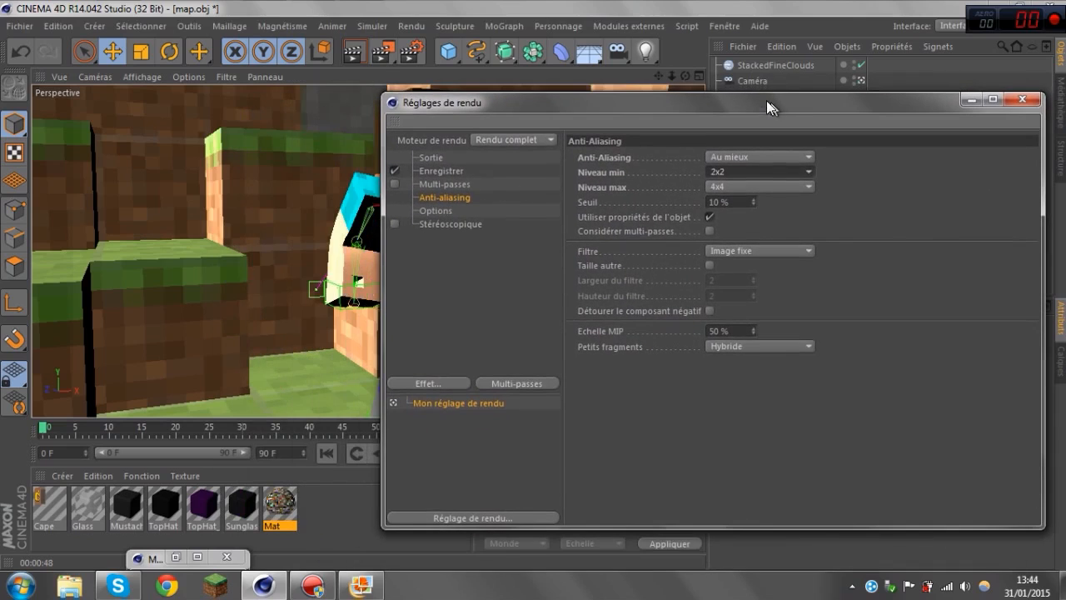
# Add the Occlusion ambiante effect to the render settings.
pyautogui.click(436, 210)
pyautogui.click(442, 223)
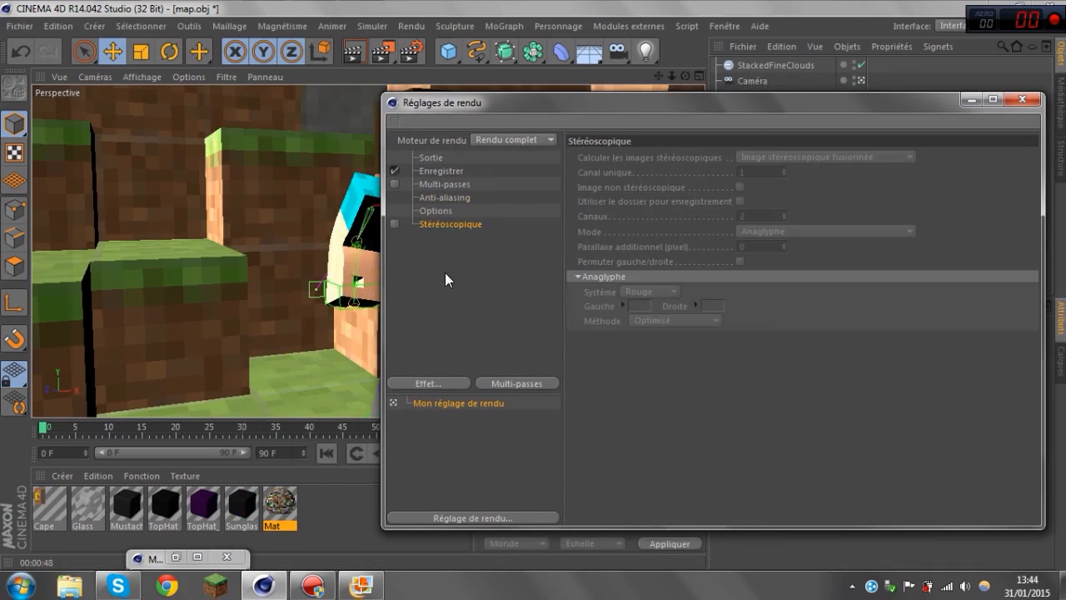
pyautogui.click(445, 286)
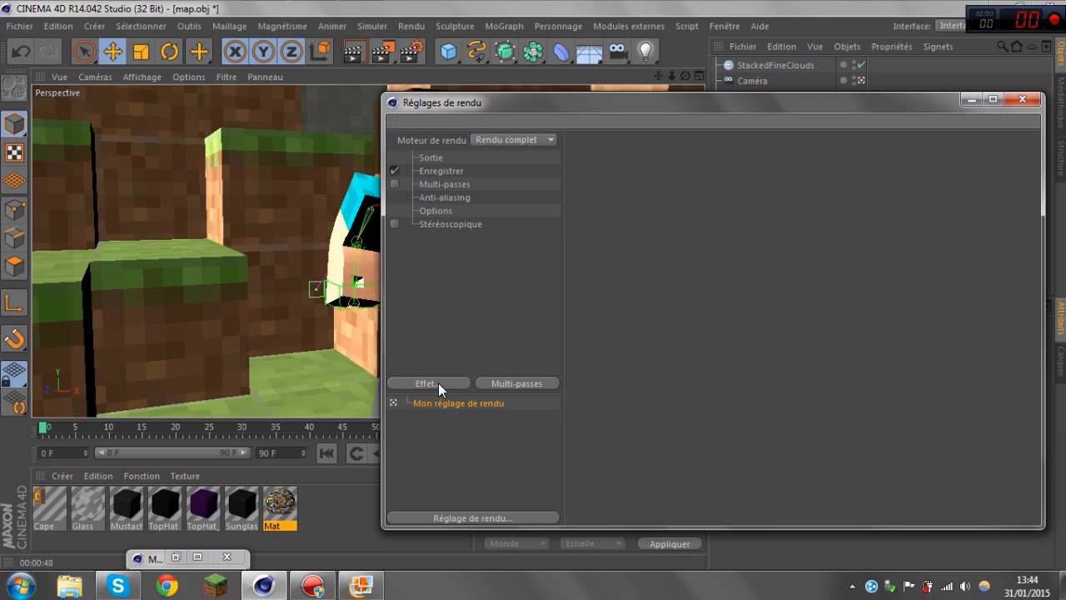
pyautogui.moveTo(524, 103); pyautogui.dragTo(736, 97)
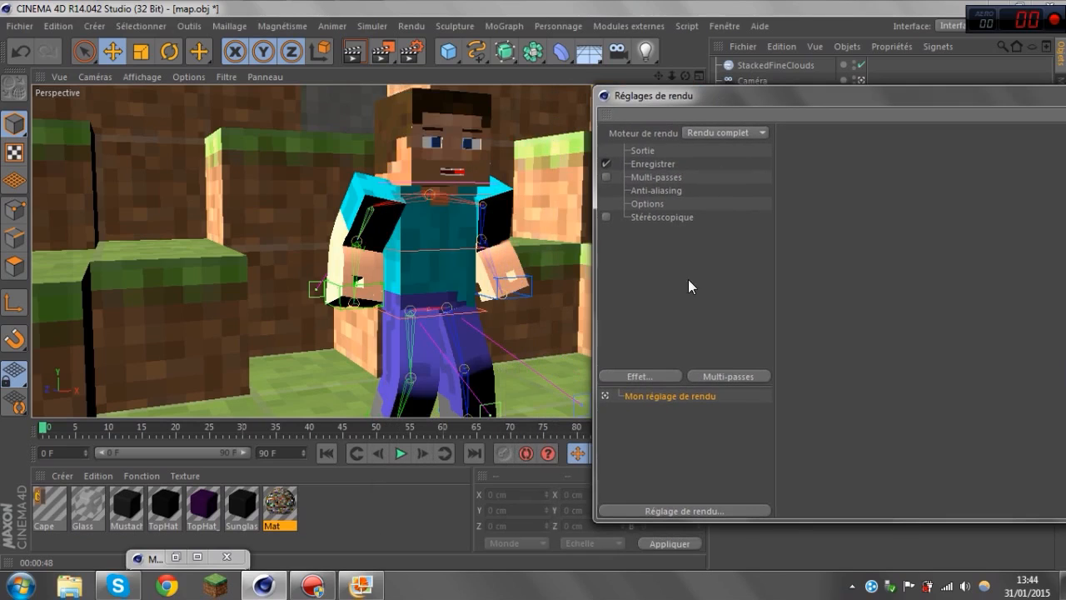
pyautogui.click(655, 377)
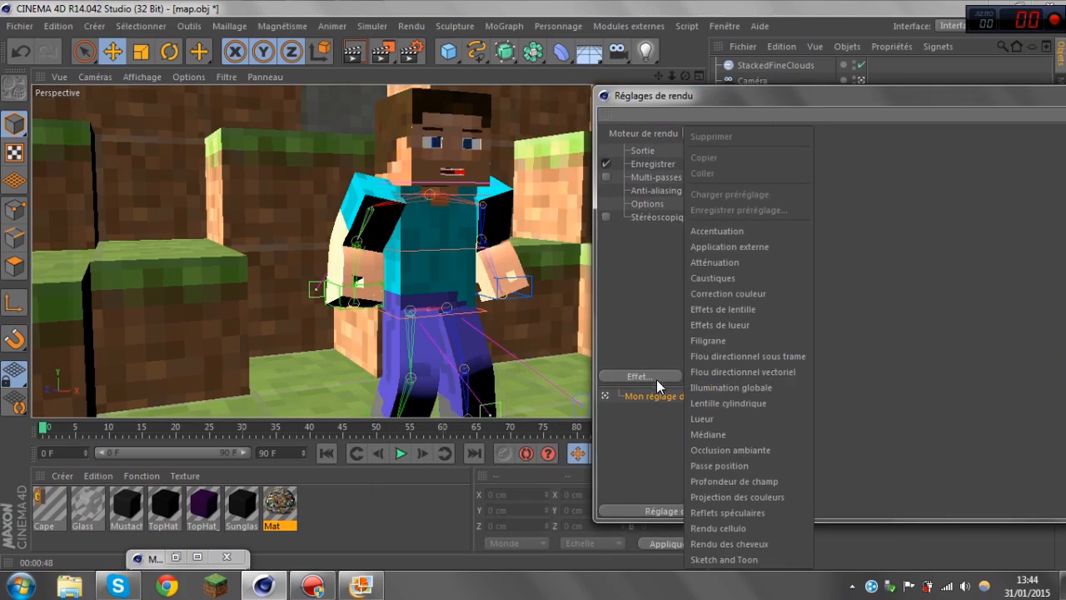
pyautogui.click(727, 450)
pyautogui.moveTo(758, 94); pyautogui.dragTo(405, 153)
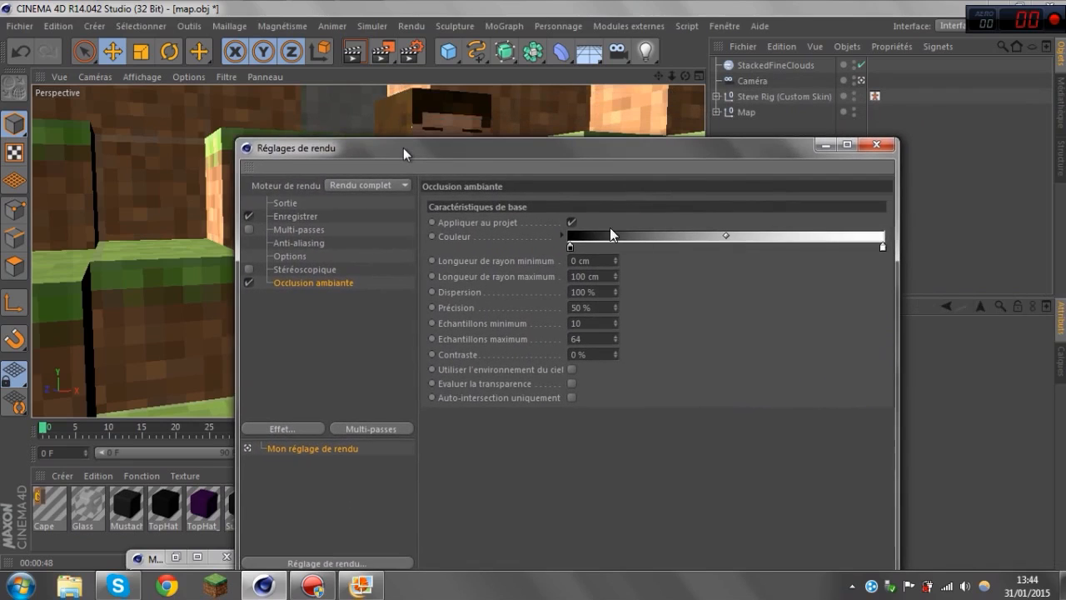
# Shift the midpoint of the ambient occlusion colour gradient slightly towards white, without an extra colour knot.
pyautogui.click(747, 240)
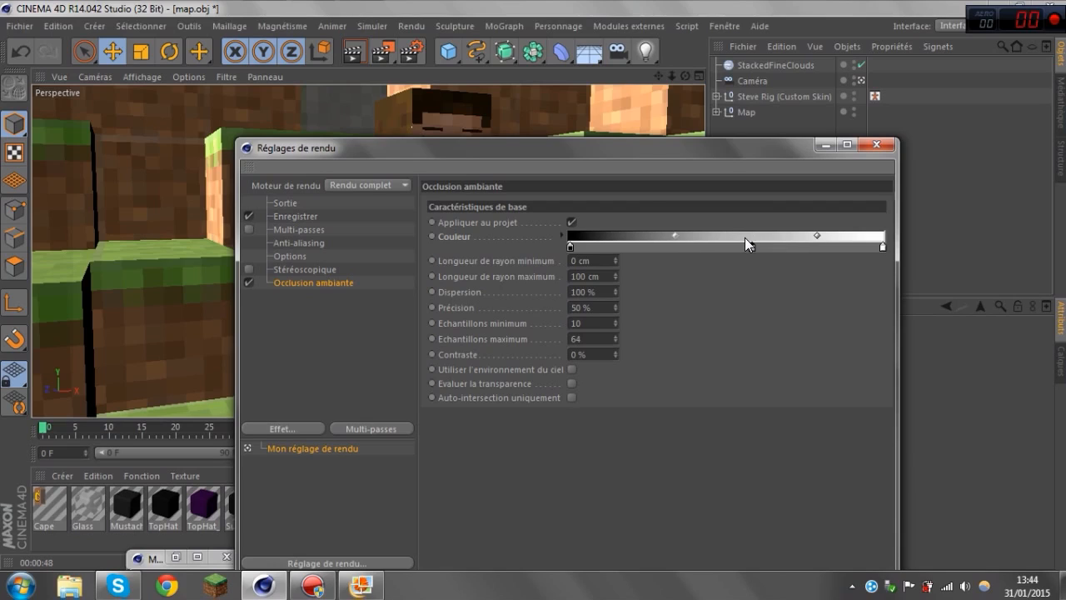
pyautogui.hotkey('ctrl', 'z')
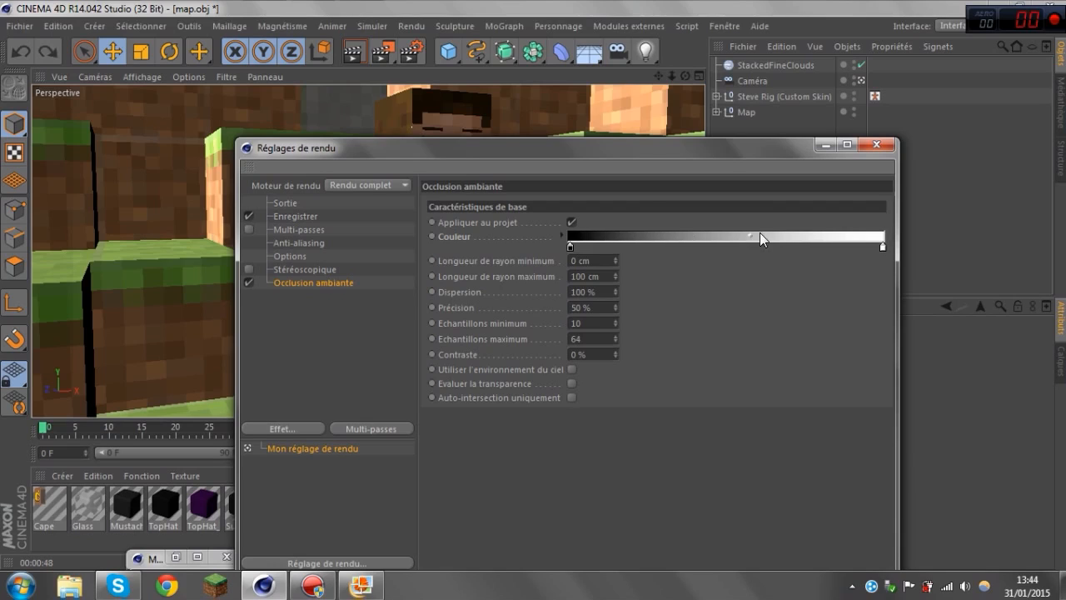
pyautogui.moveTo(666, 150); pyautogui.dragTo(859, 127)
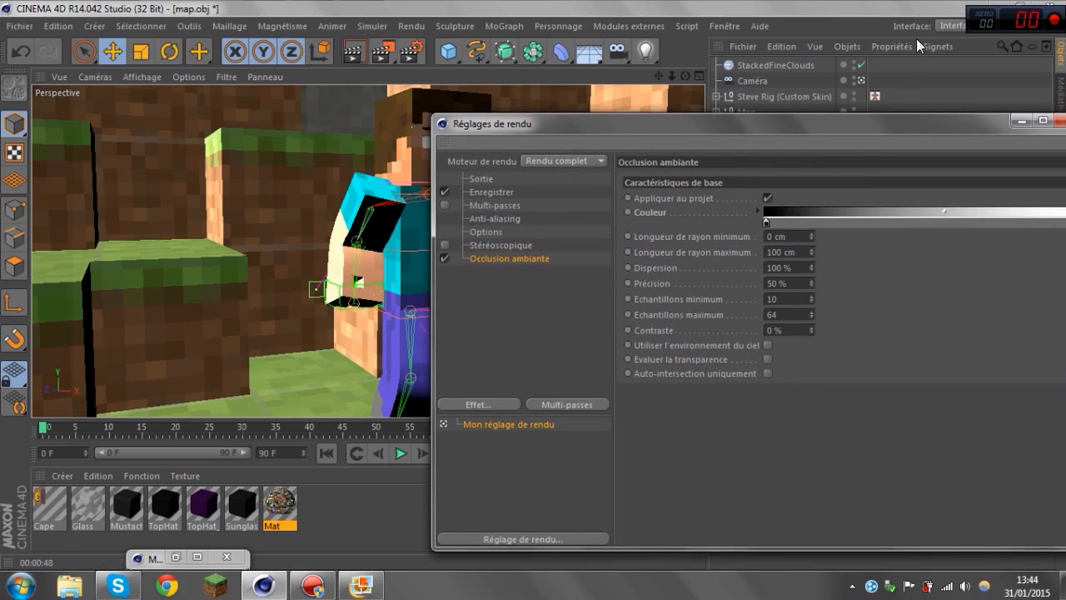
# Add the Illumination globale effect to the render settings.
pyautogui.click(471, 404)
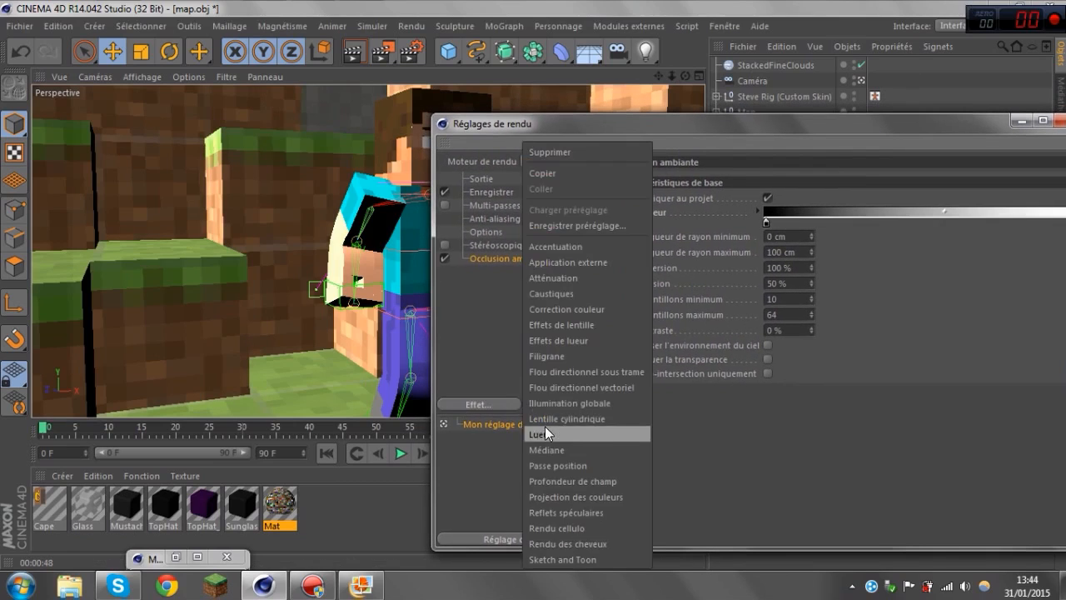
pyautogui.click(572, 400)
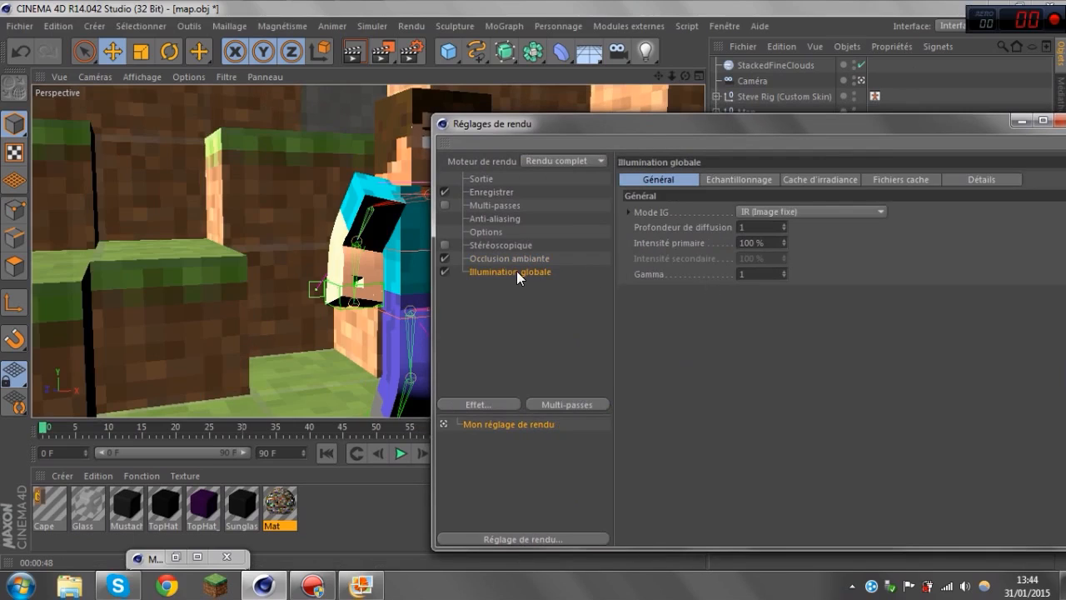
# Try a gamma of 1.8 for the global illumination.
pyautogui.click(765, 271)
pyautogui.write('.7')
pyautogui.press('BackSpace')
pyautogui.press('BackSpace')
pyautogui.write('.8')
pyautogui.press('Return')
pyautogui.moveTo(793, 130)
pyautogui.mouseDown()
pyautogui.moveTo(590, 573)
pyautogui.moveTo(518, 411)
pyautogui.moveTo(871, 98)
pyautogui.moveTo(1062, 143)
pyautogui.moveTo(806, 124)
pyautogui.moveTo(803, 135)
pyautogui.mouseUp()
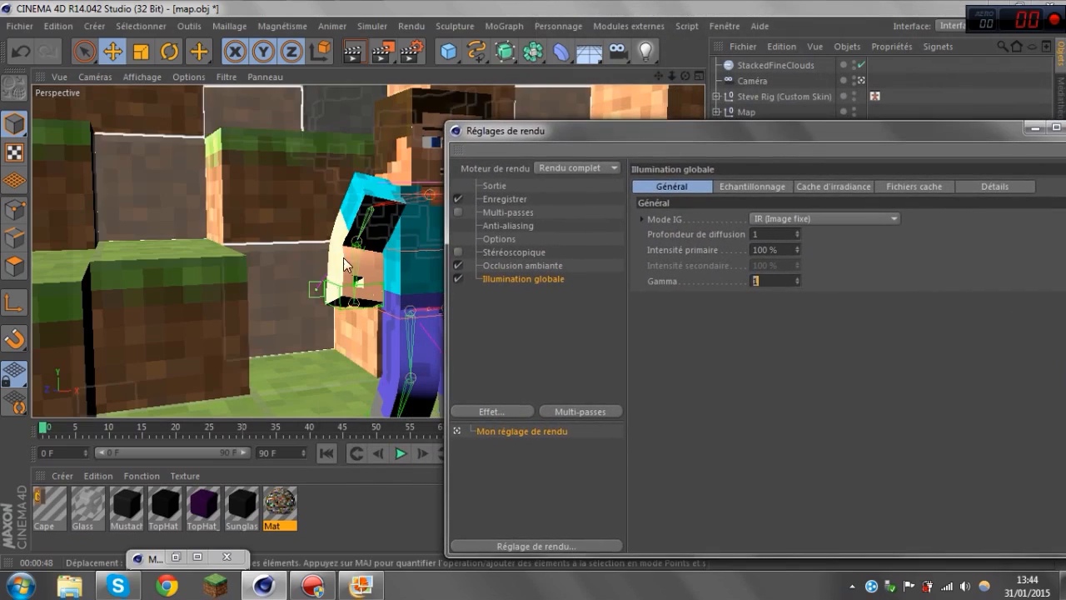
pyautogui.moveTo(563, 136); pyautogui.dragTo(582, 159)
# Set the global illumination's gamma to 1.65.
pyautogui.click(794, 302)
pyautogui.write('.6')
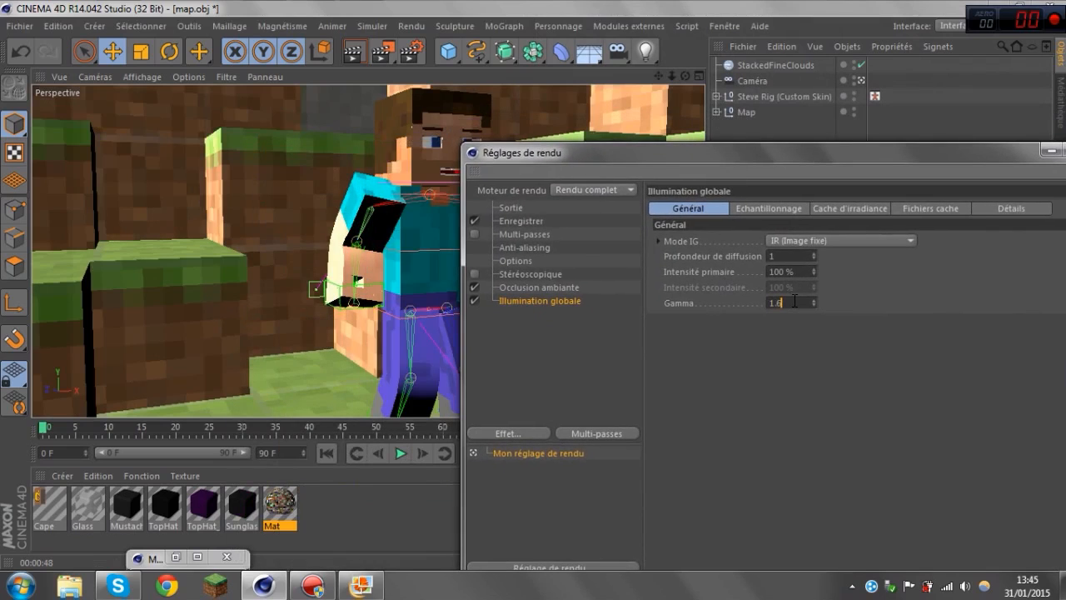
pyautogui.write('5')
pyautogui.press('Return')
# Add the Lueur effect to the render settings.
pyautogui.moveTo(598, 161); pyautogui.dragTo(748, 156)
pyautogui.click(674, 425)
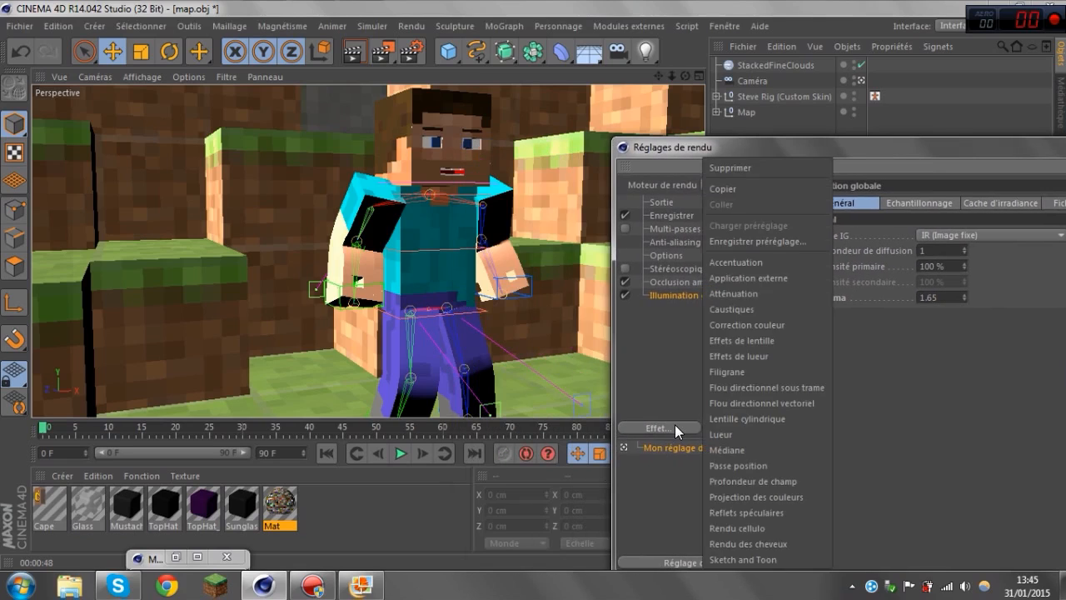
pyautogui.click(755, 433)
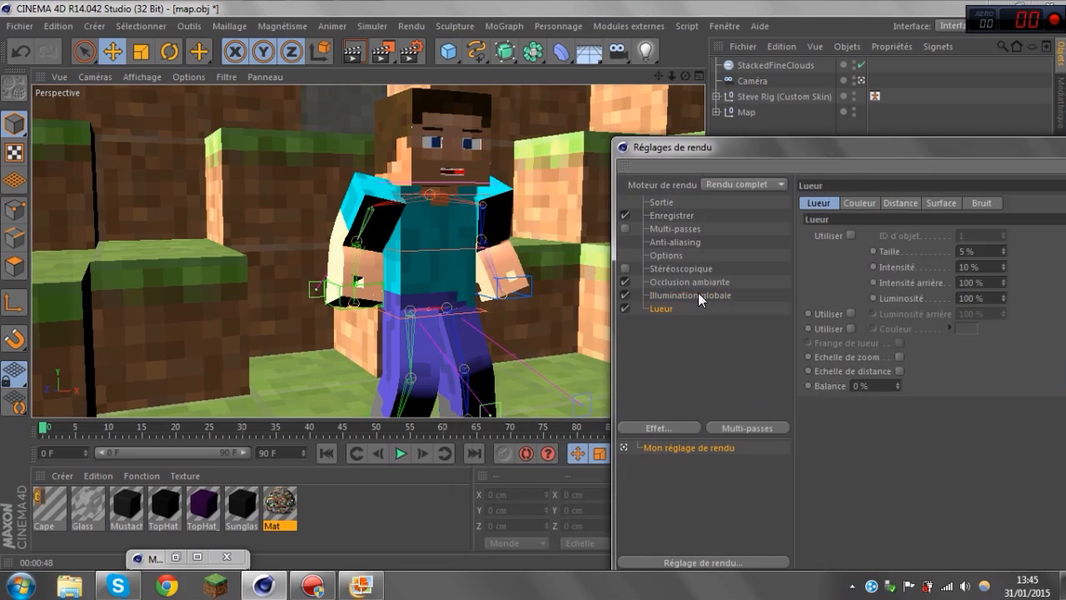
# View two finished Minecraft renders from the desktop, the seated orange-haired character and "img moi", as examples.
pyautogui.moveTo(846, 160); pyautogui.dragTo(563, 179)
pyautogui.click(985, 7)
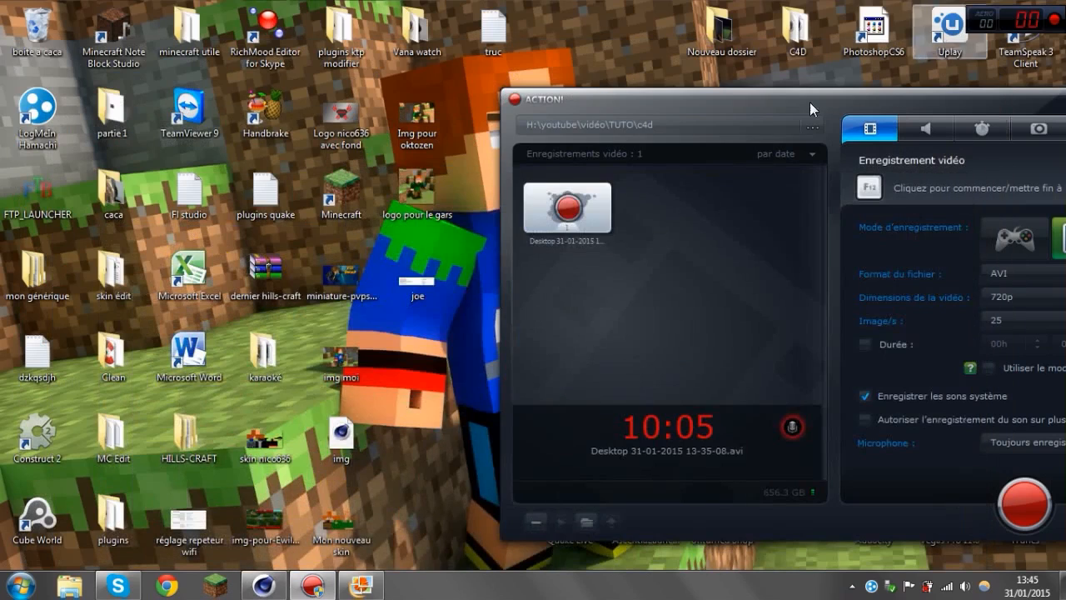
pyautogui.doubleClick(420, 148)
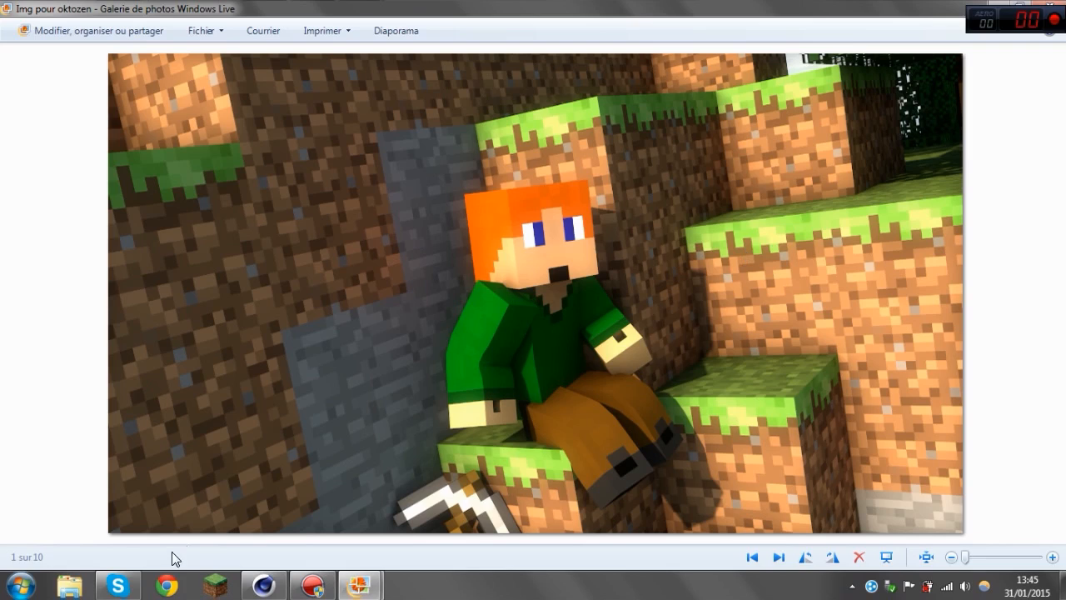
pyautogui.click(990, 5)
pyautogui.doubleClick(333, 350)
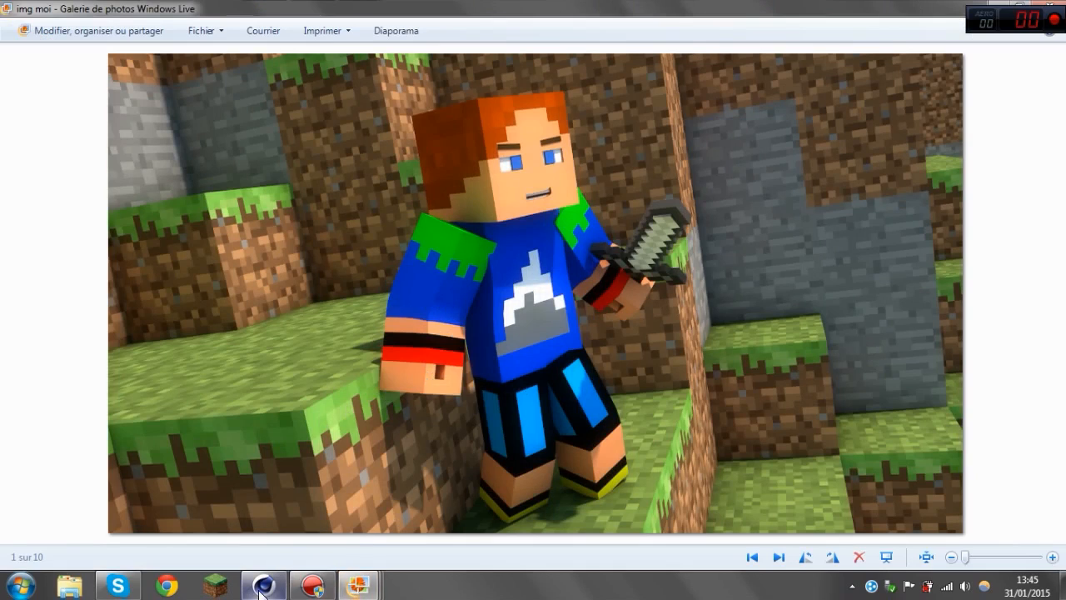
pyautogui.moveTo(261, 590)
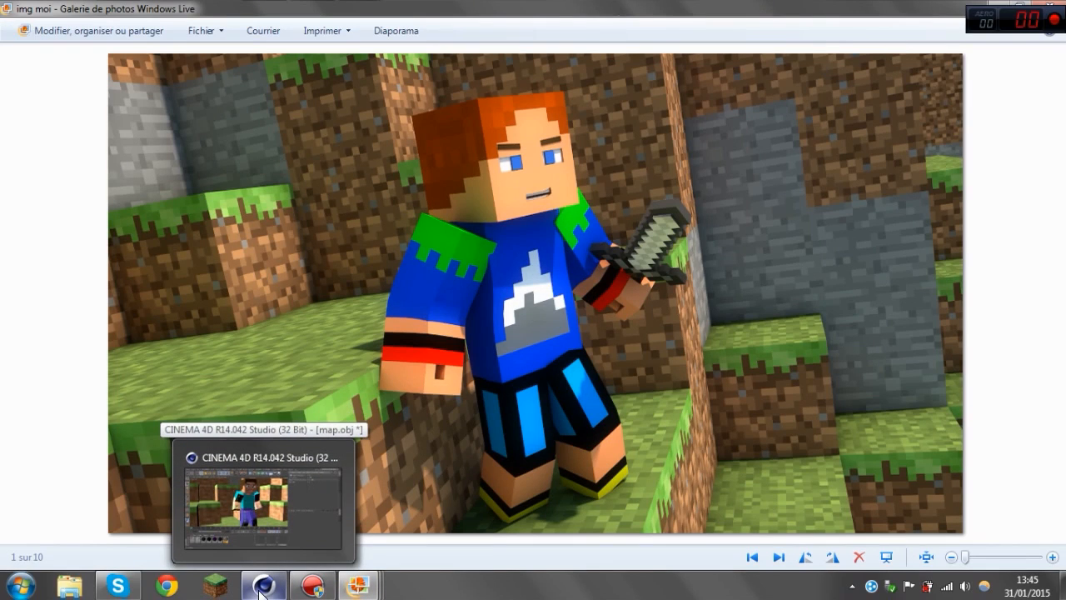
# Switch back to Cinema 4D, set the Lueur effect's intensity to 6 % and close the render settings.
pyautogui.click(260, 590)
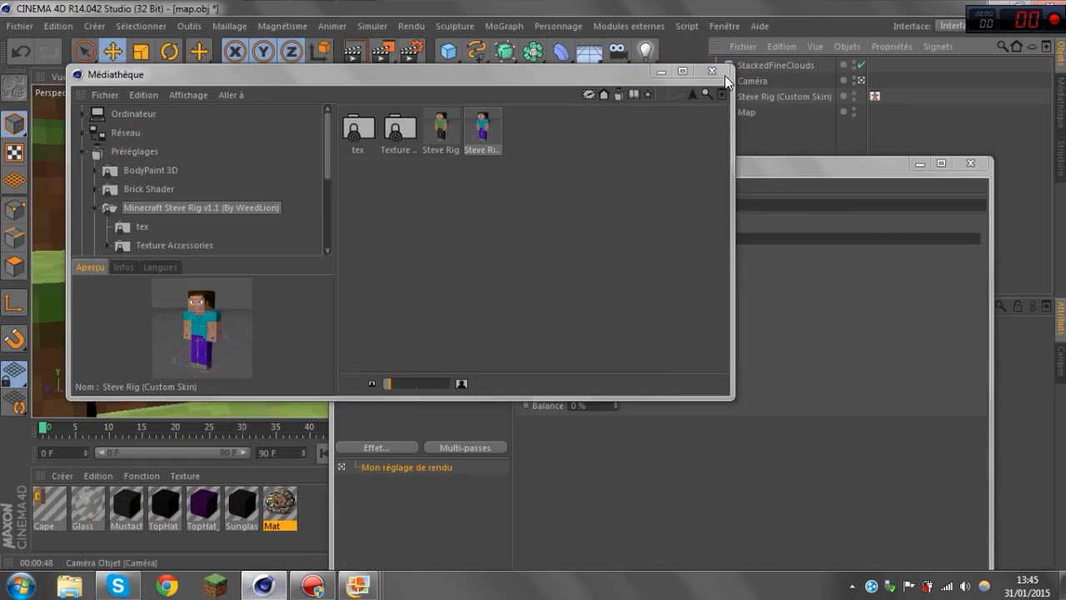
pyautogui.click(663, 77)
pyautogui.moveTo(690, 162); pyautogui.dragTo(806, 115)
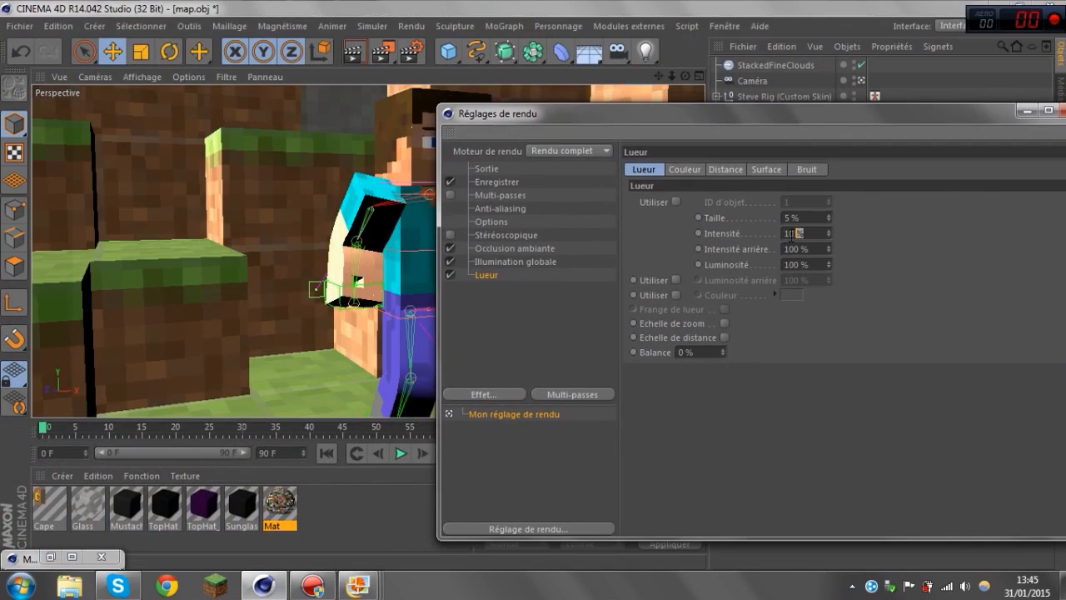
pyautogui.write('6')
pyautogui.press('Return')
pyautogui.moveTo(820, 118); pyautogui.dragTo(609, 123)
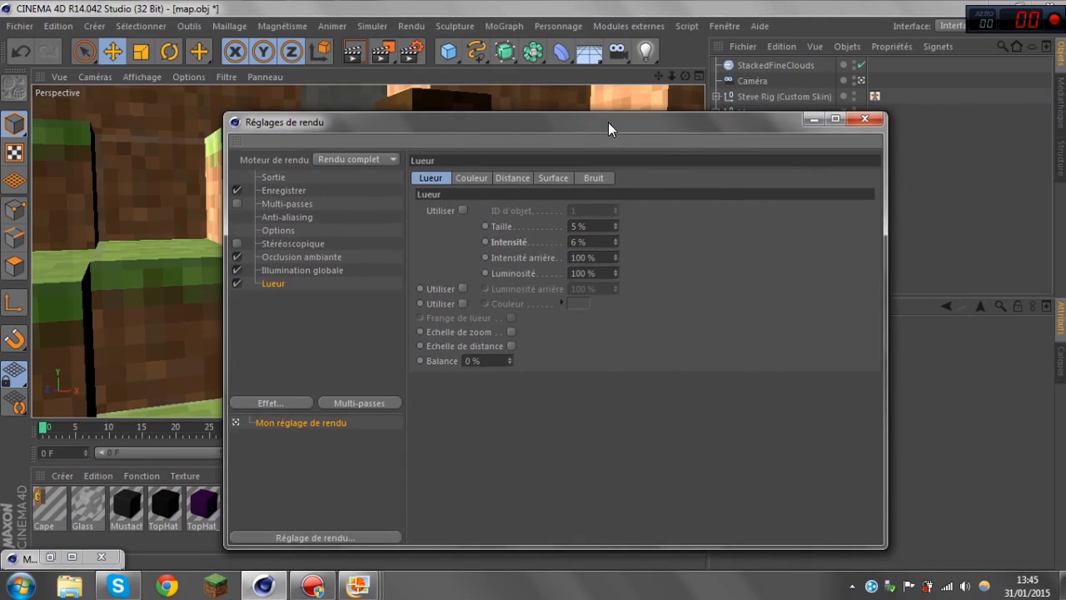
pyautogui.click(865, 119)
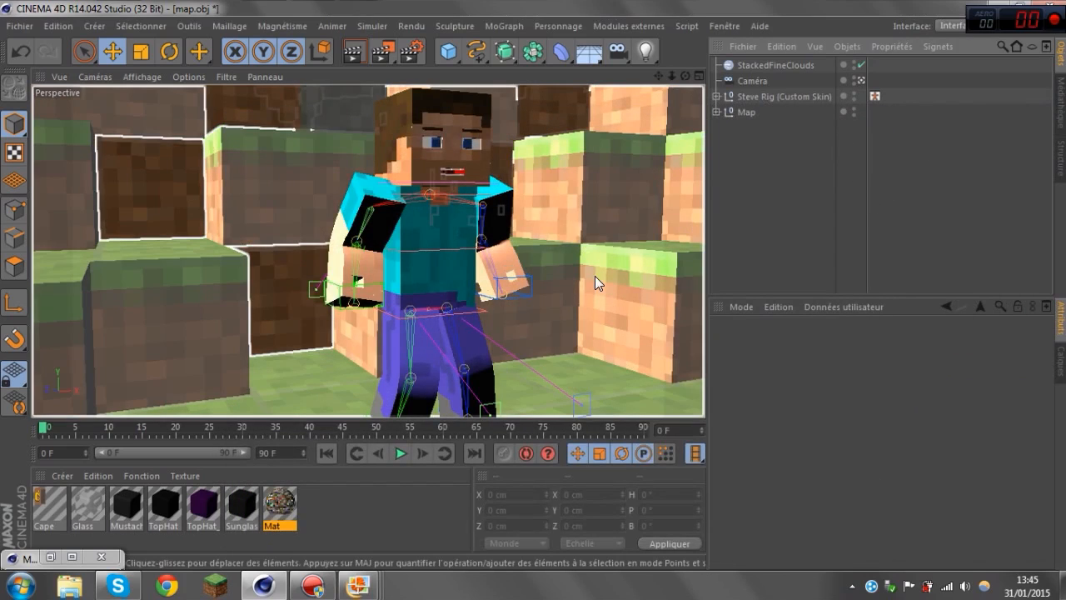
# Pull the camera back and shift it so that Steve's whole body fits in the frame.
pyautogui.scroll(-1, 595, 277)
pyautogui.scroll(-2, 595, 277)
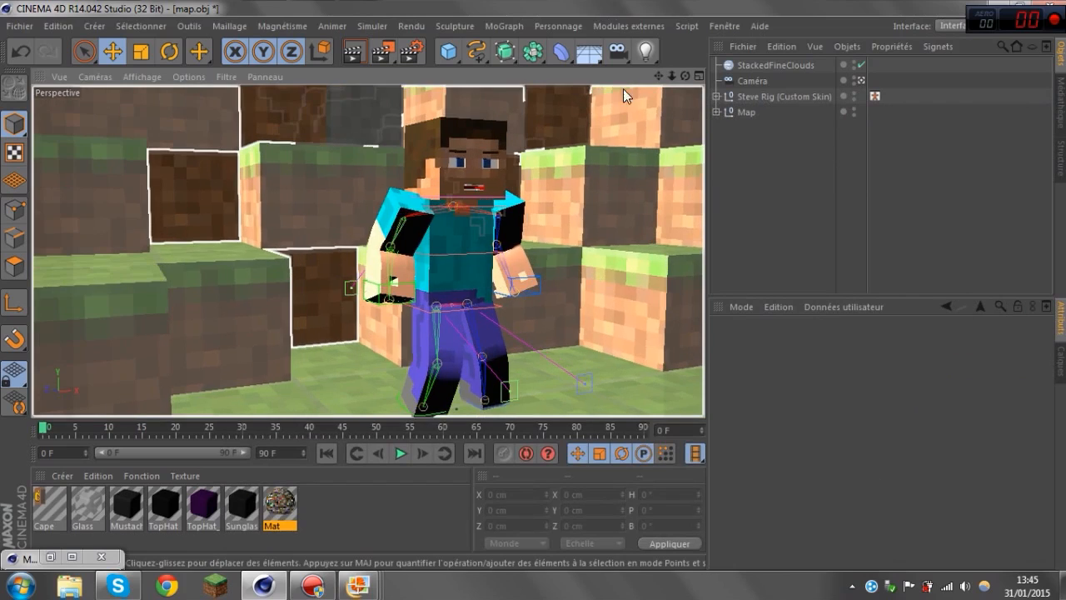
pyautogui.moveTo(657, 76); pyautogui.dragTo(647, 63)
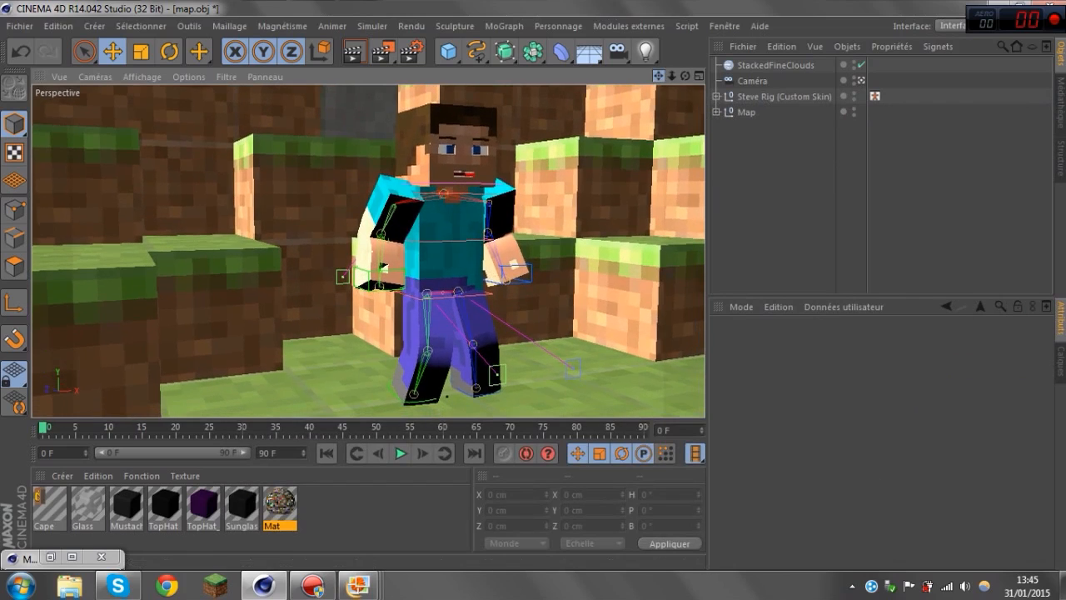
# Tilt the camera to a bank rotation (B) of 11° and shift its framing around Steve.
pyautogui.click(748, 78)
pyautogui.click(814, 344)
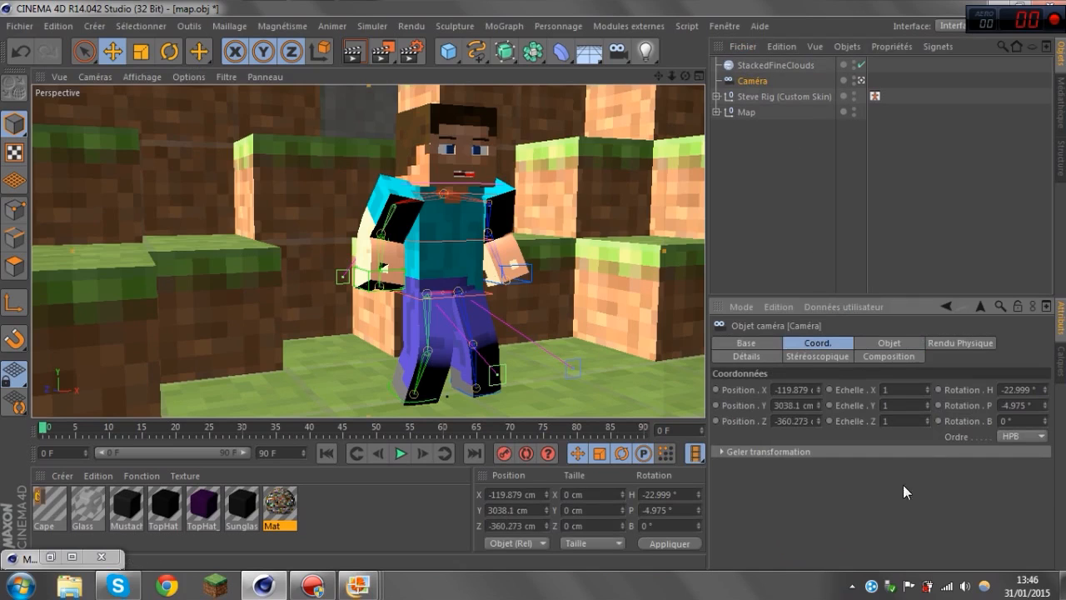
pyautogui.moveTo(1034, 421); pyautogui.dragTo(1034, 403)
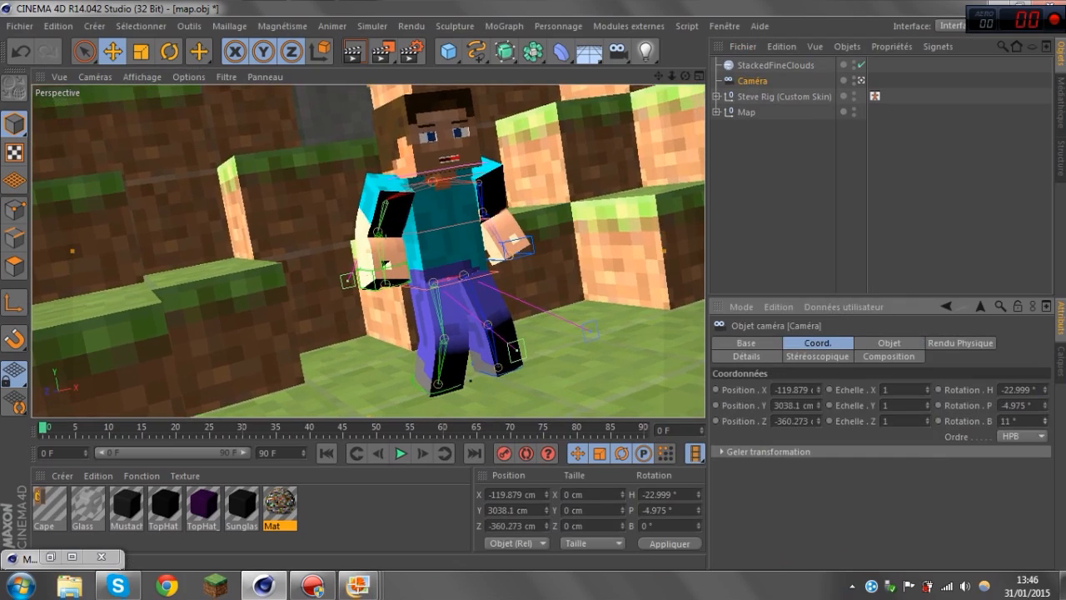
pyautogui.moveTo(658, 77)
pyautogui.mouseDown()
pyautogui.moveTo(650, 84)
pyautogui.moveTo(675, 75)
pyautogui.mouseUp()
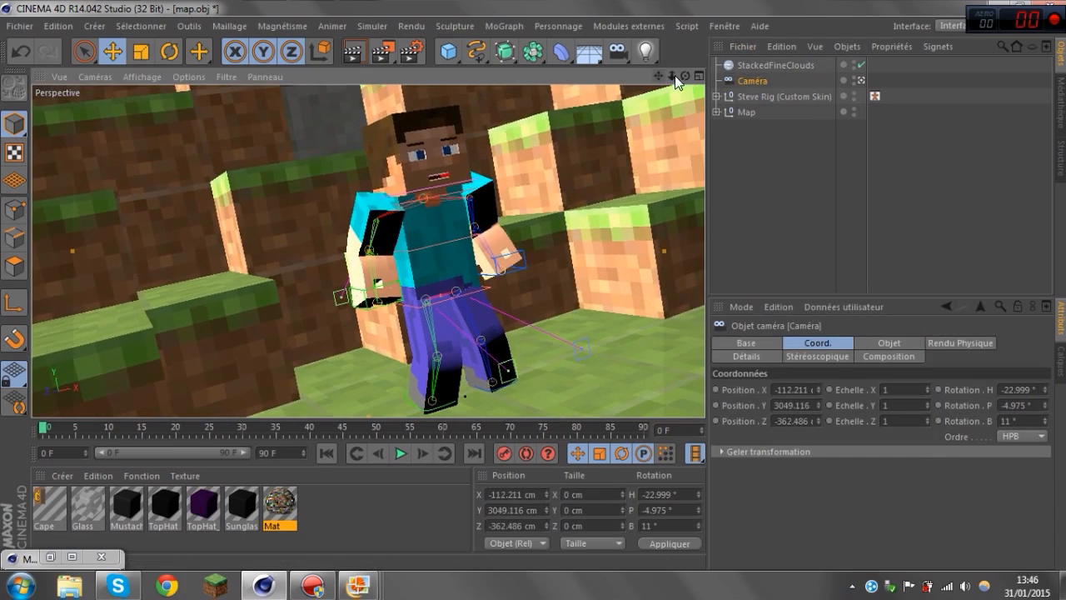
pyautogui.click(887, 234)
pyautogui.moveTo(658, 76); pyautogui.dragTo(597, 69)
# View the "img moi" example again, then return to Cinema 4D and close the Médiathèque window.
pyautogui.click(988, 3)
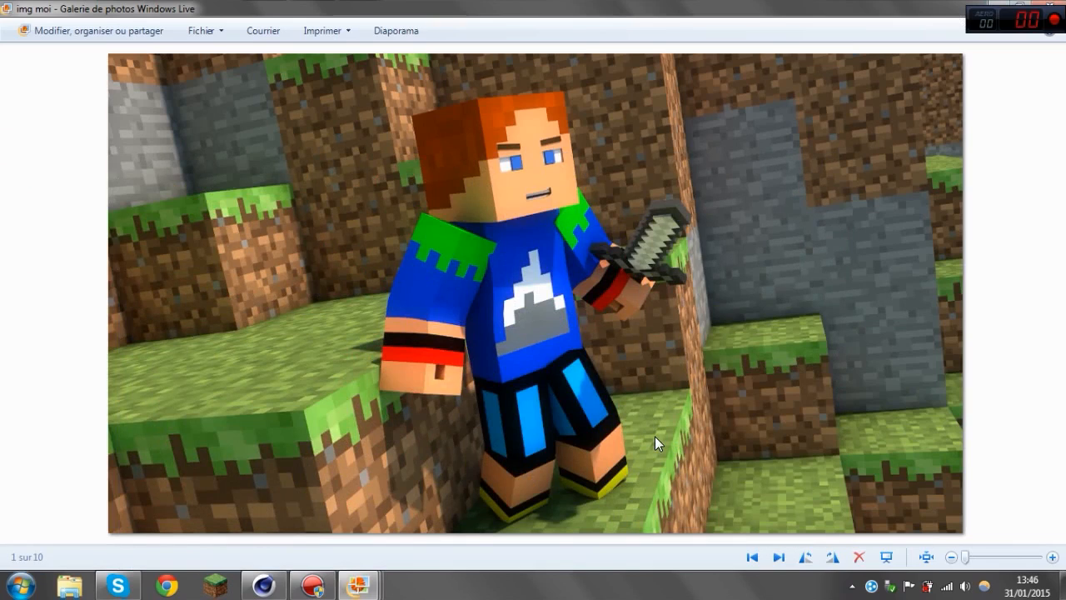
pyautogui.click(981, 6)
pyautogui.click(265, 585)
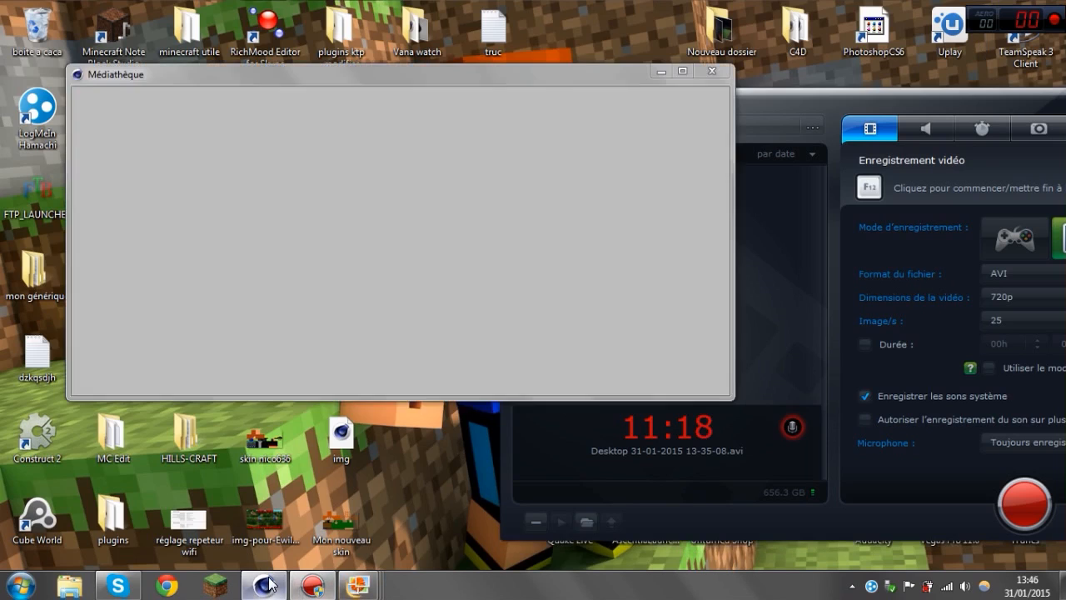
pyautogui.click(531, 204)
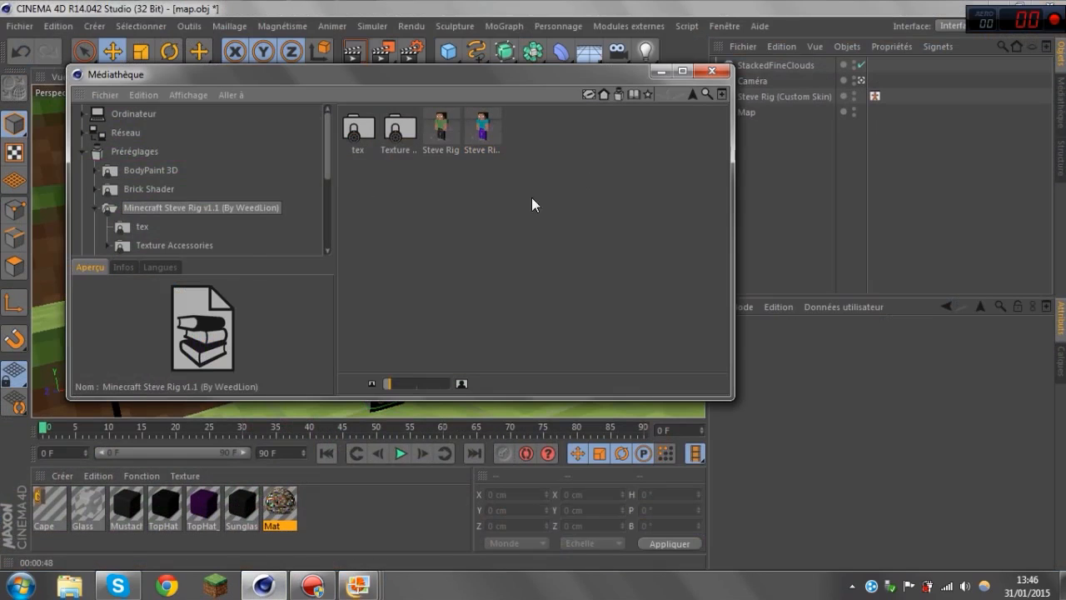
pyautogui.click(713, 72)
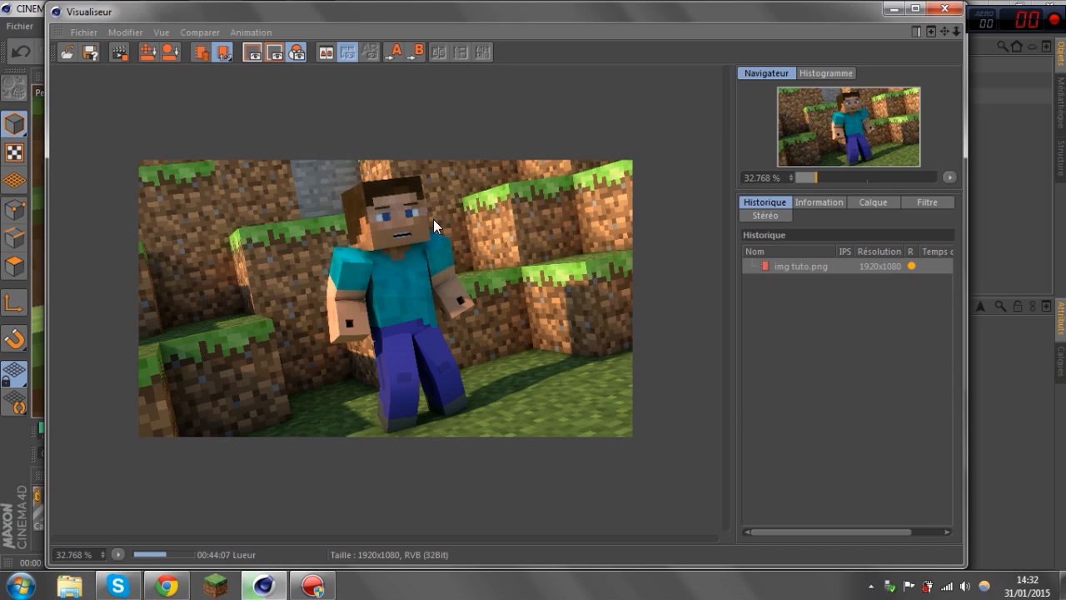
# Examine the img tuto.png render in the Visualiseur, from the details of Steve and the terrain to the whole picture.
pyautogui.scroll(2, 553, 346)
pyautogui.scroll(1, 553, 345)
pyautogui.scroll(2, 553, 346)
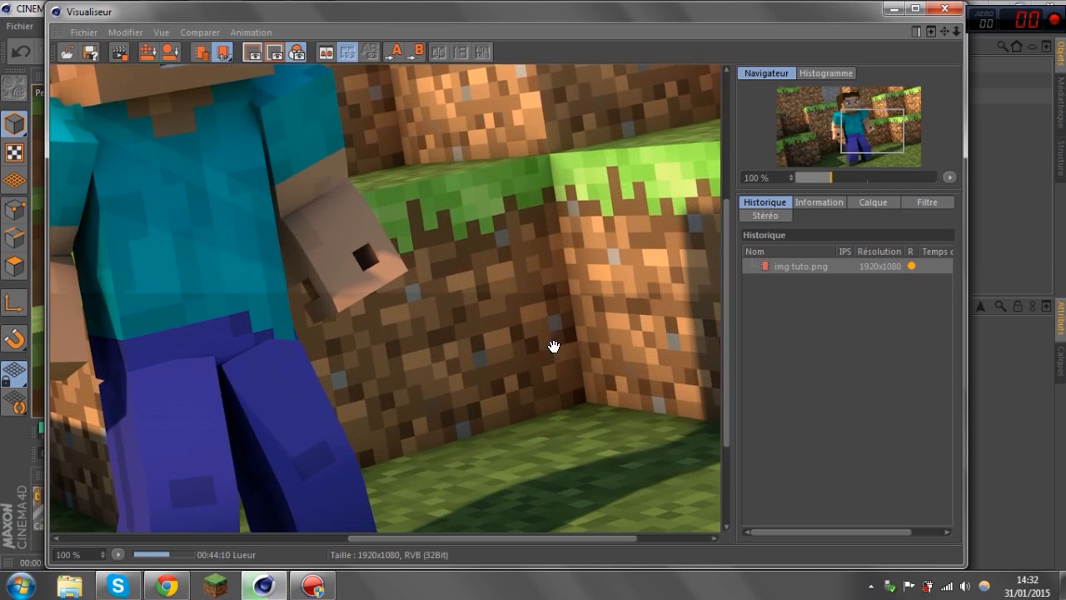
pyautogui.moveTo(565, 364); pyautogui.dragTo(529, 287)
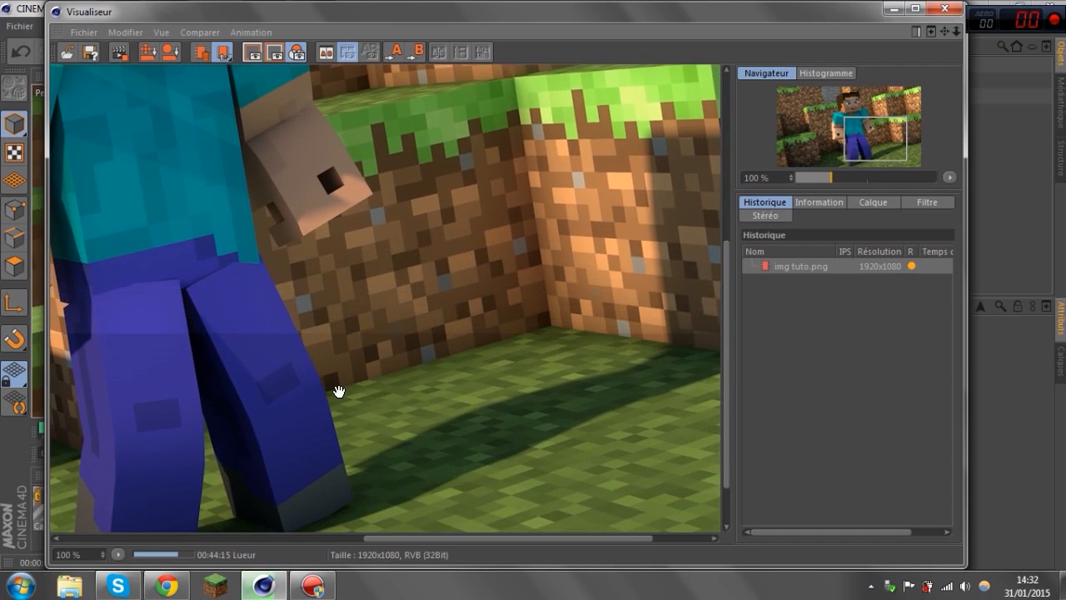
pyautogui.scroll(-3, 338, 392)
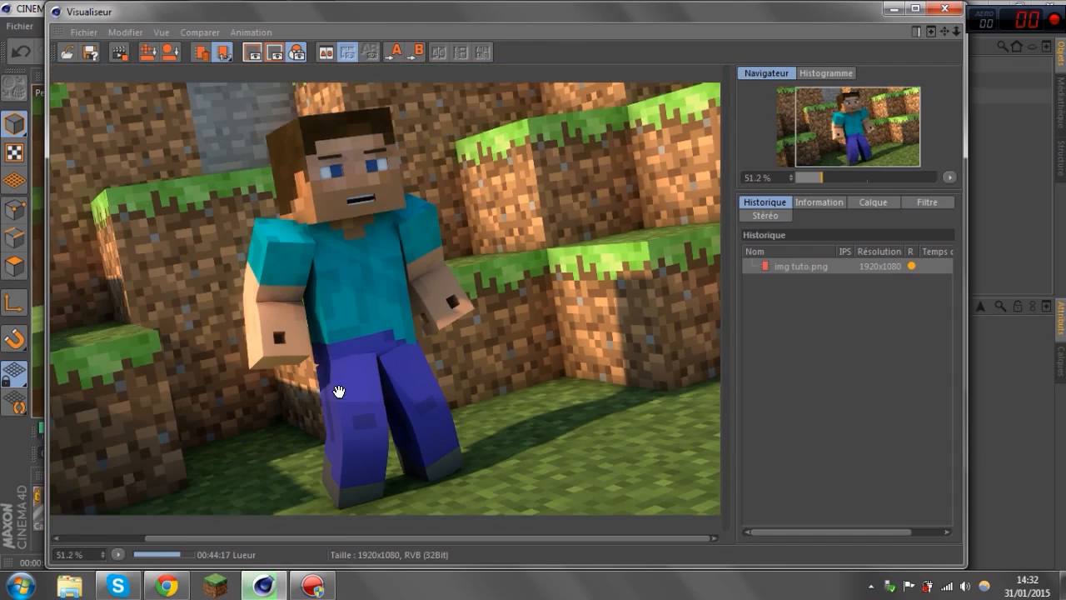
pyautogui.scroll(-1, 339, 391)
pyautogui.scroll(1, 351, 400)
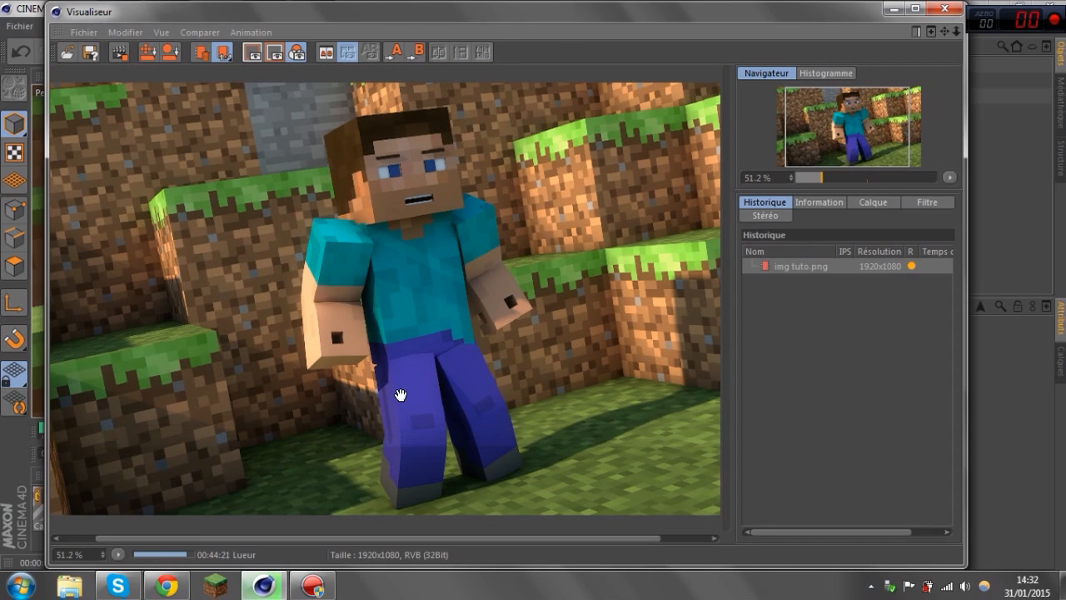
pyautogui.scroll(4, 674, 273)
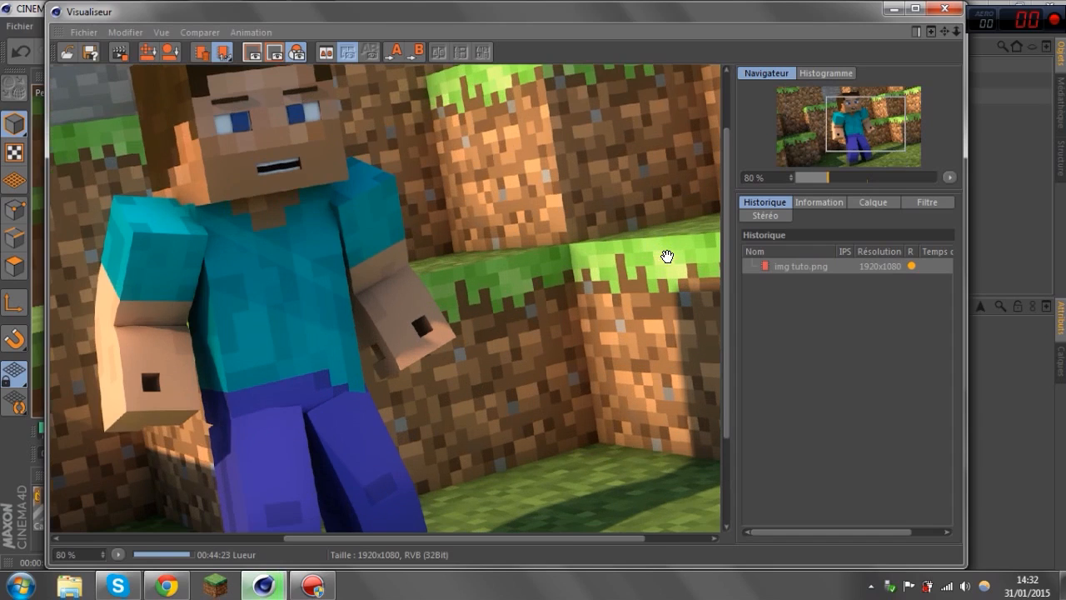
pyautogui.scroll(-2, 378, 337)
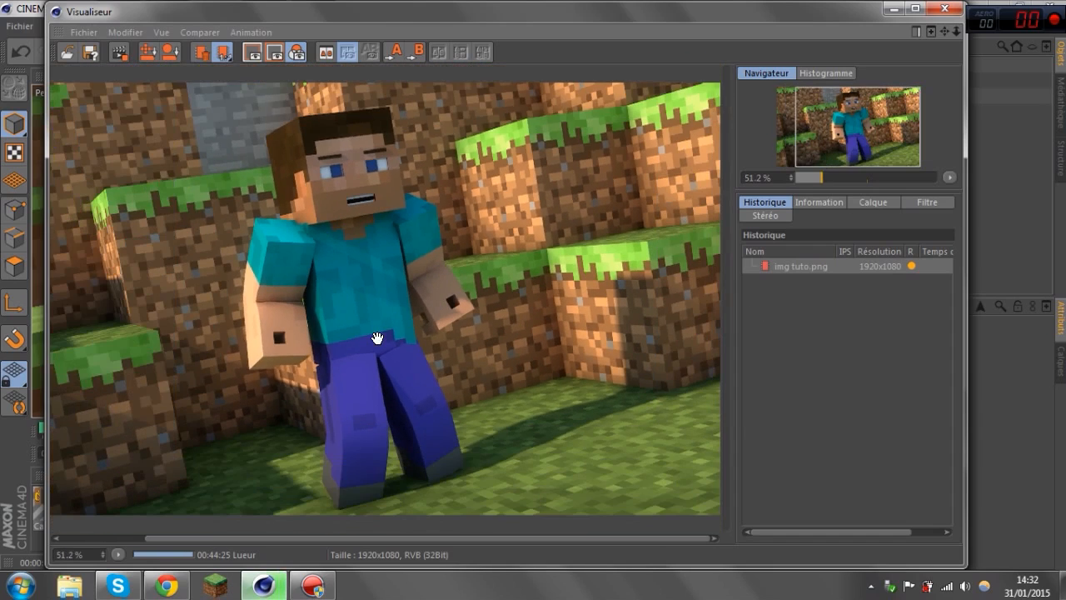
pyautogui.scroll(-1, 376, 337)
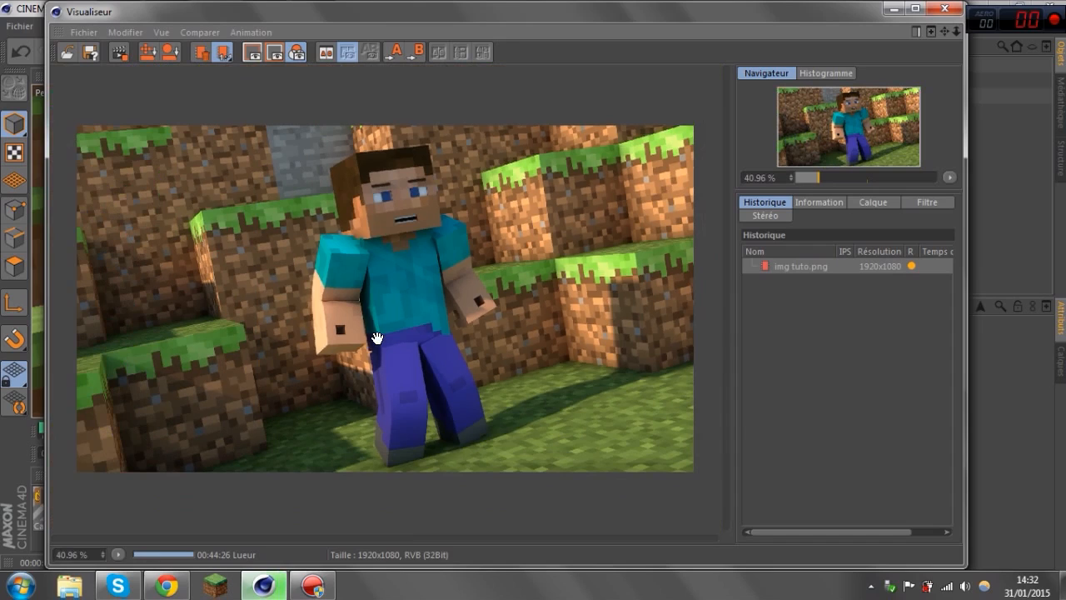
pyautogui.scroll(-1, 376, 338)
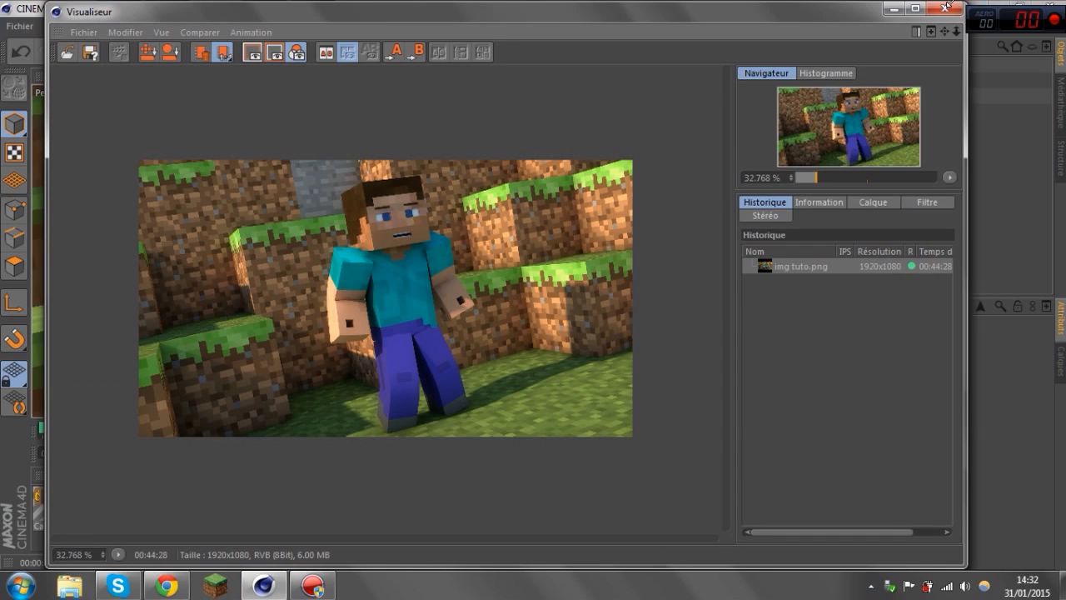
# Minimise the Visualiseur and open the rendered img tuto image from the desktop in Windows Live Photo Gallery.
pyautogui.click(894, 9)
pyautogui.moveTo(432, 5); pyautogui.dragTo(532, 0)
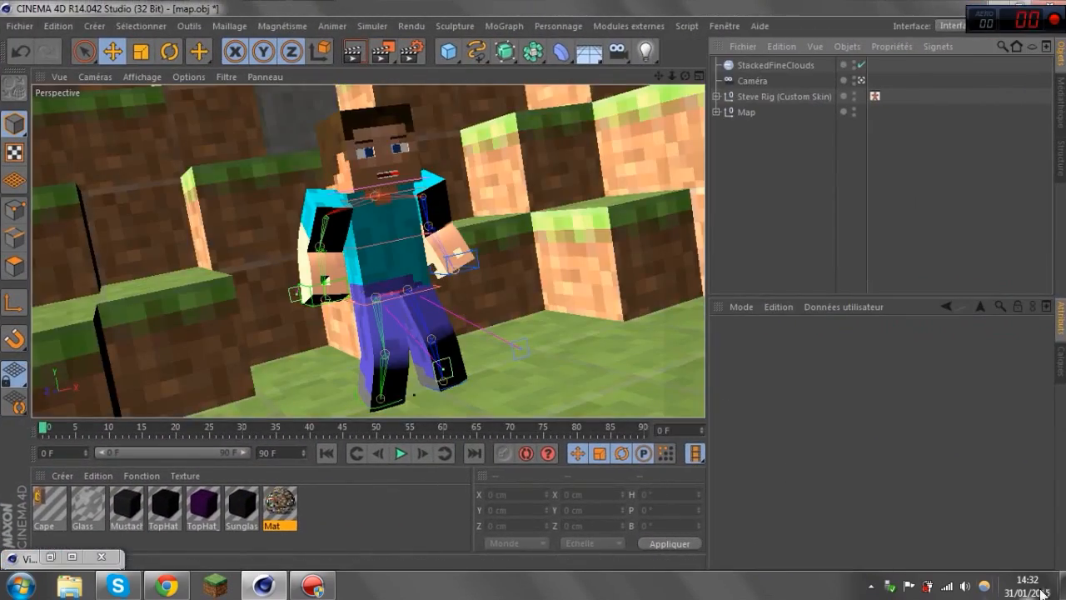
pyautogui.press('super+d')
pyautogui.doubleClick(411, 354)
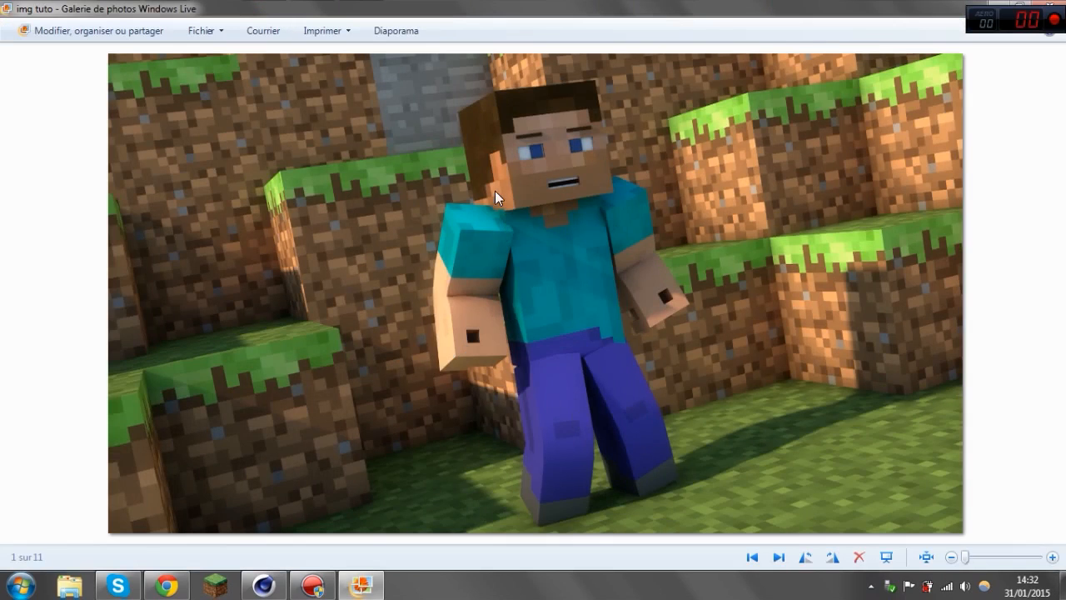
# Examine Steve's face in the image at close range, including the eyes, eyebrows and mouth.
pyautogui.scroll(4, 538, 121)
pyautogui.scroll(3, 513, 200)
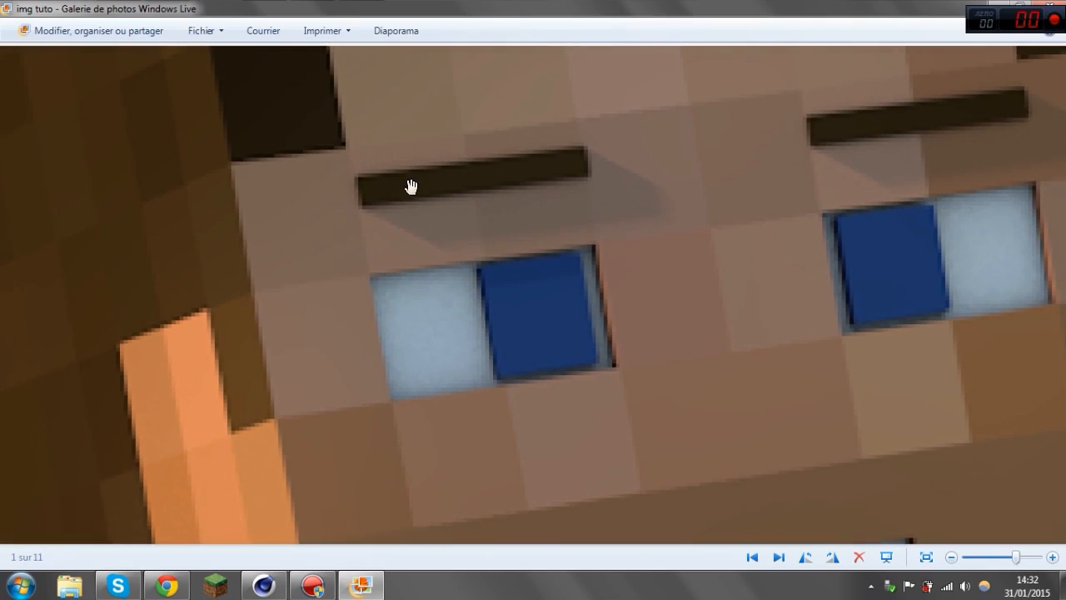
pyautogui.moveTo(409, 186); pyautogui.dragTo(427, 244)
pyautogui.scroll(-7, 428, 245)
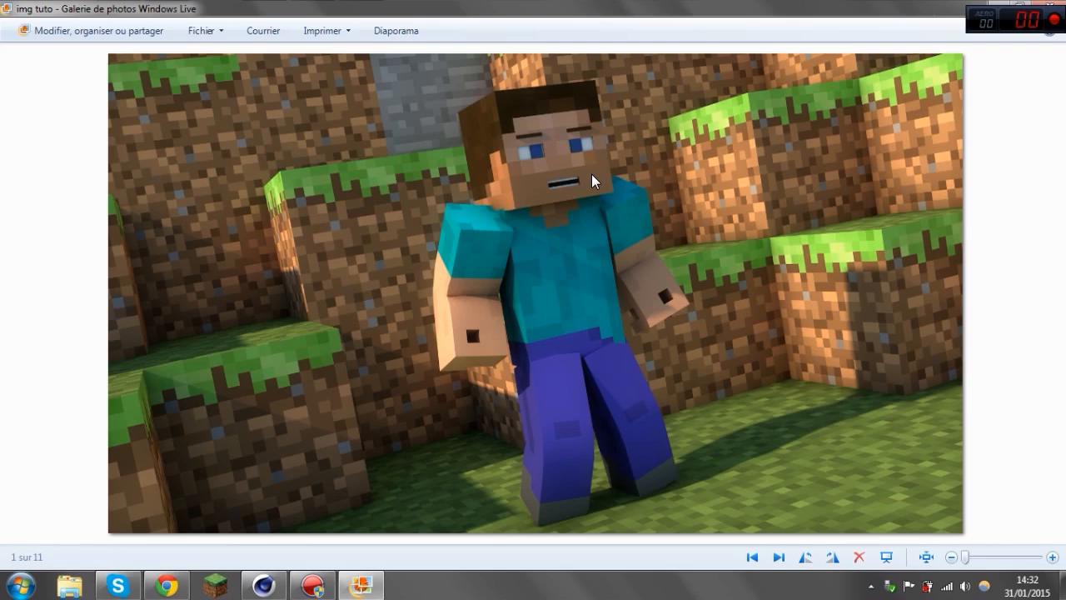
pyautogui.scroll(3, 591, 174)
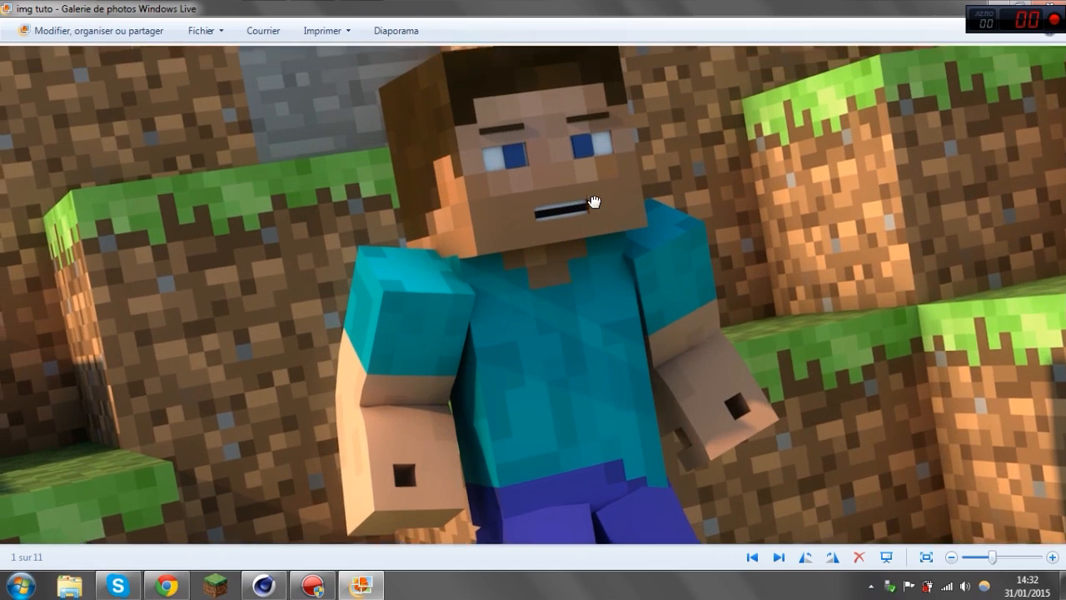
pyautogui.moveTo(594, 202); pyautogui.dragTo(738, 169)
pyautogui.scroll(-5, 738, 169)
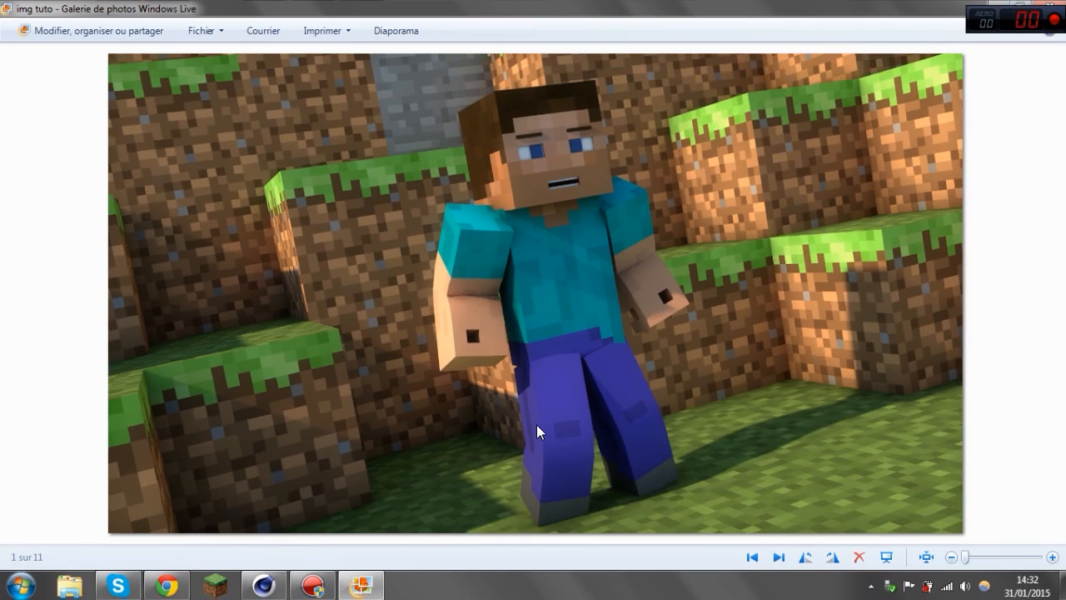
# Examine Steve's torso, arms and legs in close-up and compare them with the picture as a whole.
pyautogui.scroll(3, 629, 319)
pyautogui.scroll(2, 591, 333)
pyautogui.scroll(1, 591, 333)
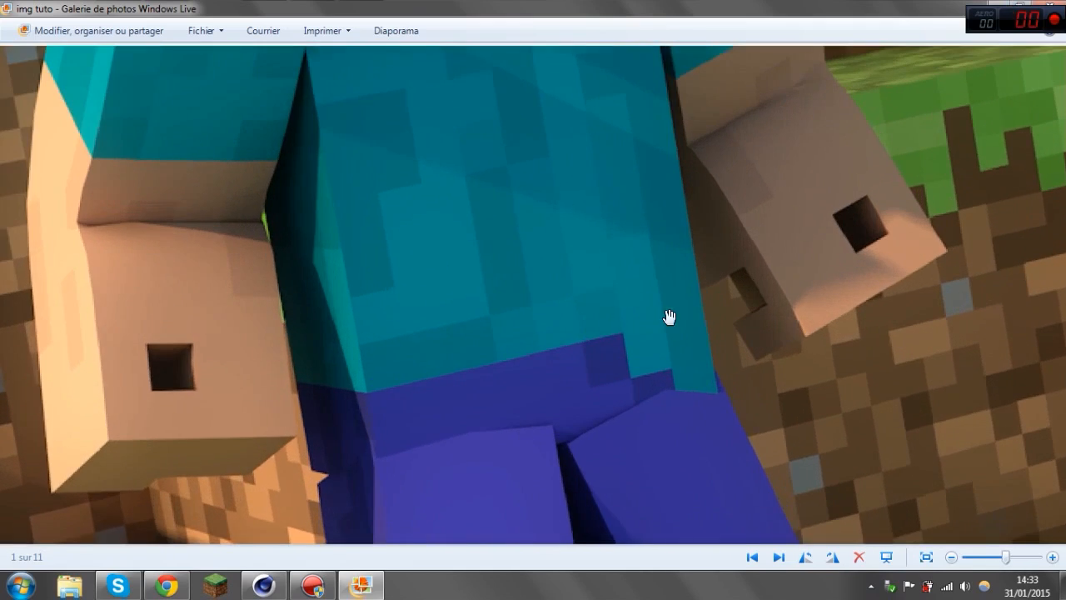
pyautogui.scroll(2, 645, 280)
pyautogui.moveTo(642, 277); pyautogui.dragTo(586, 430)
pyautogui.moveTo(568, 236); pyautogui.dragTo(592, 472)
pyautogui.moveTo(554, 282); pyautogui.dragTo(549, 458)
pyautogui.scroll(-5, 549, 457)
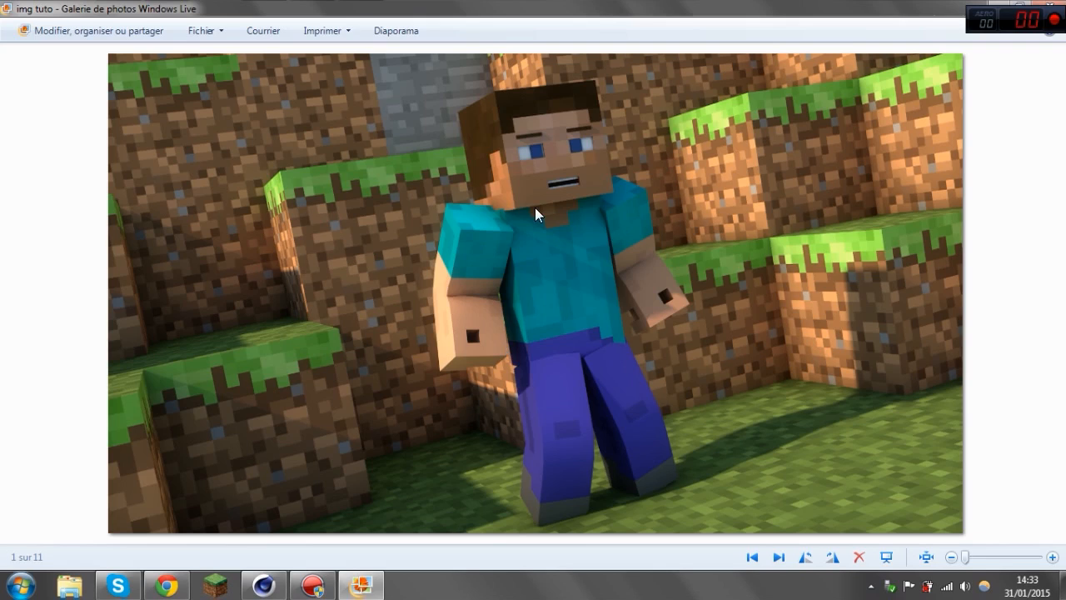
pyautogui.scroll(6, 608, 264)
pyautogui.moveTo(608, 263); pyautogui.dragTo(646, 467)
pyautogui.moveTo(595, 196); pyautogui.dragTo(590, 358)
pyautogui.scroll(-2, 588, 354)
pyautogui.scroll(-3, 582, 324)
pyautogui.scroll(1, 607, 304)
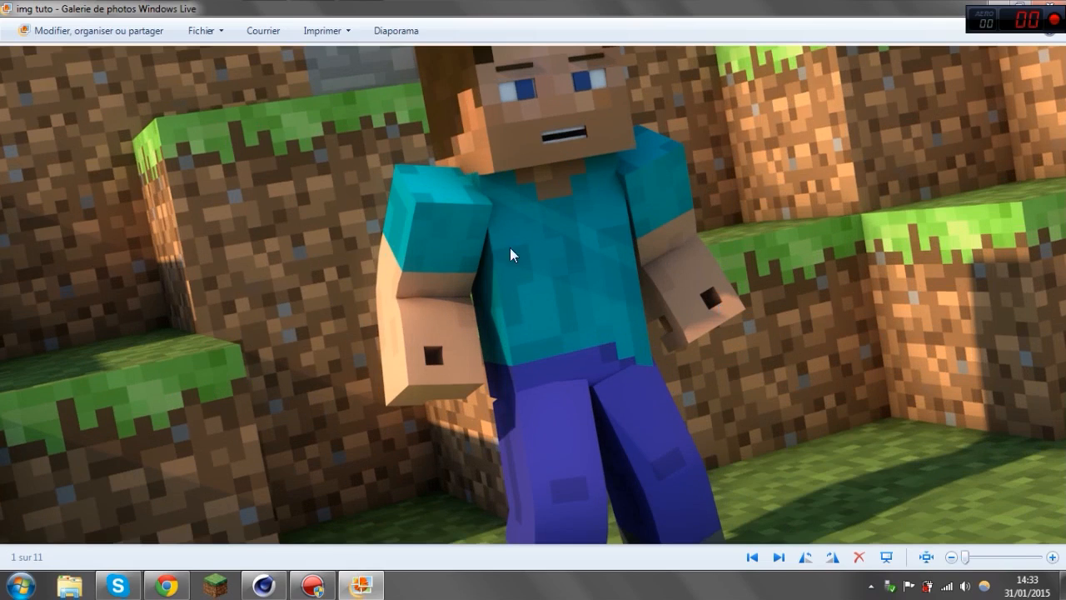
pyautogui.scroll(-1, 525, 248)
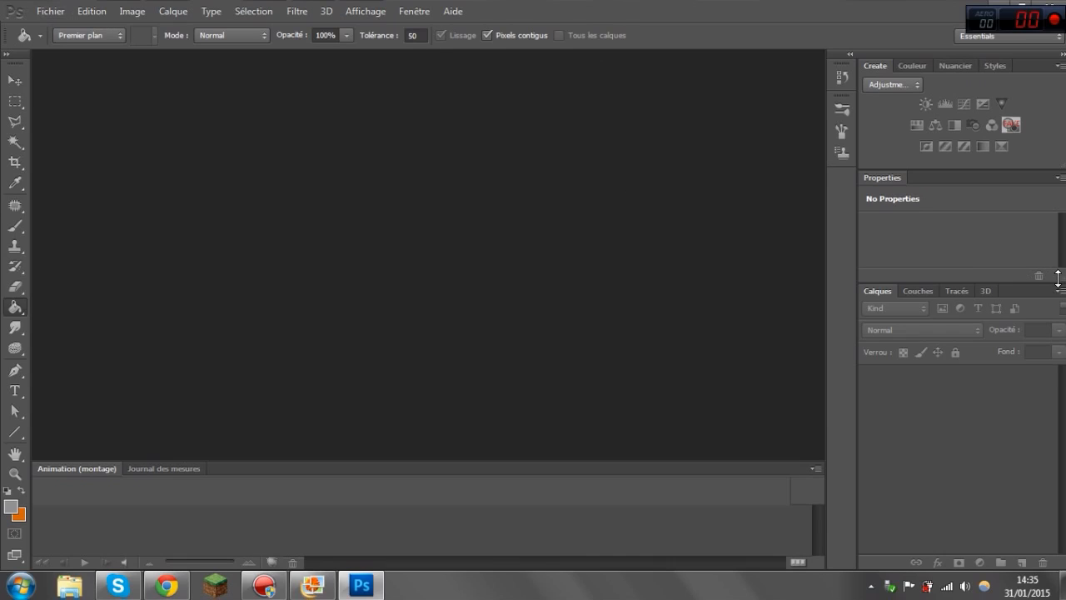
# In Photoshop, enlarge the Properties area and open img tuto.png from the Bureau folder.
pyautogui.moveTo(1058, 278); pyautogui.dragTo(1018, 434)
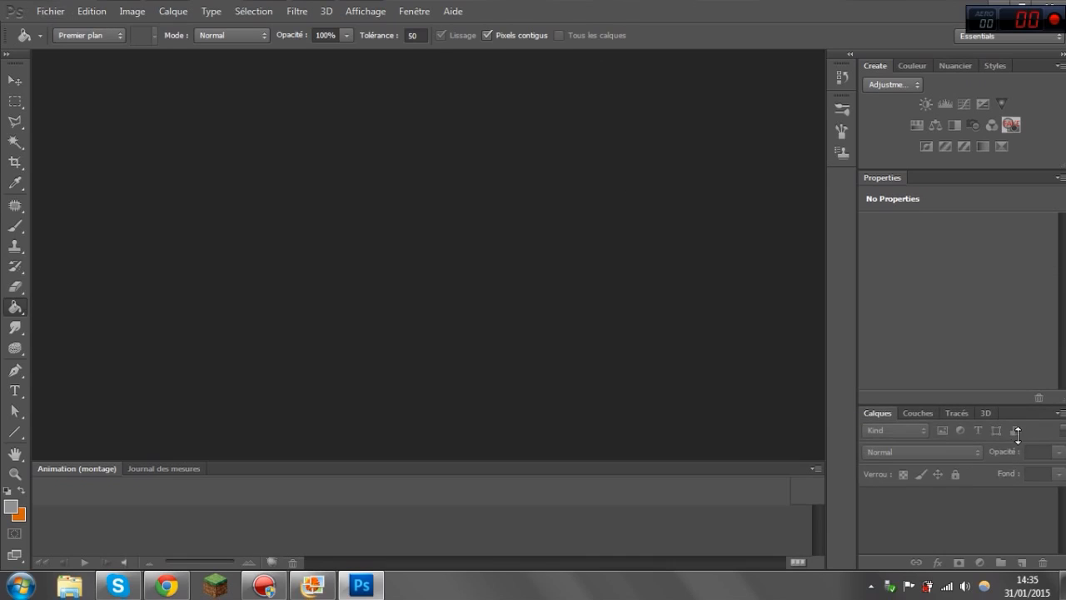
pyautogui.click(49, 11)
pyautogui.click(66, 46)
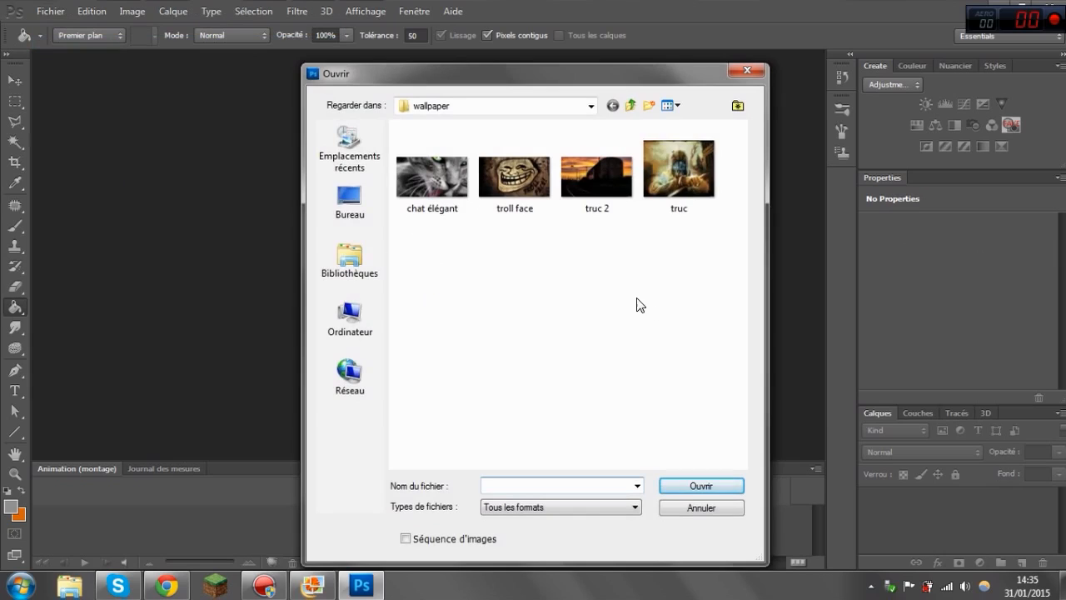
pyautogui.click(334, 220)
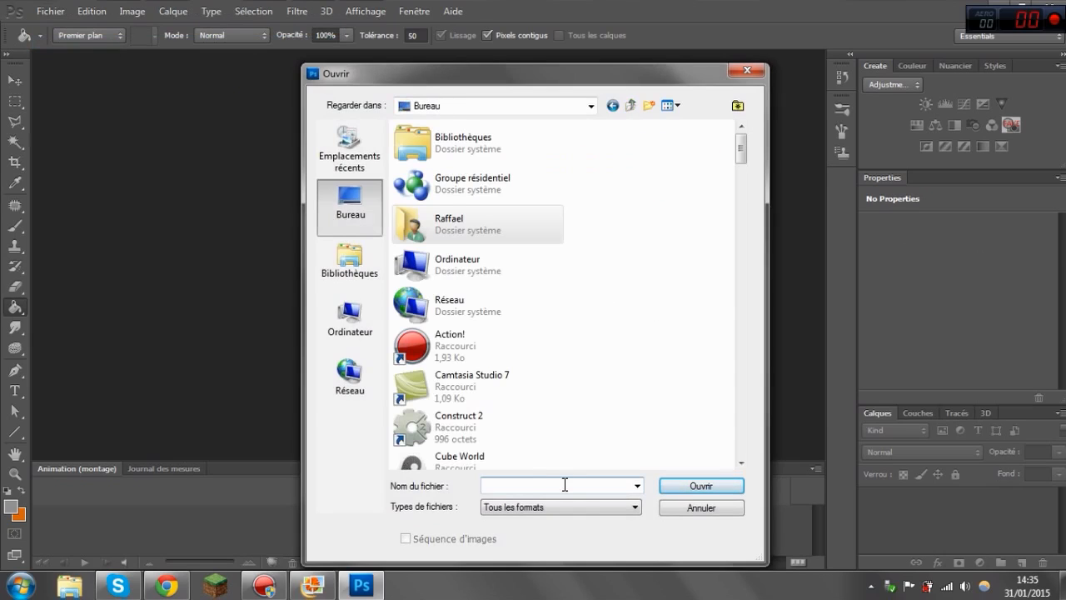
pyautogui.write('img')
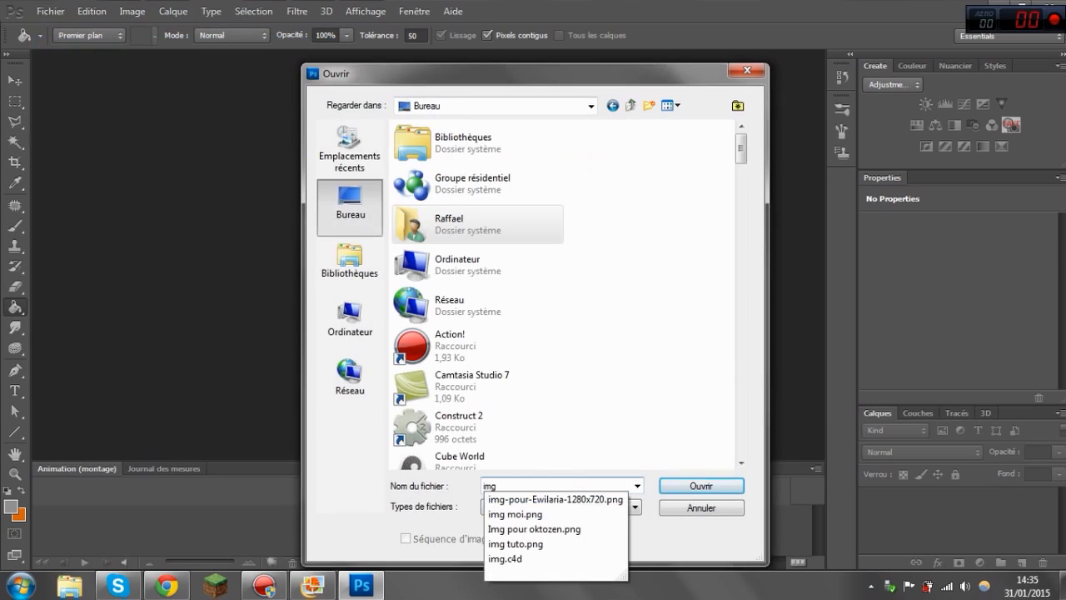
pyautogui.click(551, 530)
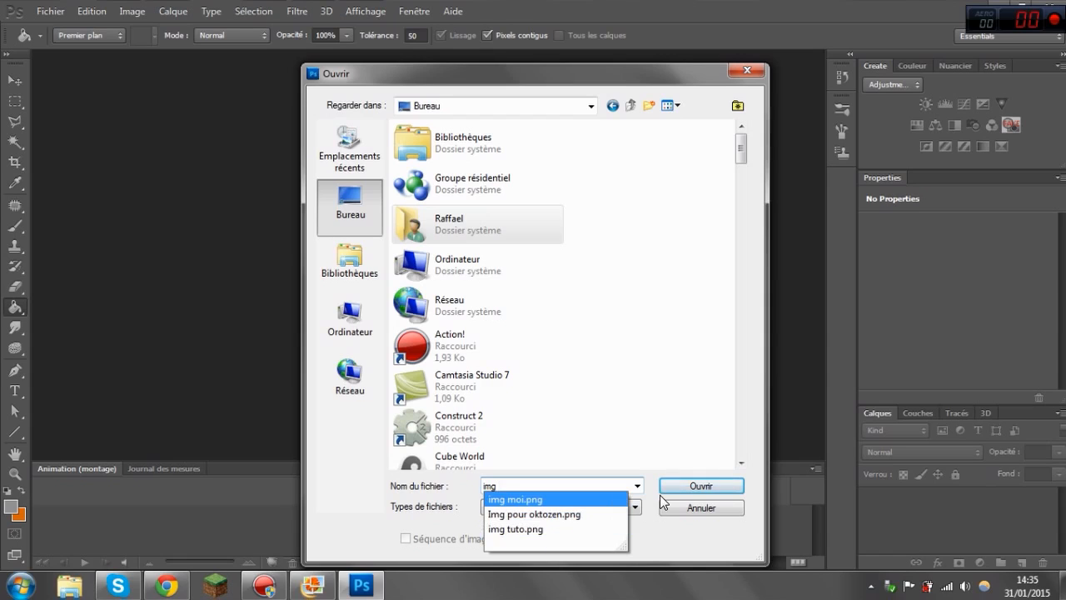
pyautogui.click(672, 486)
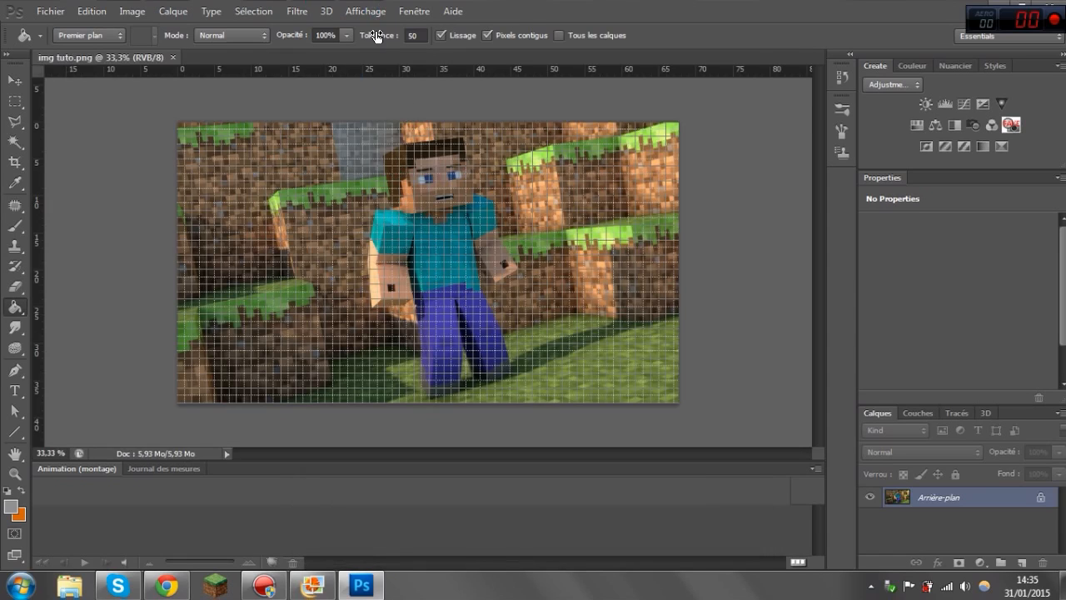
pyautogui.click(366, 11)
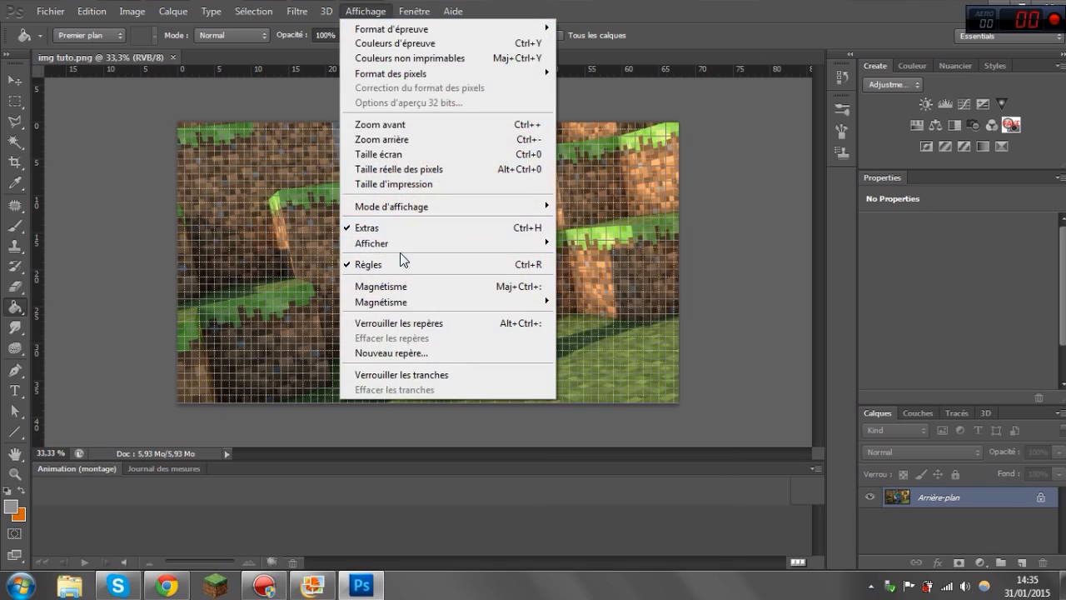
pyautogui.click(400, 265)
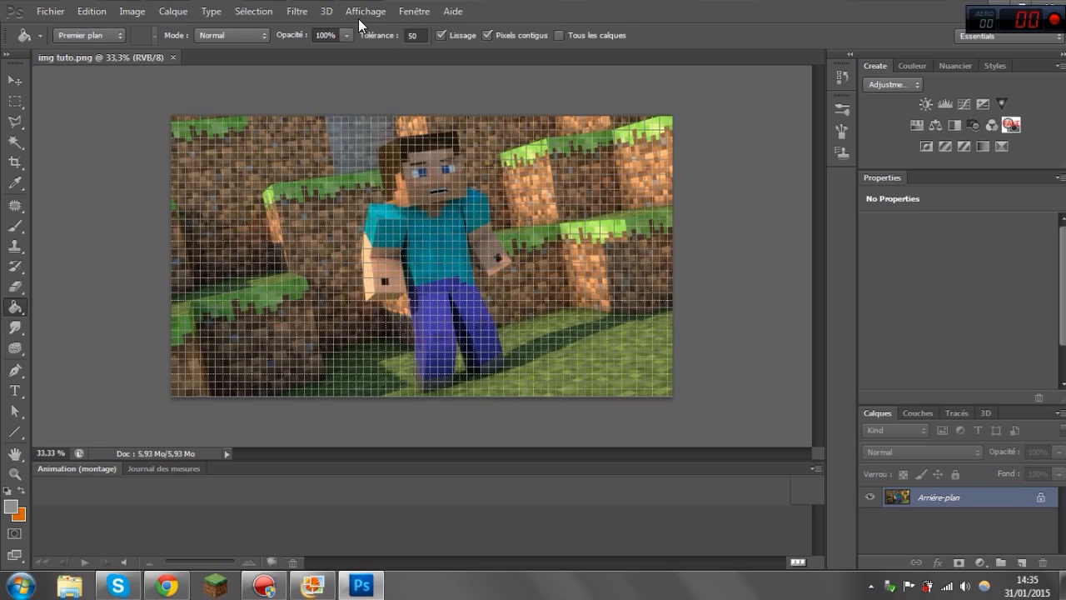
pyautogui.click(362, 13)
pyautogui.click(370, 259)
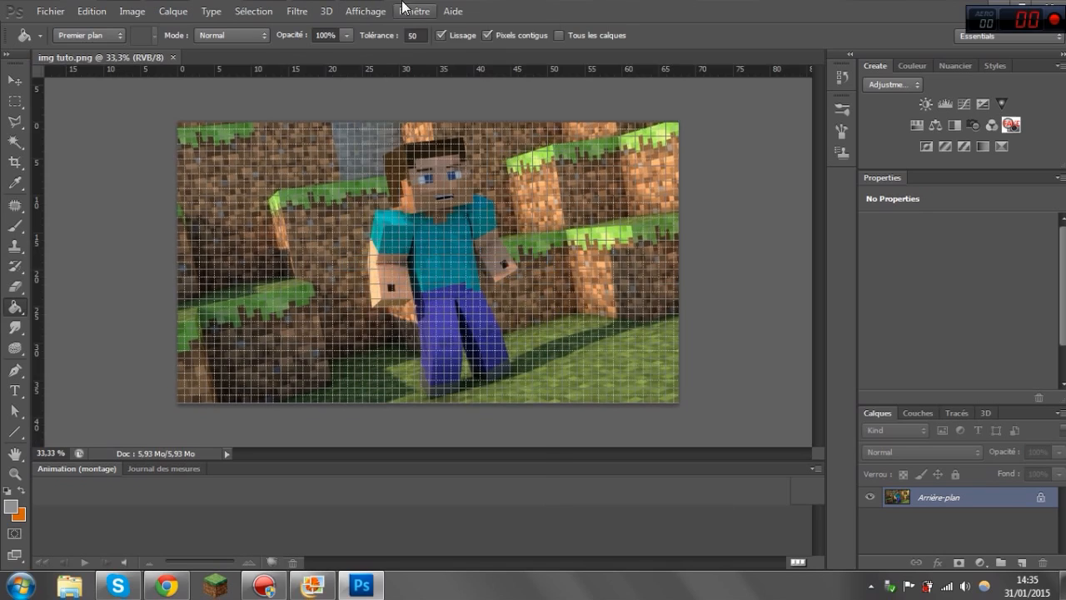
# Hide the grid (Grille) that covers the image.
pyautogui.click(404, 8)
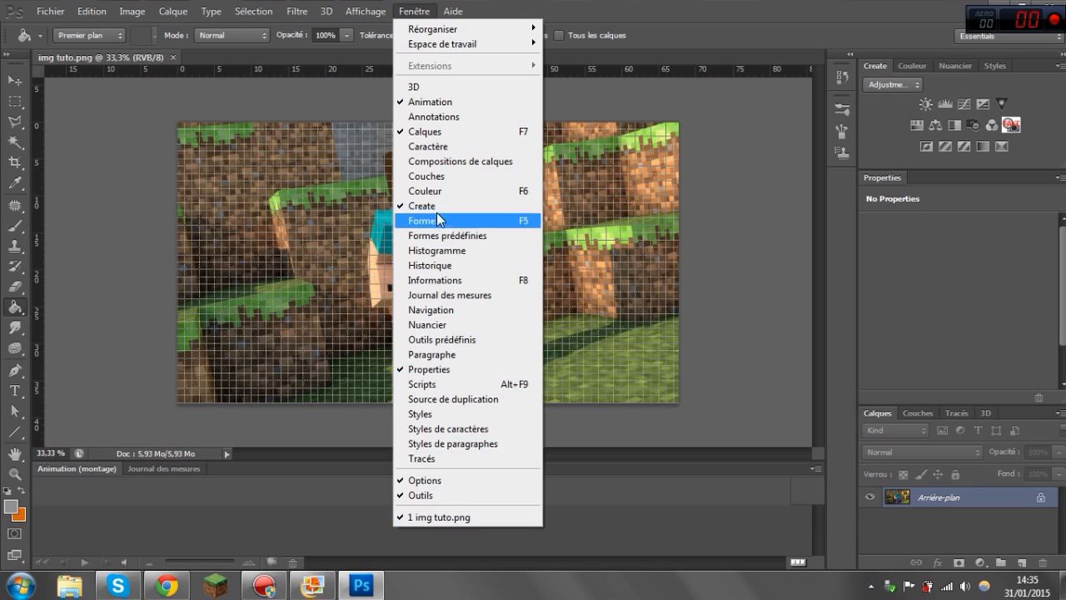
pyautogui.moveTo(371, 14)
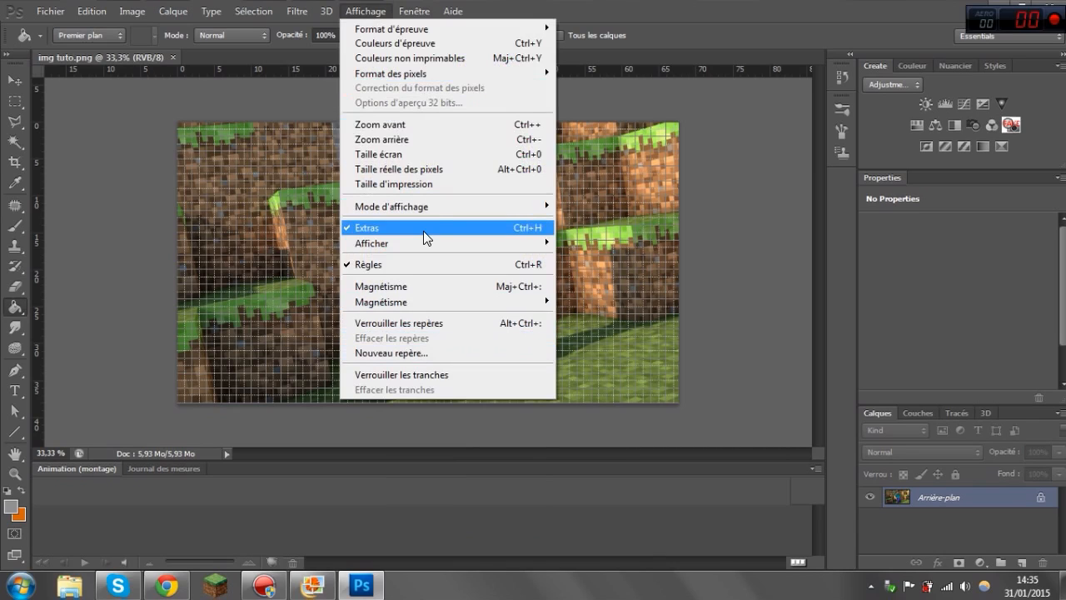
pyautogui.moveTo(438, 207)
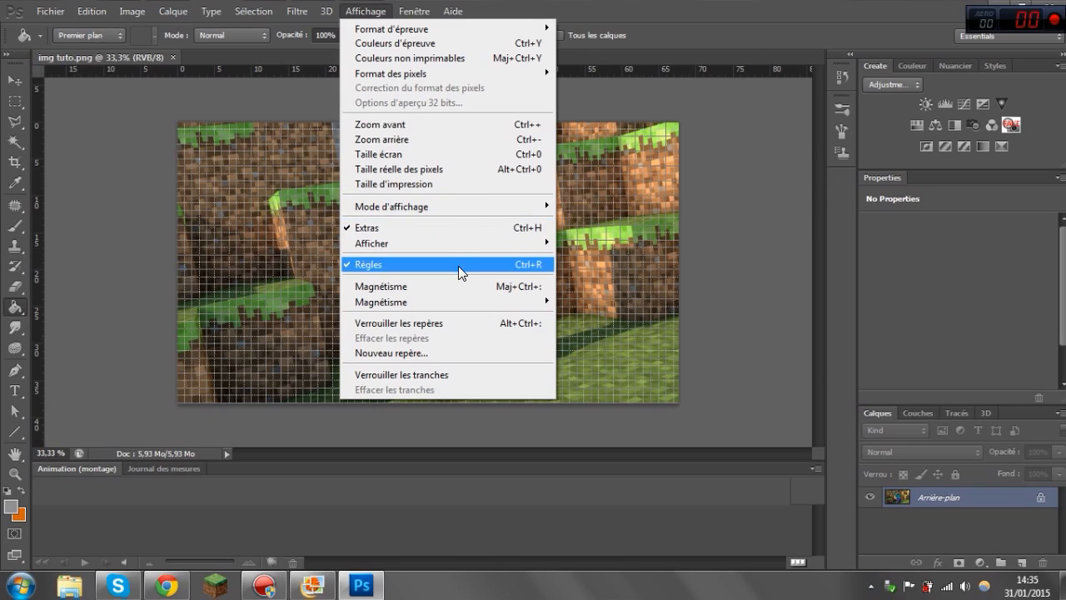
pyautogui.moveTo(464, 240)
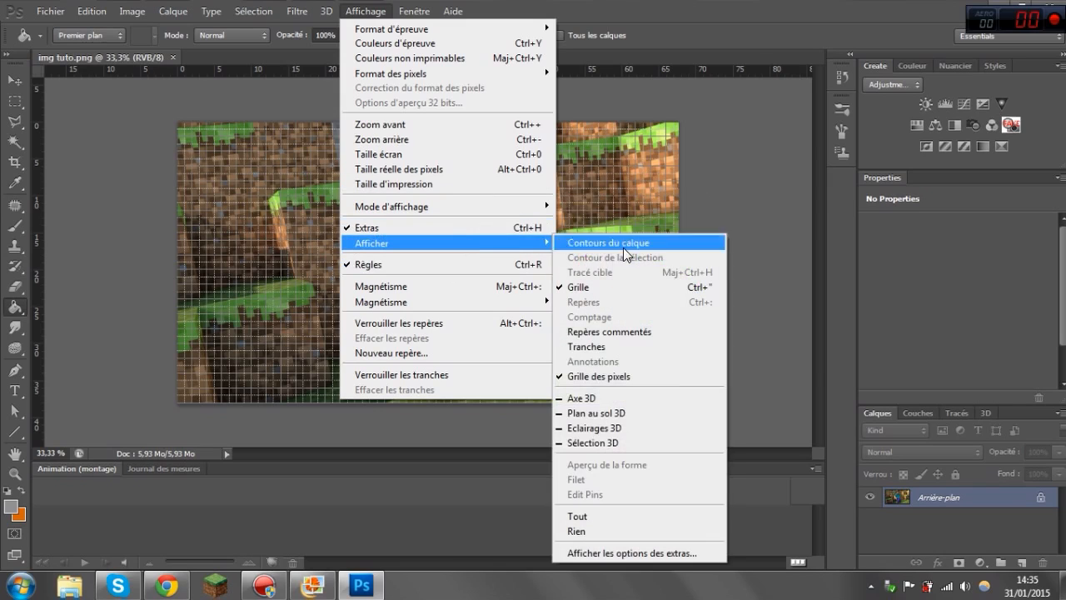
pyautogui.click(638, 285)
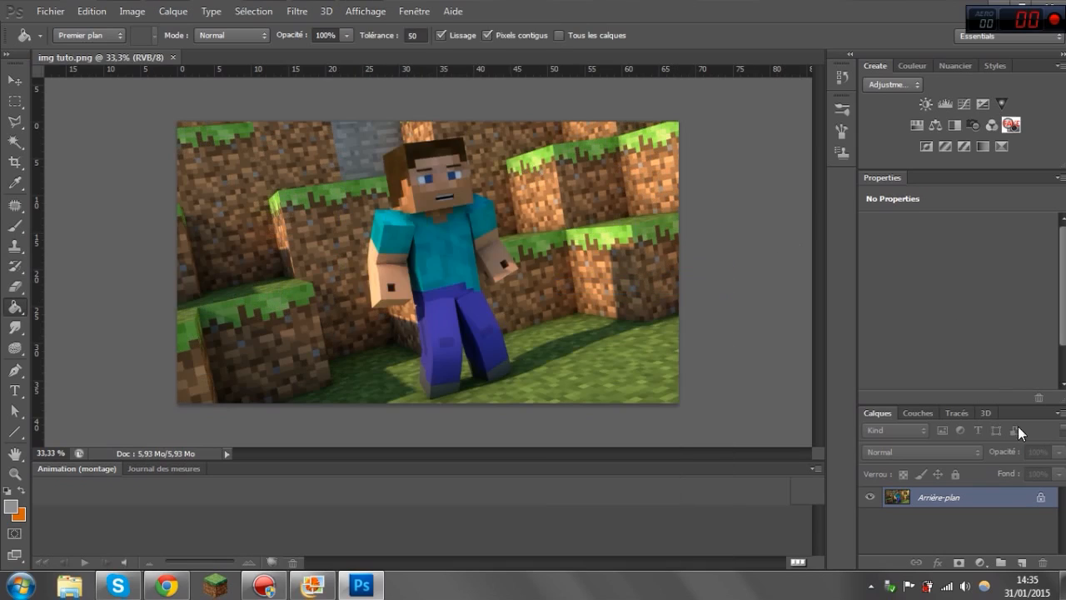
# Add a Curves adjustment layer and raise the highlights with a curve point at input 190, output 201.
pyautogui.click(964, 103)
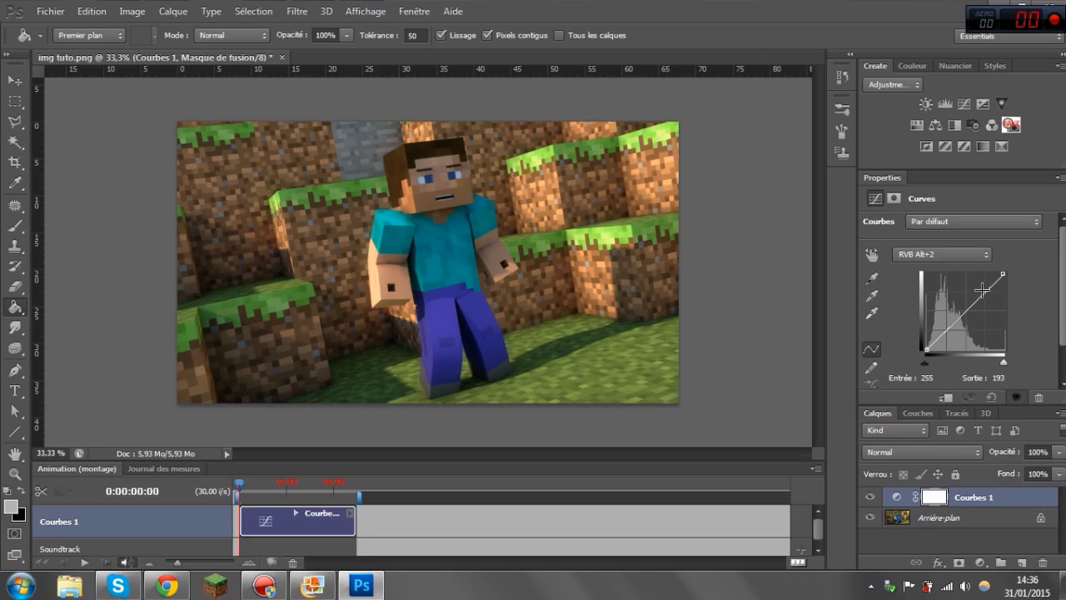
pyautogui.click(982, 289)
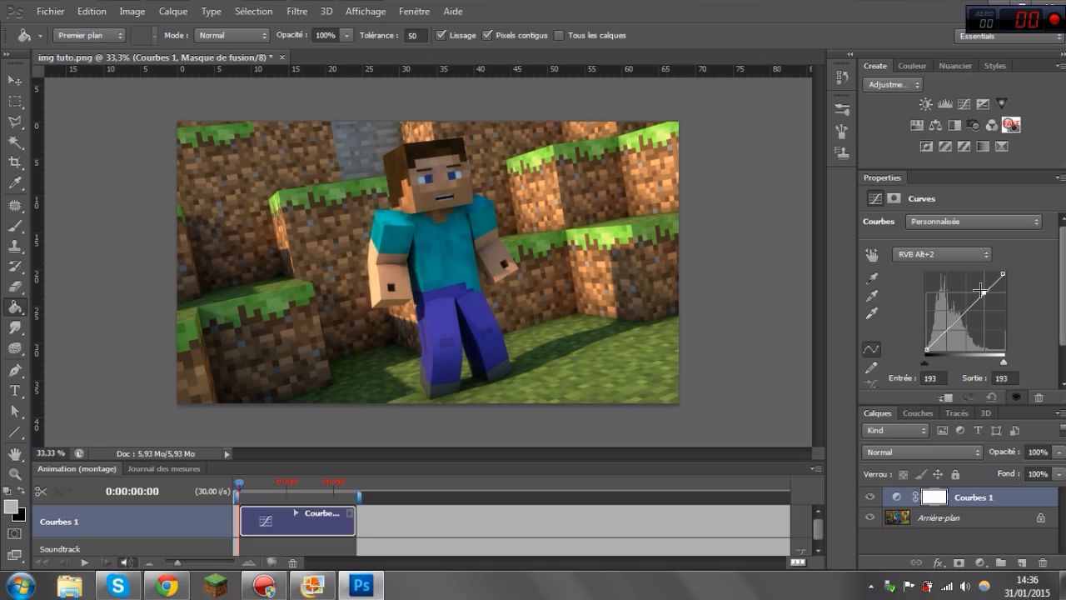
pyautogui.moveTo(982, 289); pyautogui.dragTo(981, 288)
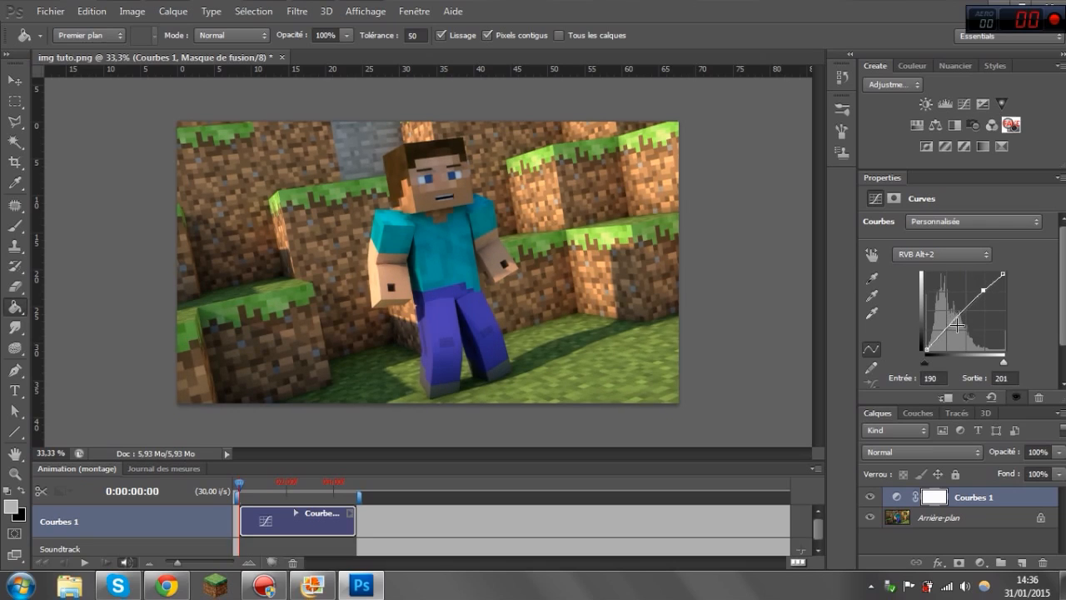
# Darken the shadows with a curve point at input 36, output 31, and compare the image with and without the Curves layer.
pyautogui.click(931, 337)
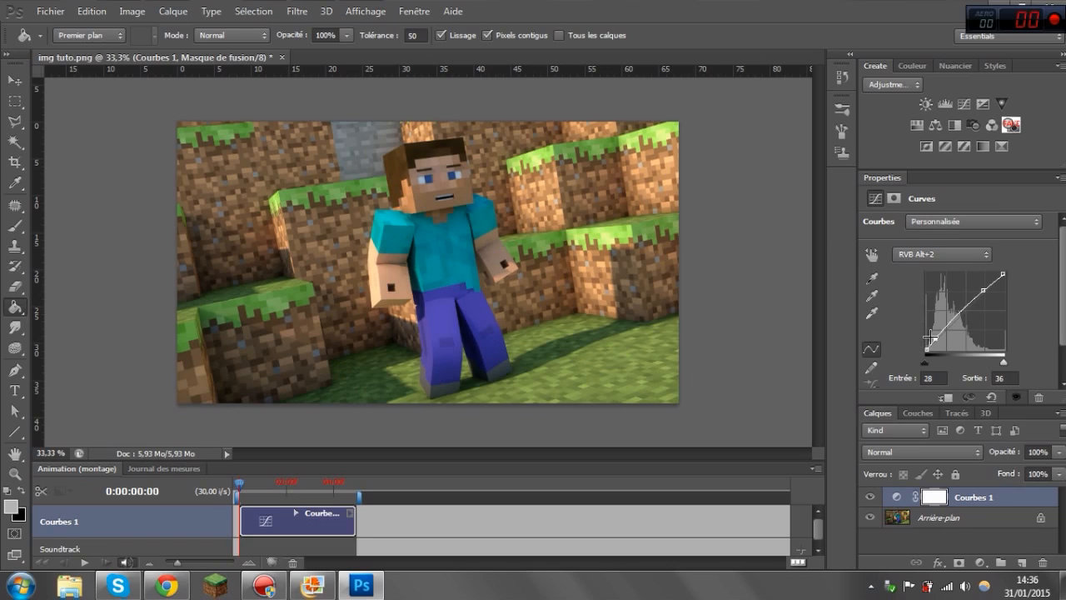
pyautogui.moveTo(931, 337); pyautogui.dragTo(936, 339)
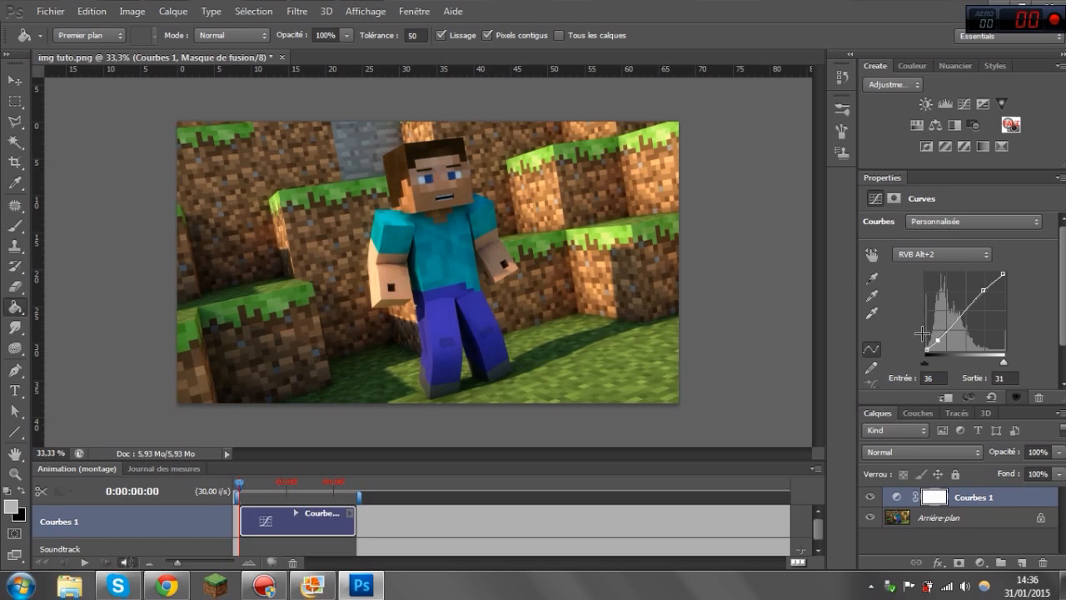
pyautogui.click(868, 498)
pyautogui.click(867, 498)
pyautogui.click(868, 498)
pyautogui.click(868, 500)
pyautogui.click(867, 498)
pyautogui.click(866, 500)
pyautogui.click(867, 499)
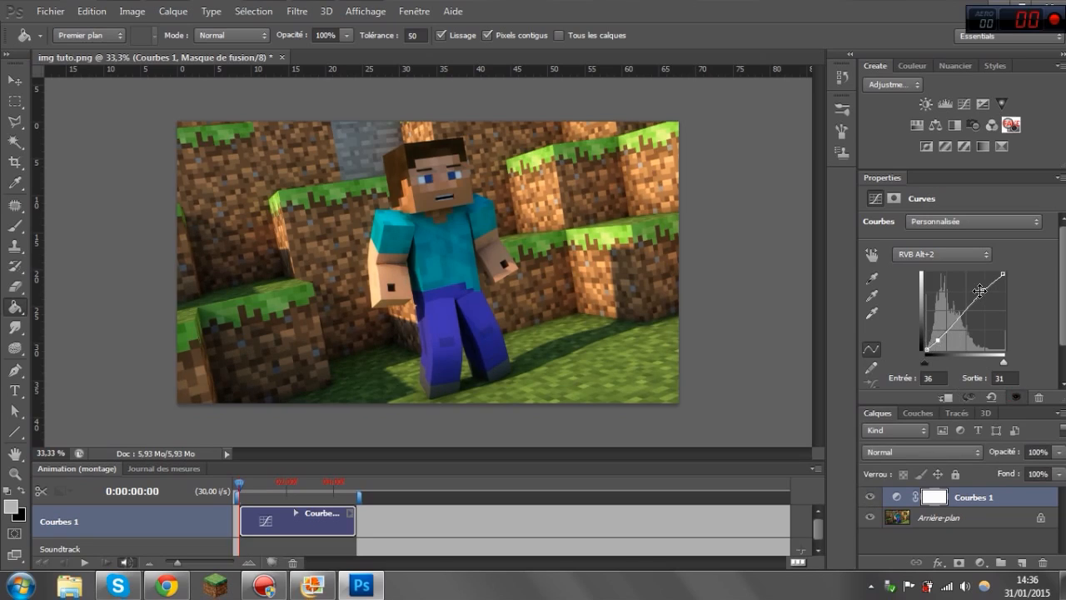
pyautogui.moveTo(979, 289); pyautogui.dragTo(983, 290)
# Add a Hue/Saturation adjustment layer, set its saturation to +10, and compare the image with and without it.
pyautogui.click(911, 536)
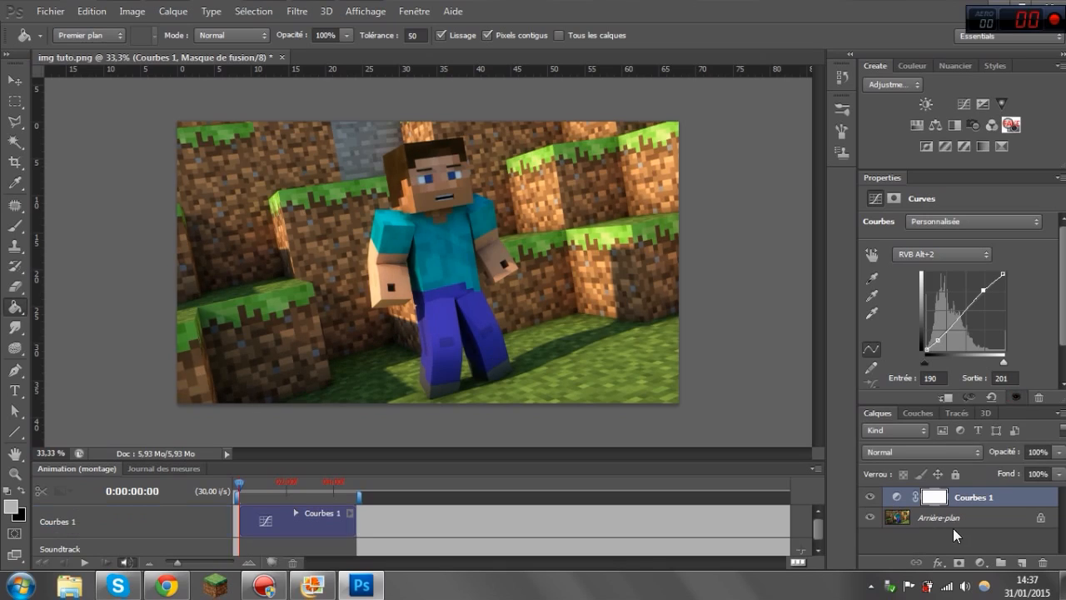
pyautogui.click(916, 121)
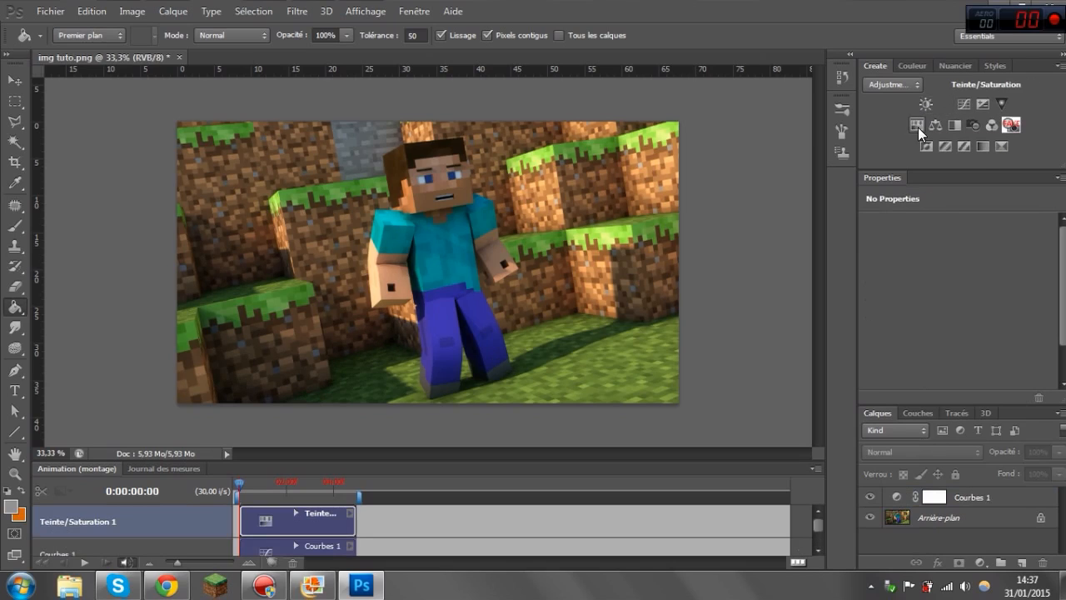
pyautogui.moveTo(954, 323); pyautogui.dragTo(955, 323)
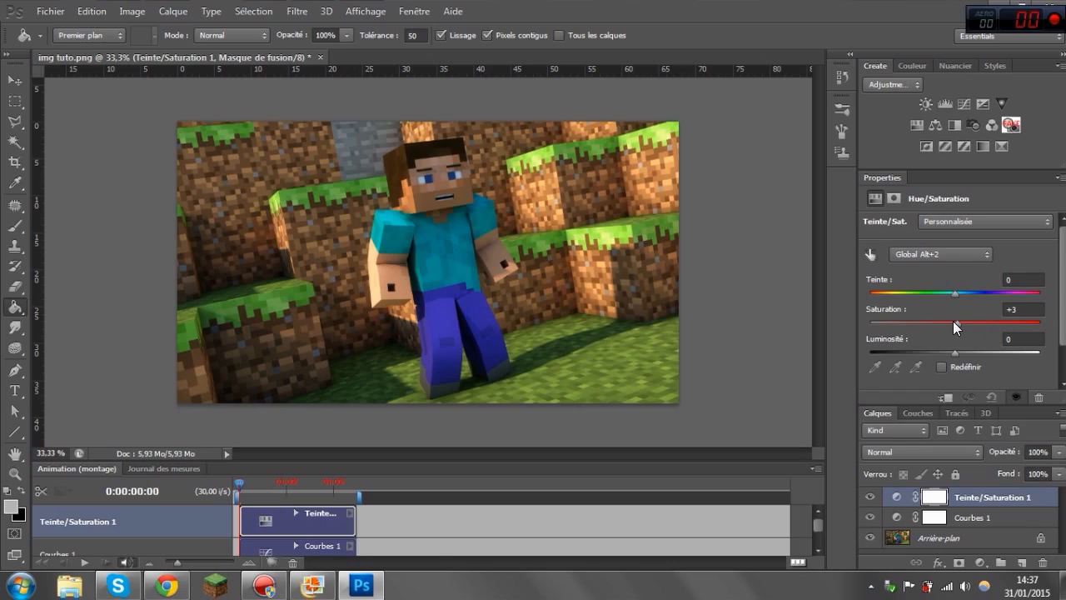
pyautogui.moveTo(964, 329); pyautogui.dragTo(961, 329)
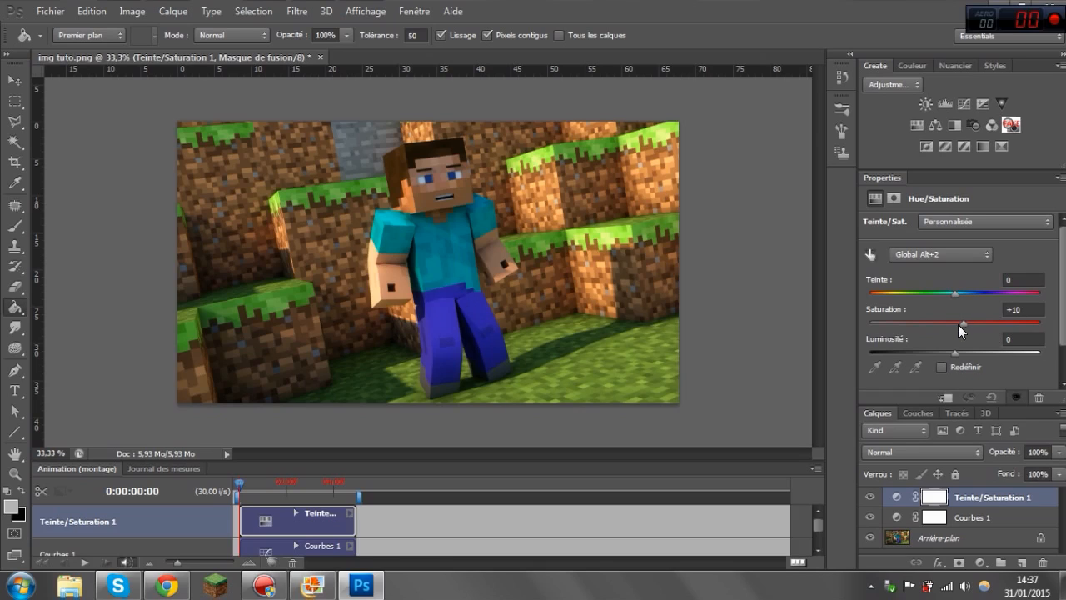
pyautogui.click(869, 498)
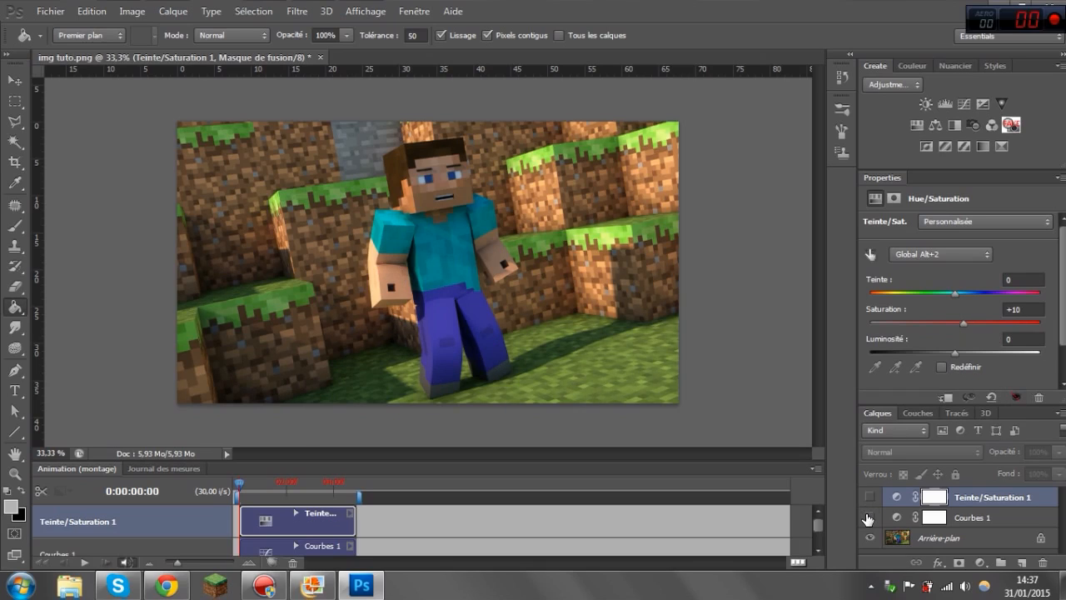
pyautogui.click(869, 497)
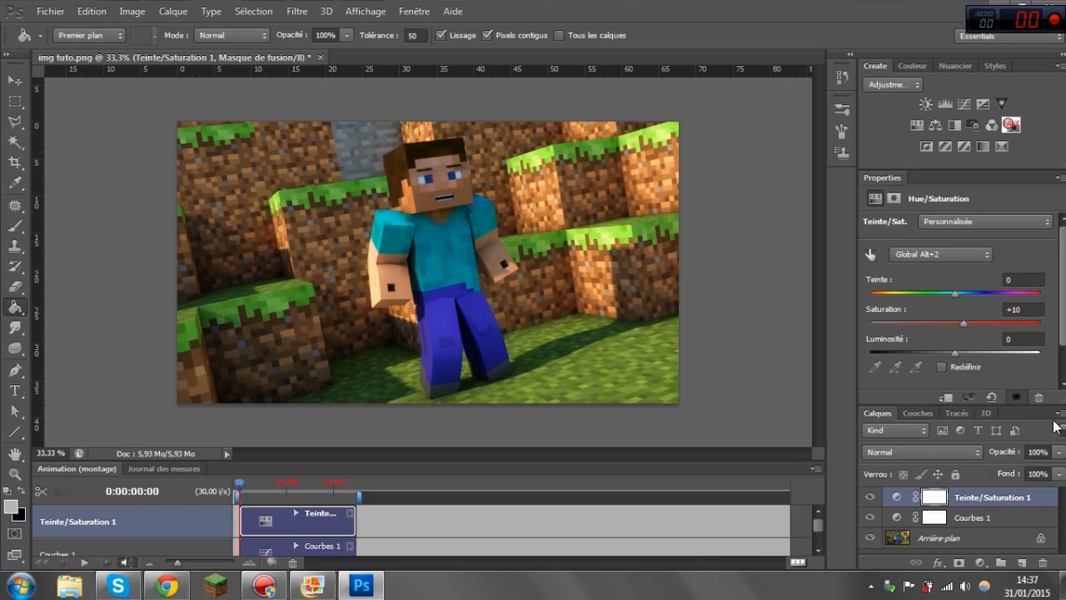
# Add a Brightness/Contrast adjustment layer with contrast 6 and compare the image with and without the adjustment layers.
pyautogui.click(925, 103)
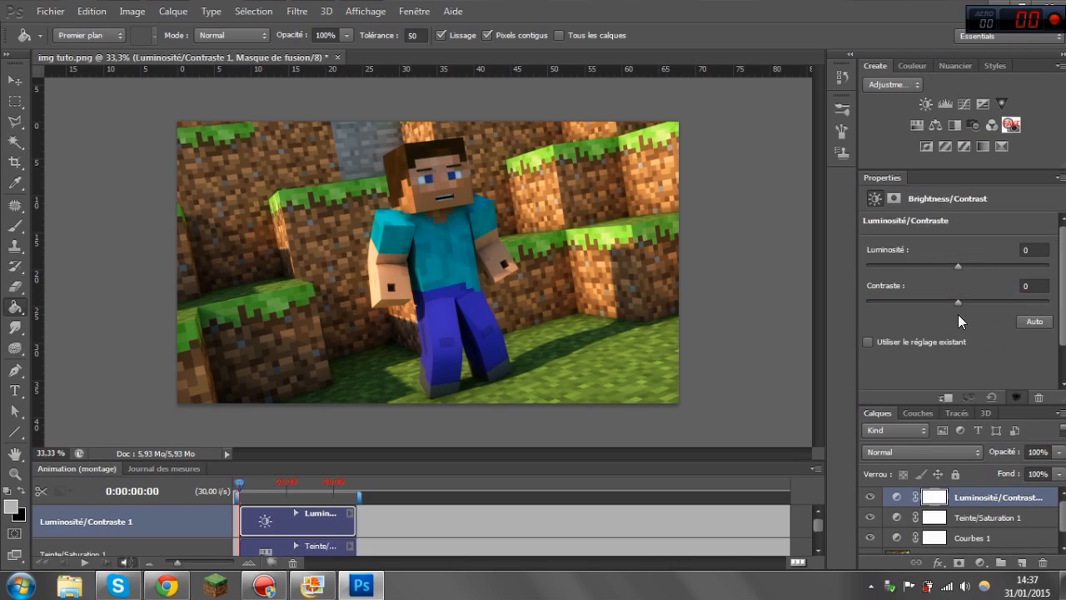
pyautogui.moveTo(956, 302); pyautogui.dragTo(1030, 333)
pyautogui.moveTo(869, 496); pyautogui.dragTo(870, 543)
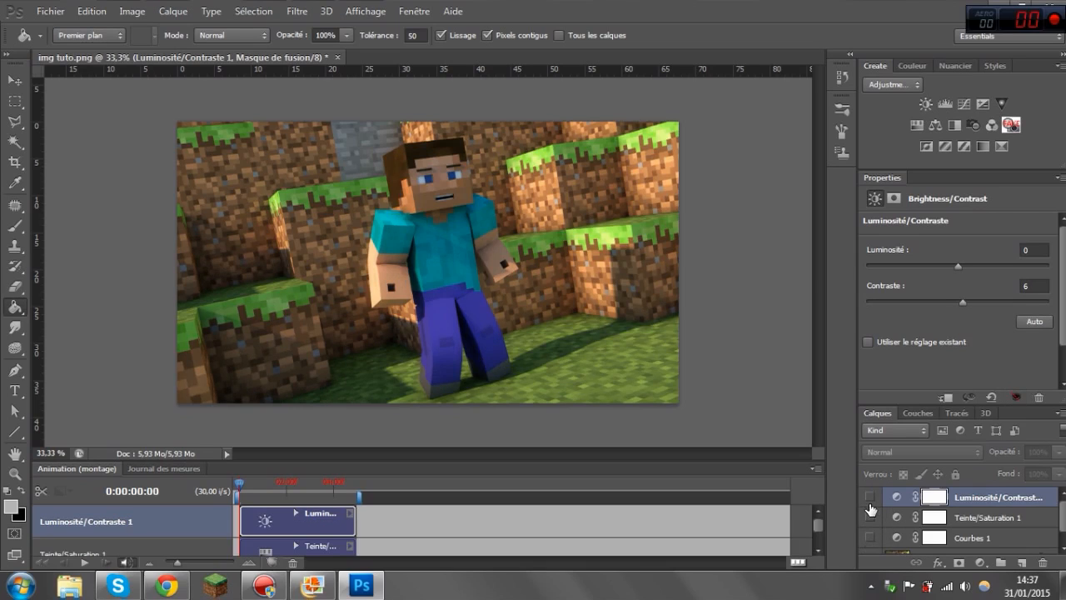
pyautogui.click(870, 497)
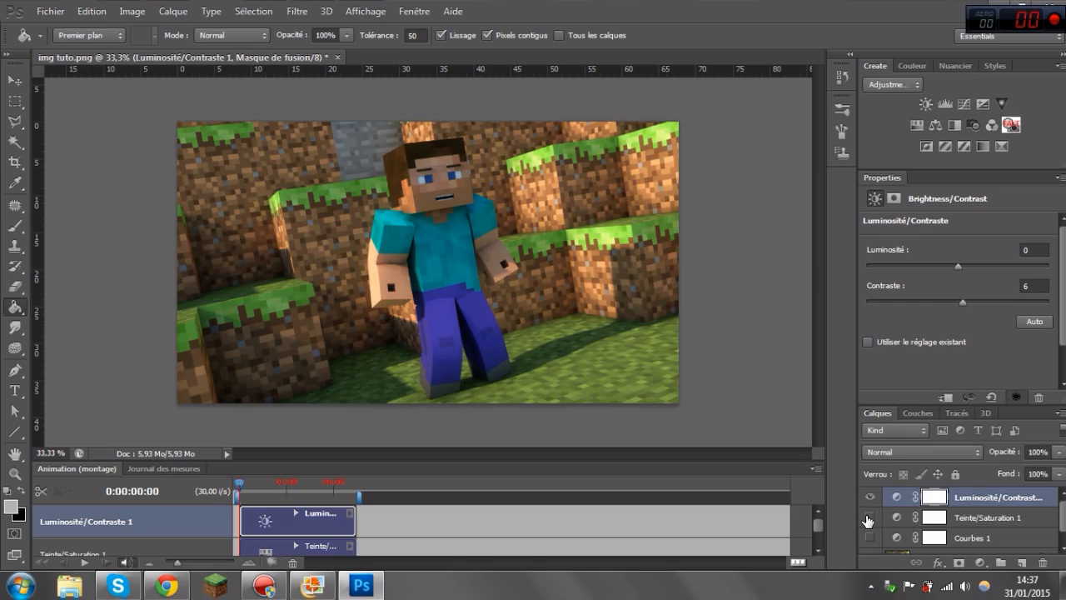
pyautogui.click(870, 518)
pyautogui.click(870, 538)
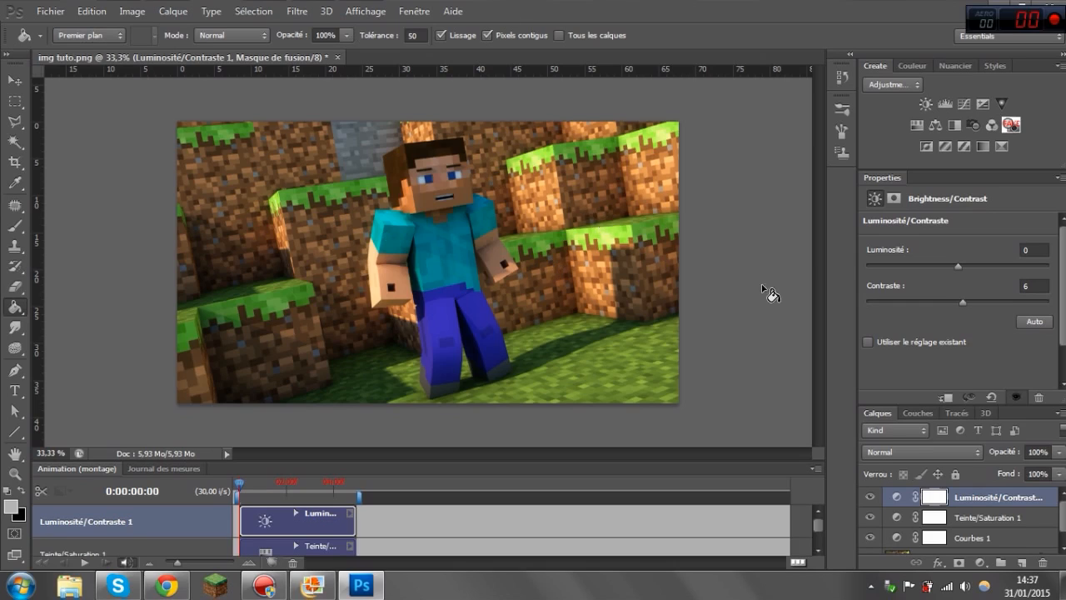
pyautogui.click(869, 498)
pyautogui.click(868, 497)
pyautogui.click(868, 498)
pyautogui.click(868, 498)
# Export the image for the web as a 1920 x 1080 PNG-24 named img-tuto photoshoper in the Bureau folder.
pyautogui.click(48, 11)
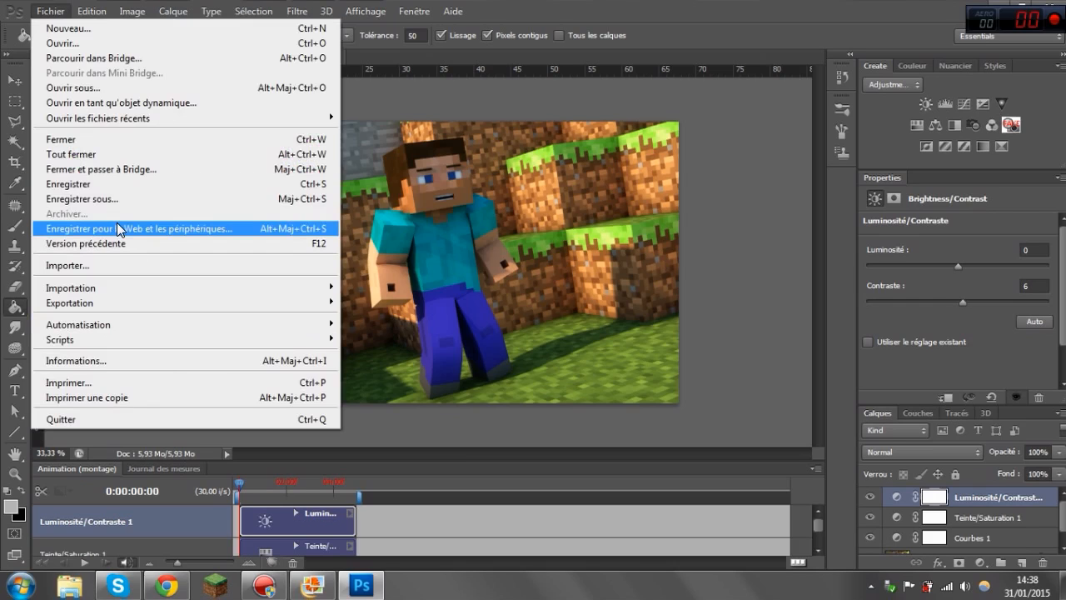
pyautogui.click(117, 224)
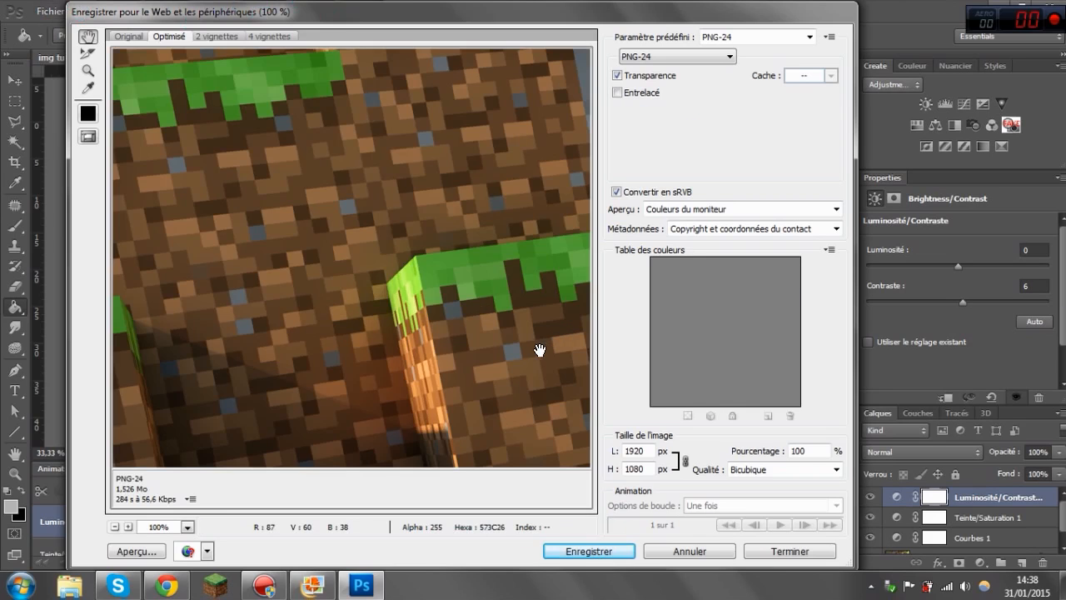
pyautogui.moveTo(537, 348); pyautogui.dragTo(143, 374)
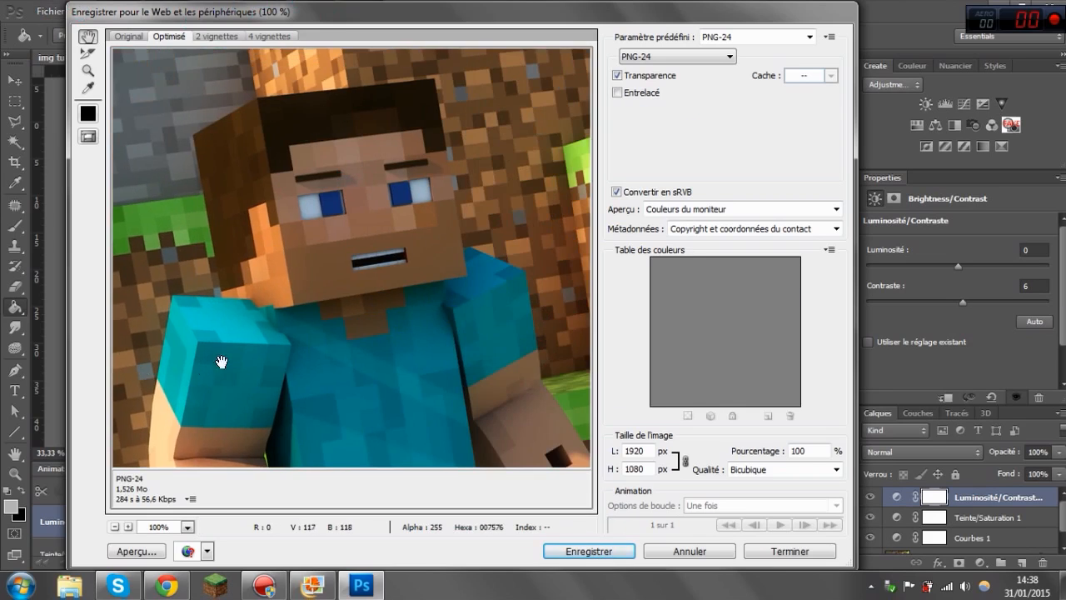
pyautogui.click(598, 548)
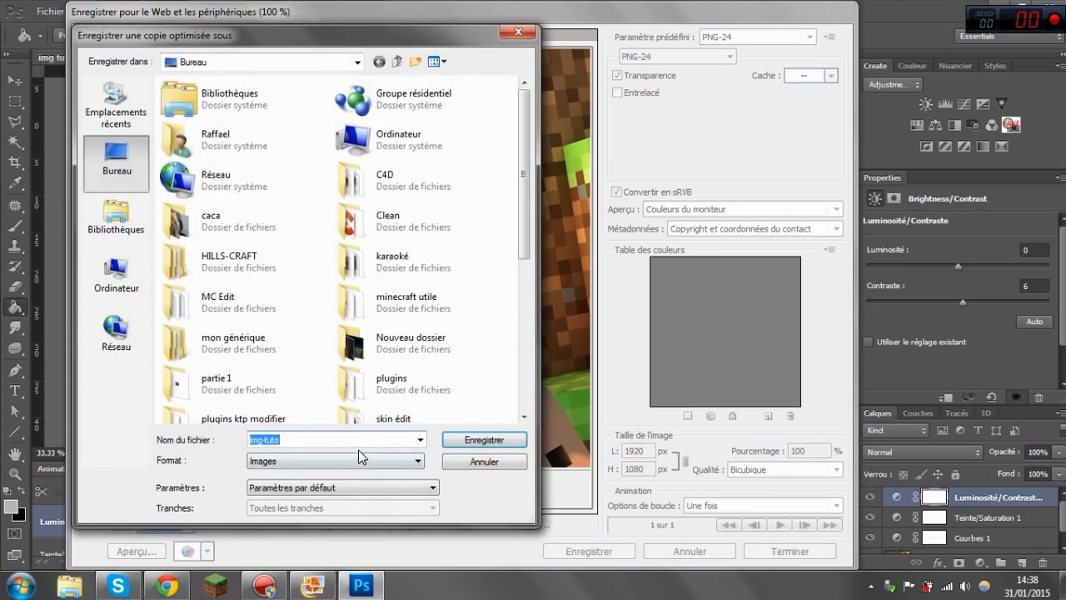
pyautogui.click(357, 439)
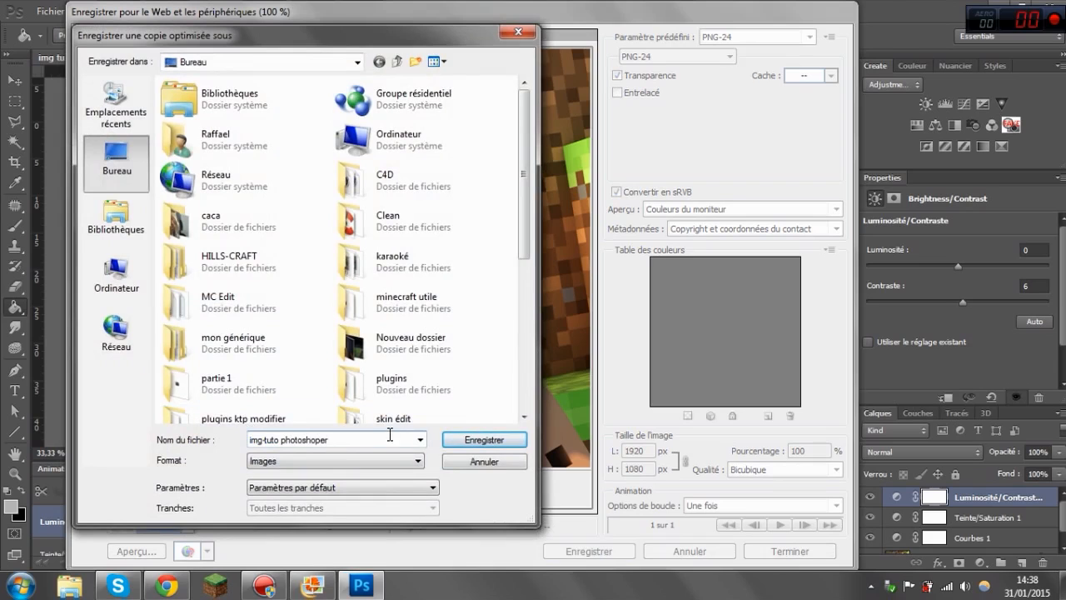
pyautogui.click(468, 443)
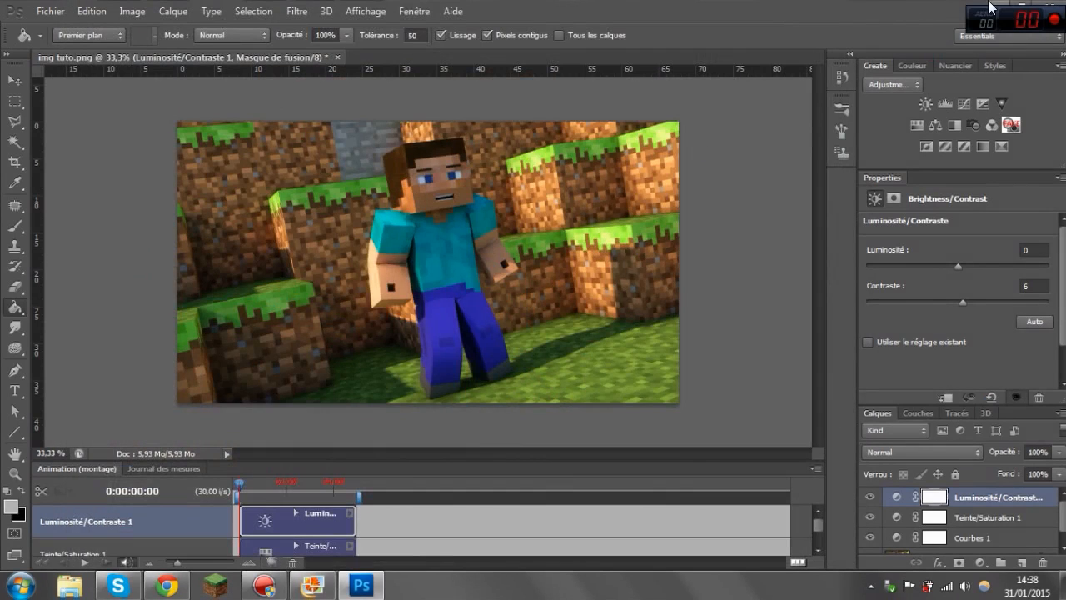
# Open img-tuto-photoshoper and img tuto from the desktop and place them side by side to compare the retouched and original pictures.
pyautogui.press('super+d')
pyautogui.doubleClick(416, 420)
pyautogui.moveTo(407, 6); pyautogui.dragTo(793, 18)
pyautogui.doubleClick(419, 349)
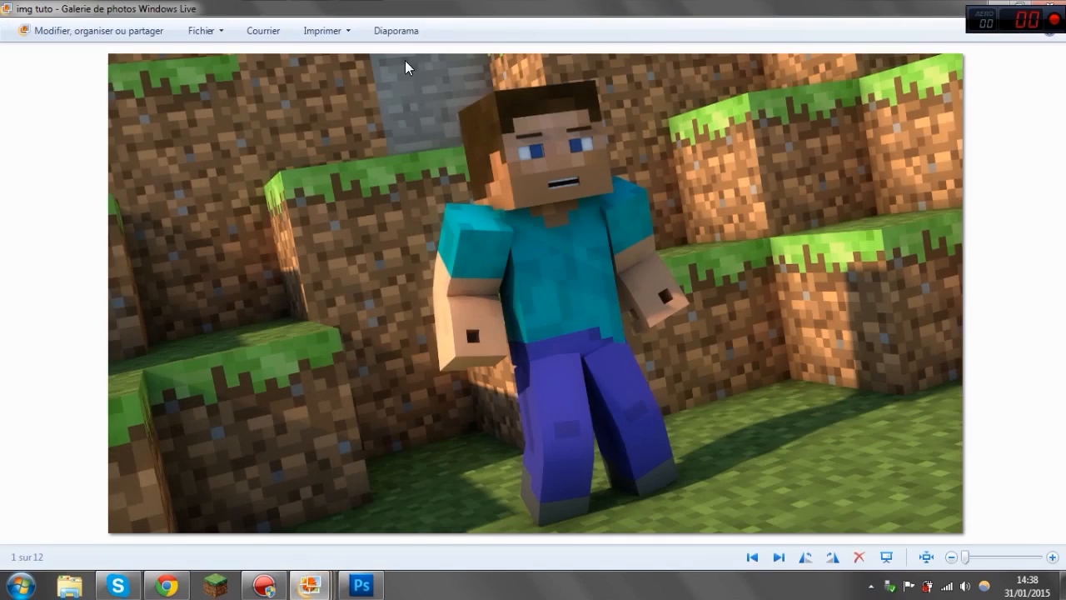
pyautogui.moveTo(456, 12); pyautogui.dragTo(258, 20)
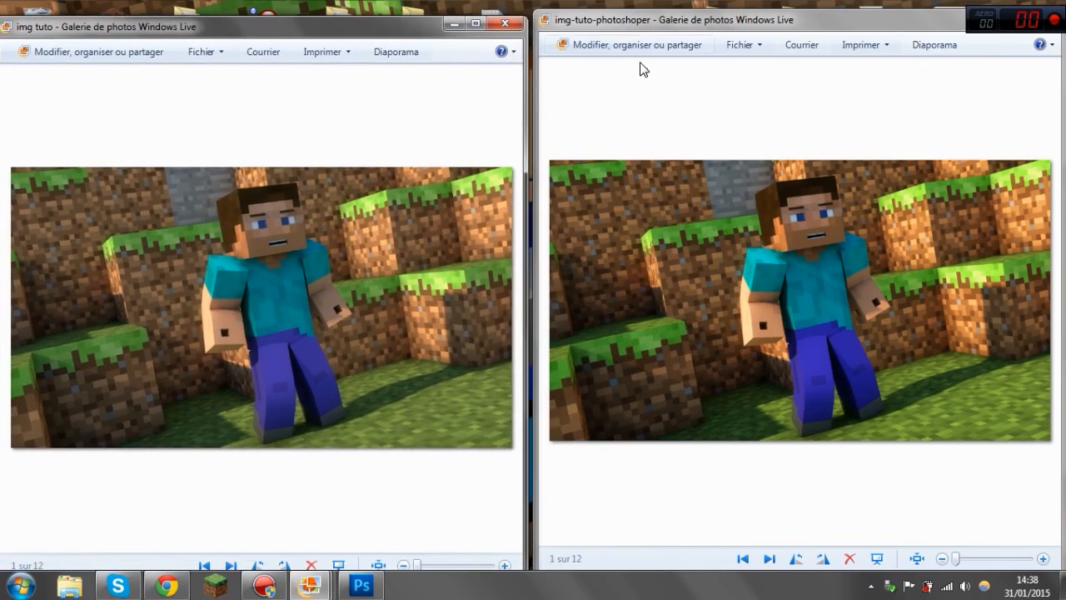
pyautogui.moveTo(701, 25); pyautogui.dragTo(694, 24)
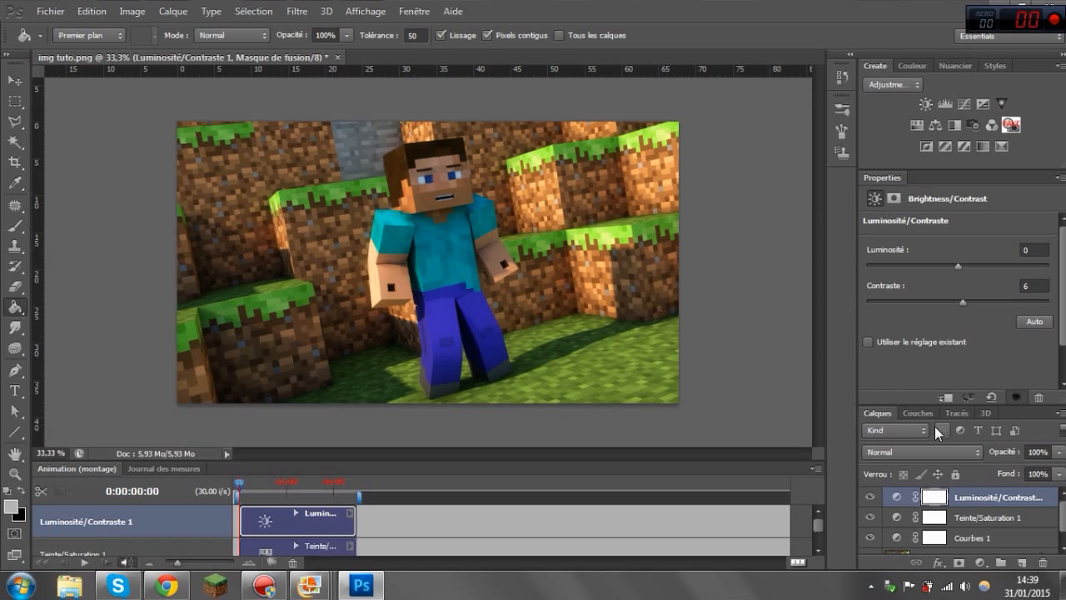
# In Photoshop, review the Hue/Saturation and Brightness/Contrast settings, and enlarge the layer list to select the Arrière-plan layer.
pyautogui.click(973, 518)
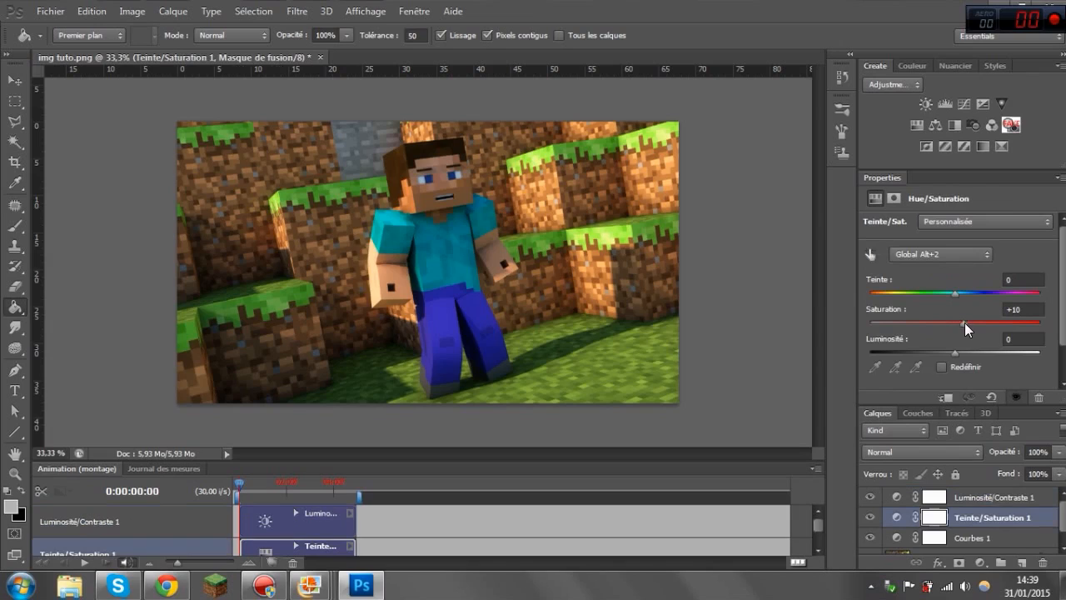
pyautogui.click(984, 500)
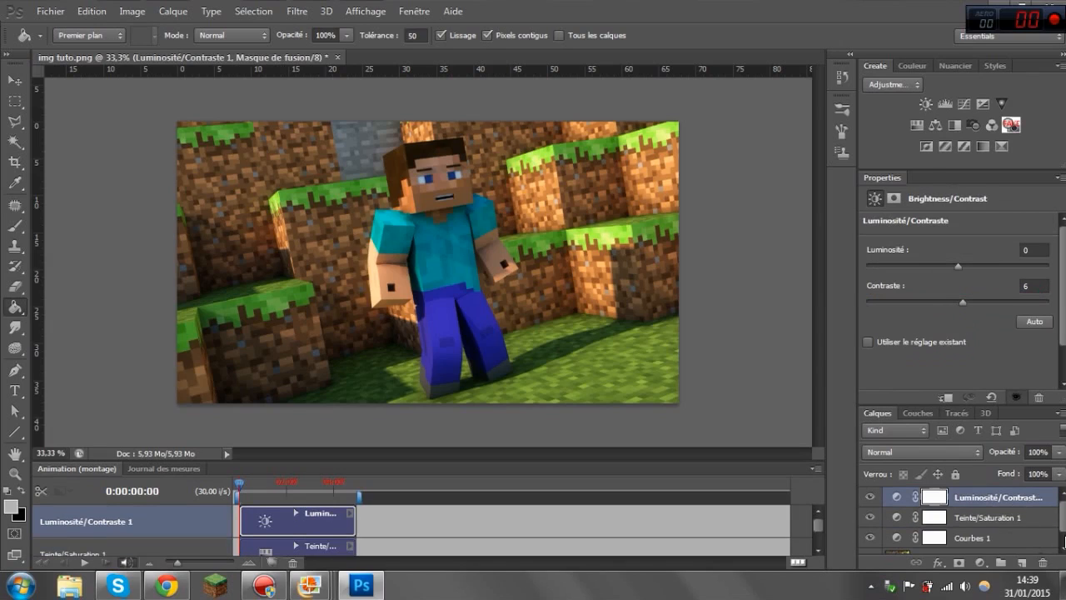
pyautogui.moveTo(1061, 397); pyautogui.dragTo(1056, 303)
pyautogui.click(962, 464)
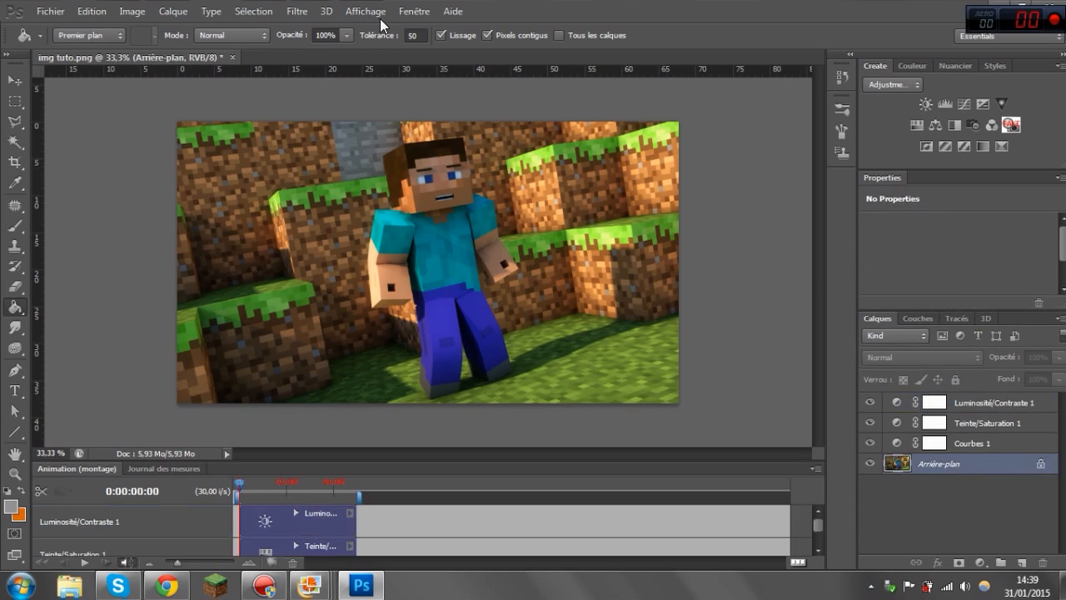
# Try the Contour lumineux filter on the Arrière-plan layer with Epaisseur 1, Luminosité 11 and Lissage 4, and undo it.
pyautogui.click(300, 11)
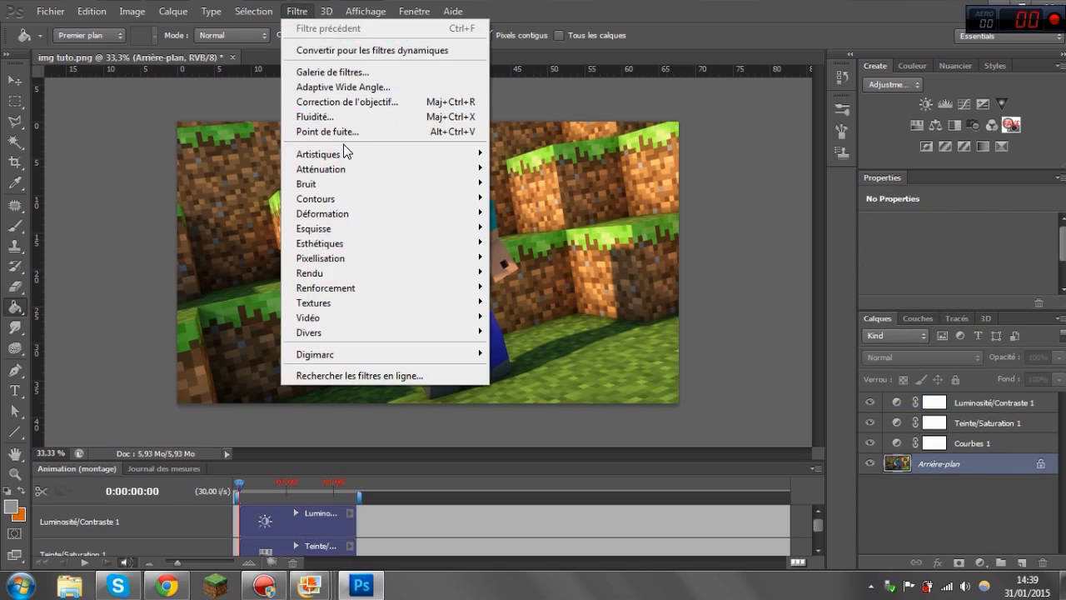
pyautogui.click(349, 73)
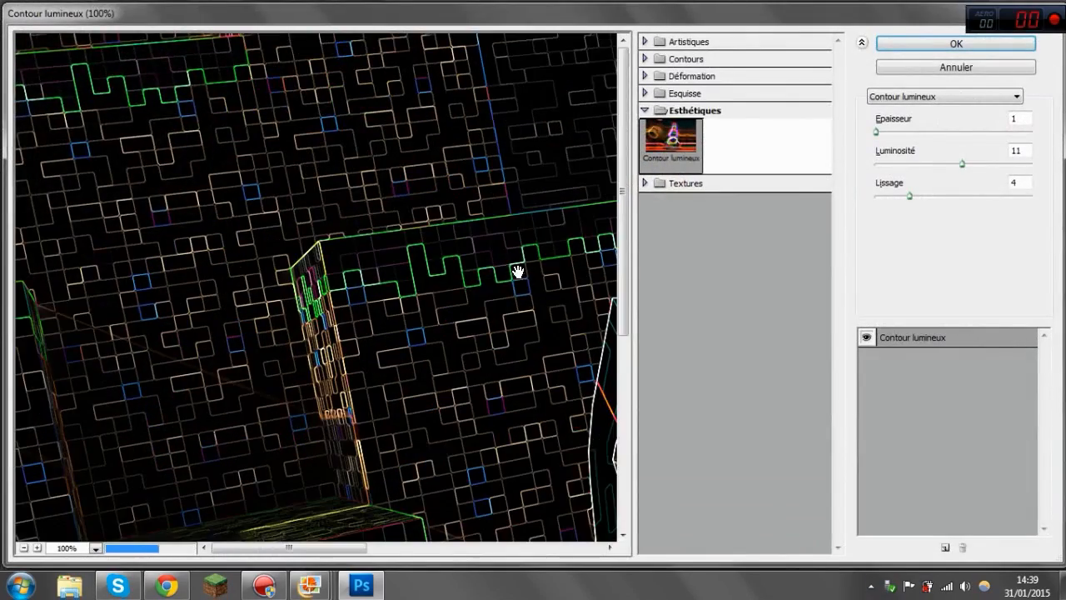
pyautogui.moveTo(517, 271); pyautogui.dragTo(313, 214)
pyautogui.moveTo(430, 406); pyautogui.dragTo(426, 174)
pyautogui.moveTo(455, 320); pyautogui.dragTo(455, 283)
pyautogui.moveTo(499, 155); pyautogui.dragTo(306, 393)
pyautogui.moveTo(439, 221); pyautogui.dragTo(415, 275)
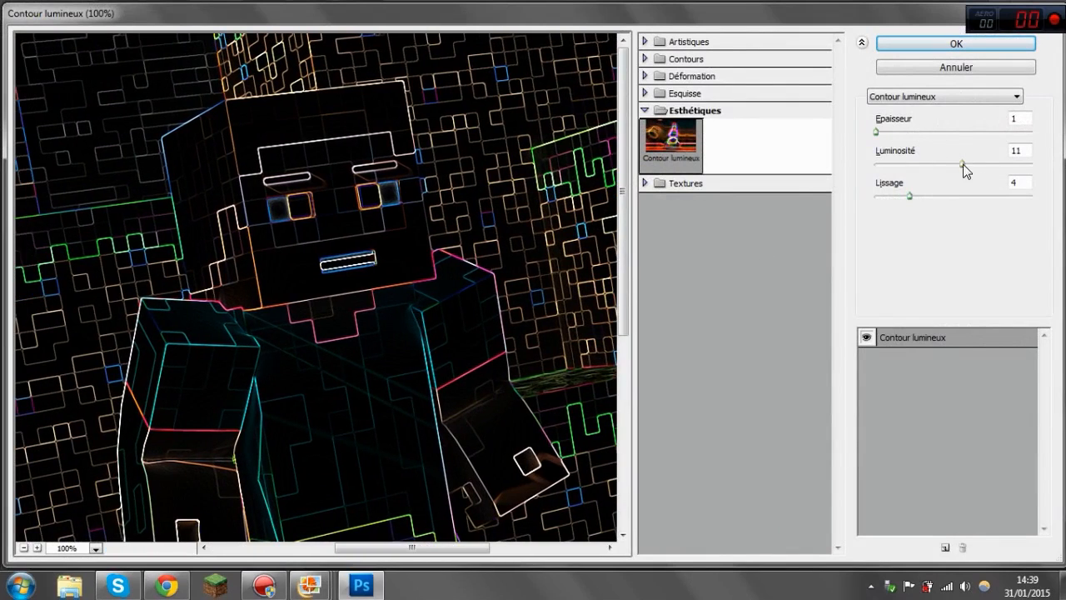
pyautogui.click(950, 44)
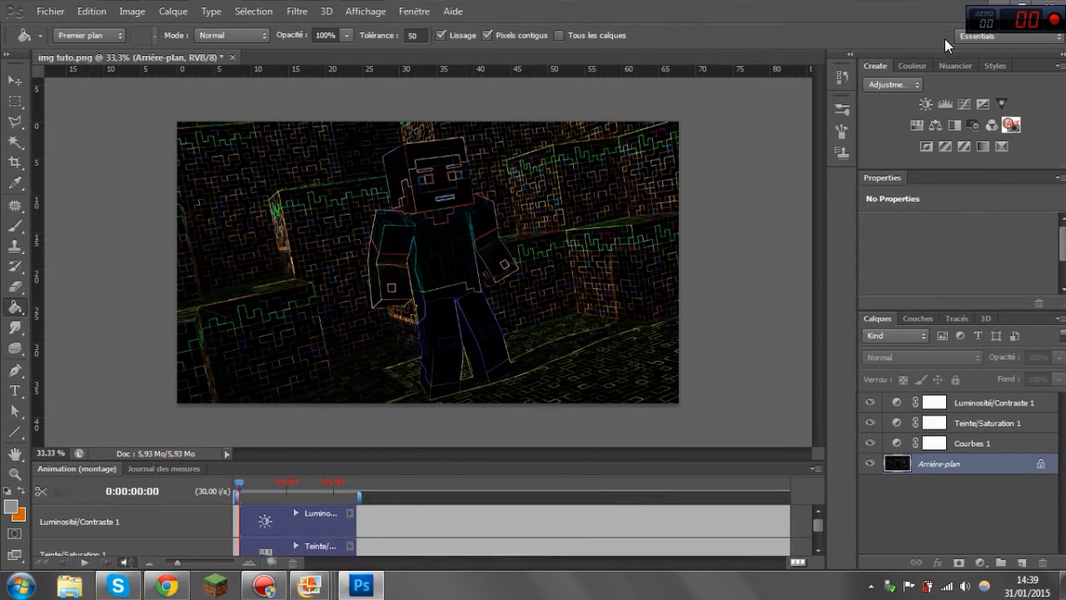
pyautogui.hotkey('ctrl', 'z')
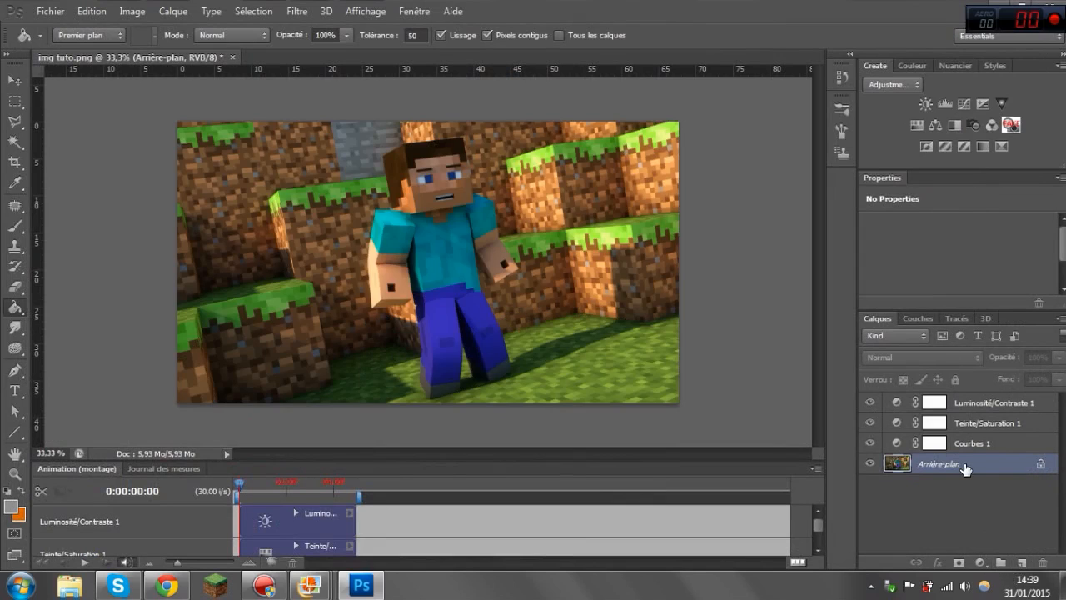
# Duplicate the Arrière-plan layer and reapply the last-used Contour lumineux filter to the copy.
pyautogui.hotkey('ctrl', 'j')
pyautogui.click(297, 11)
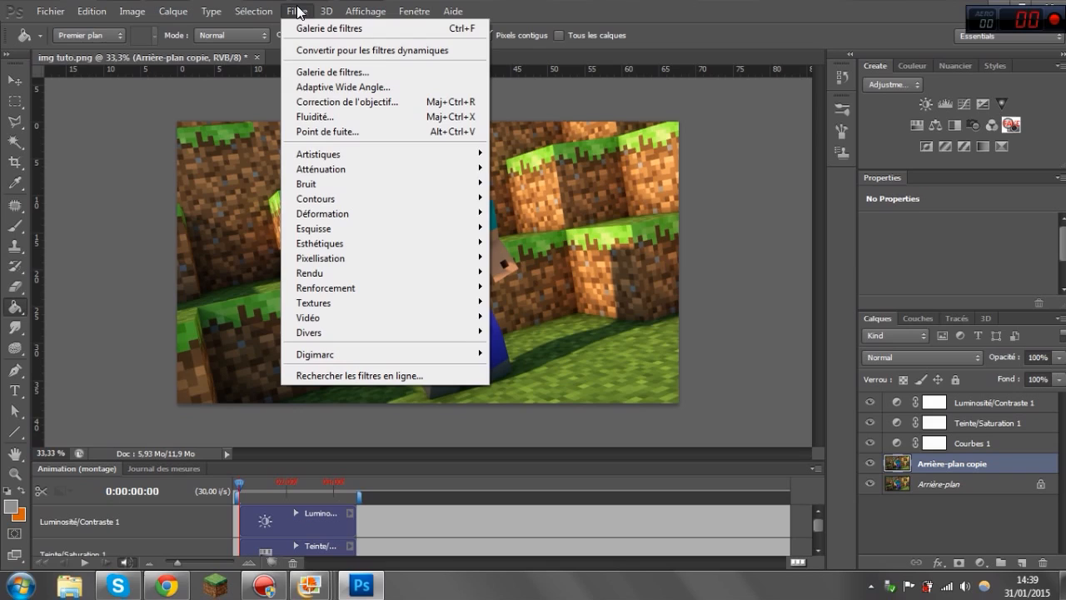
pyautogui.press('Escape')
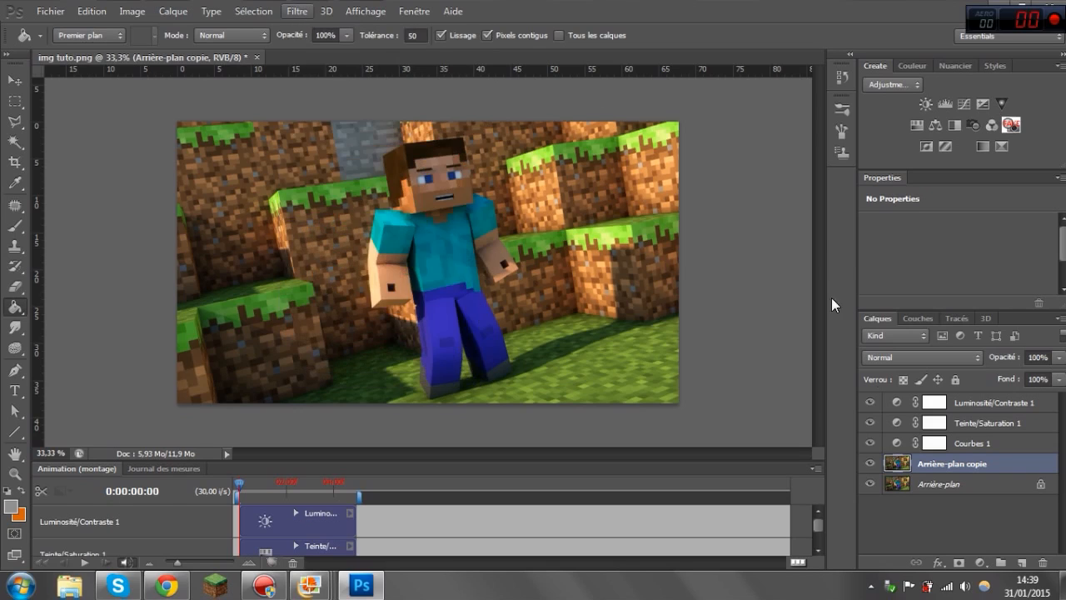
pyautogui.hotkey('ctrl', 'f')
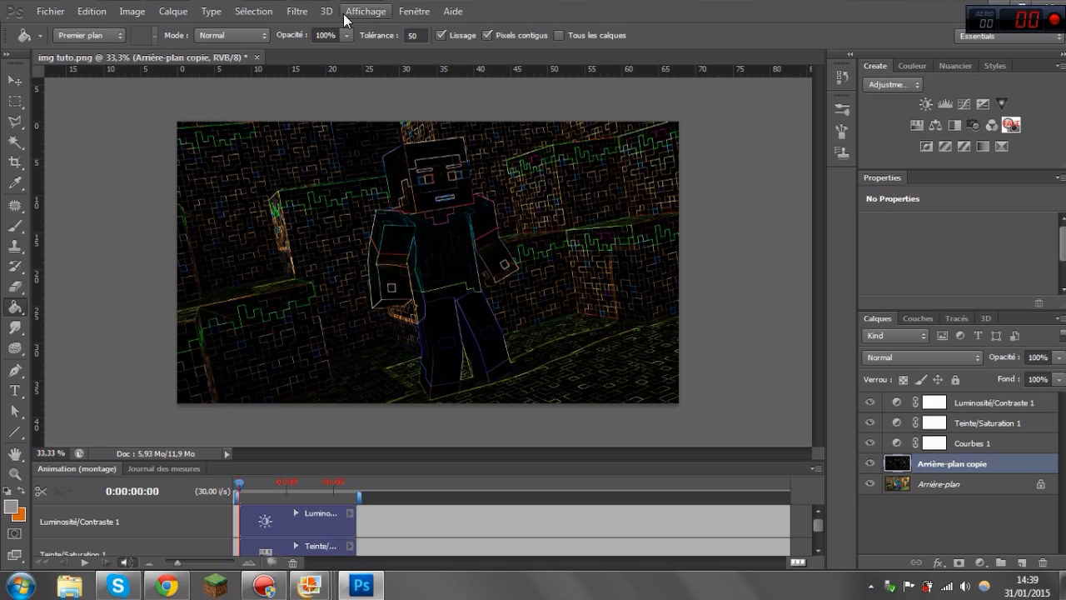
pyautogui.click(299, 12)
pyautogui.click(300, 11)
# Set the blending mode of the filtered background copy to Incrustation.
pyautogui.click(955, 358)
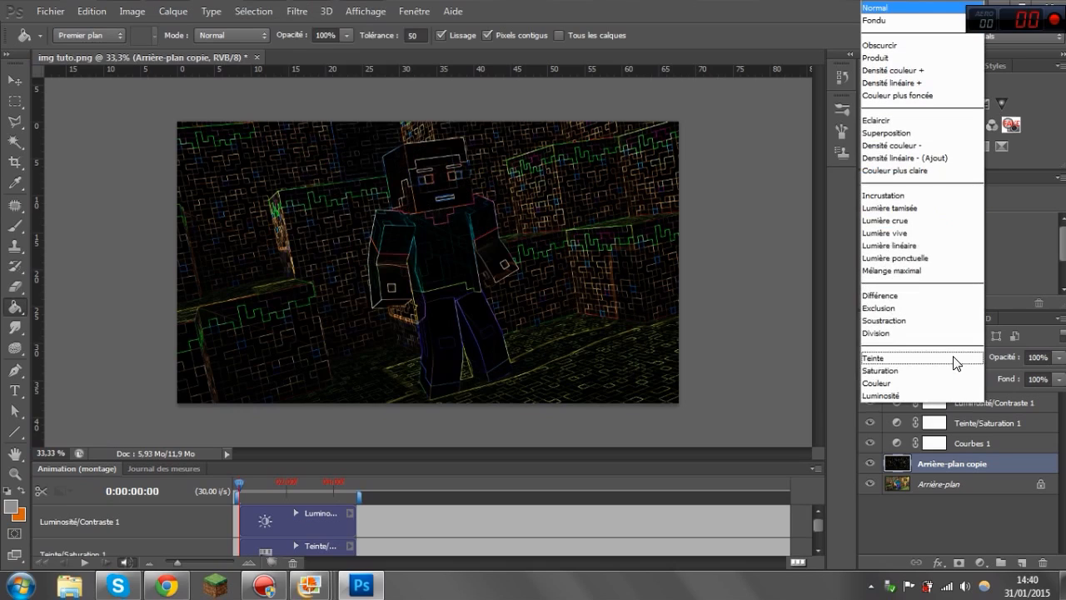
pyautogui.click(910, 198)
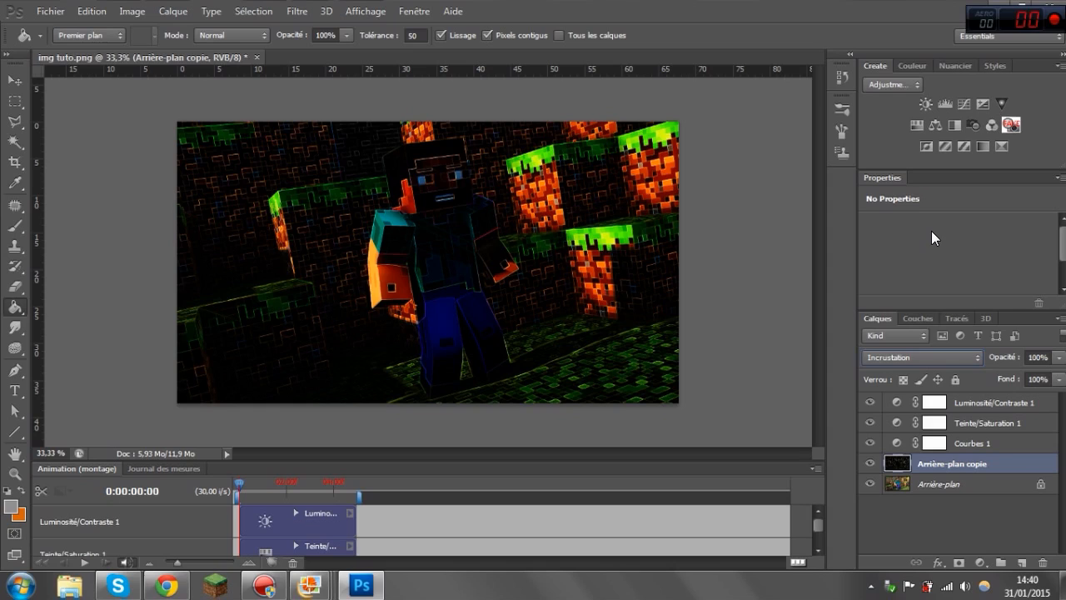
# Set the filtered background copy's blending mode to Normal and its opacity to 10%.
pyautogui.click(925, 357)
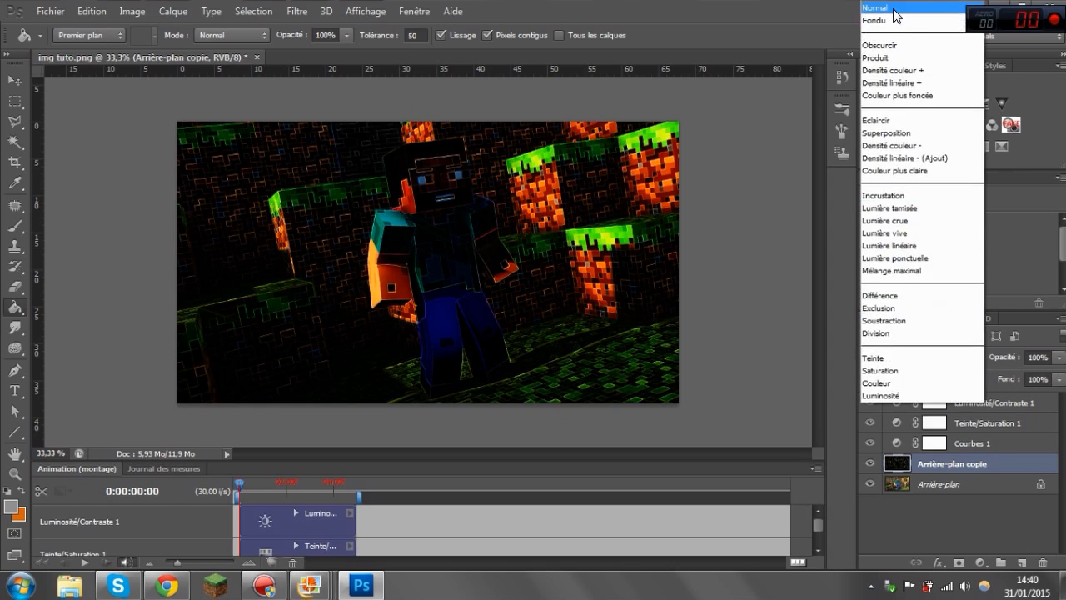
pyautogui.click(893, 10)
pyautogui.click(1058, 357)
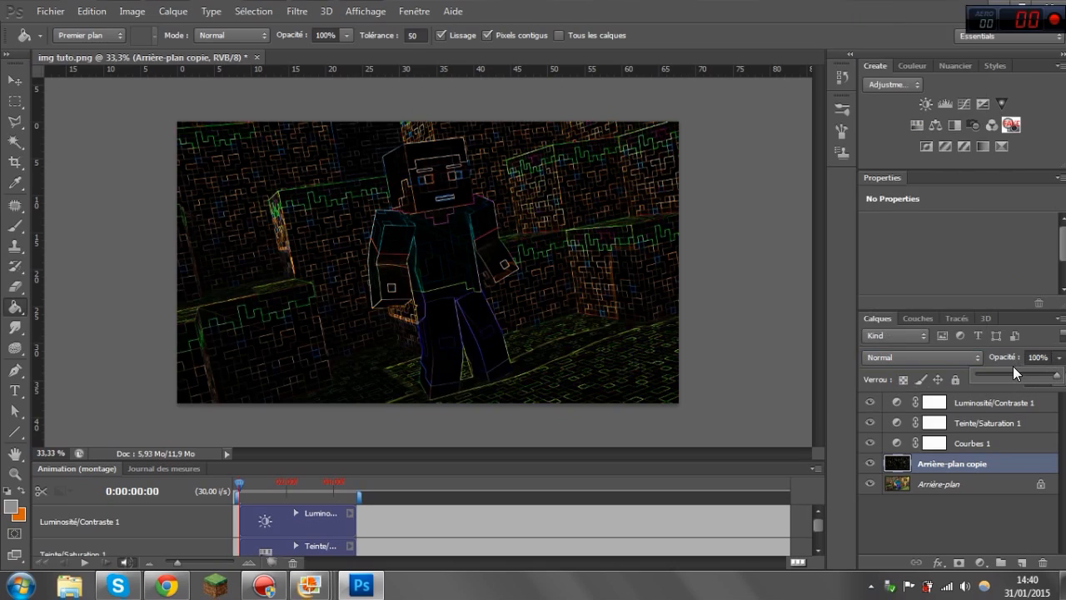
pyautogui.click(1000, 371)
pyautogui.moveTo(988, 374); pyautogui.dragTo(980, 375)
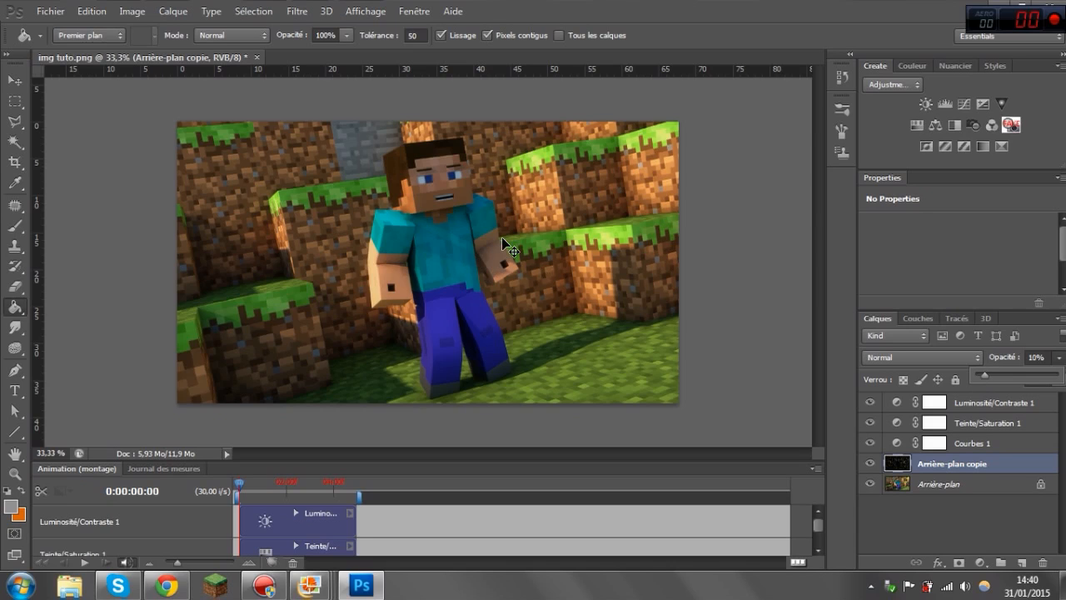
# Compare Steve's arm and shirt edges at 200% zoom with the Arrière-plan copie layer hidden and shown.
pyautogui.hotkey('ctrl', '+')
pyautogui.hotkey('ctrl', '+')
pyautogui.hotkey('ctrl', '+')
pyautogui.hotkey('ctrl', '+')
pyautogui.hotkey('ctrl', '+')
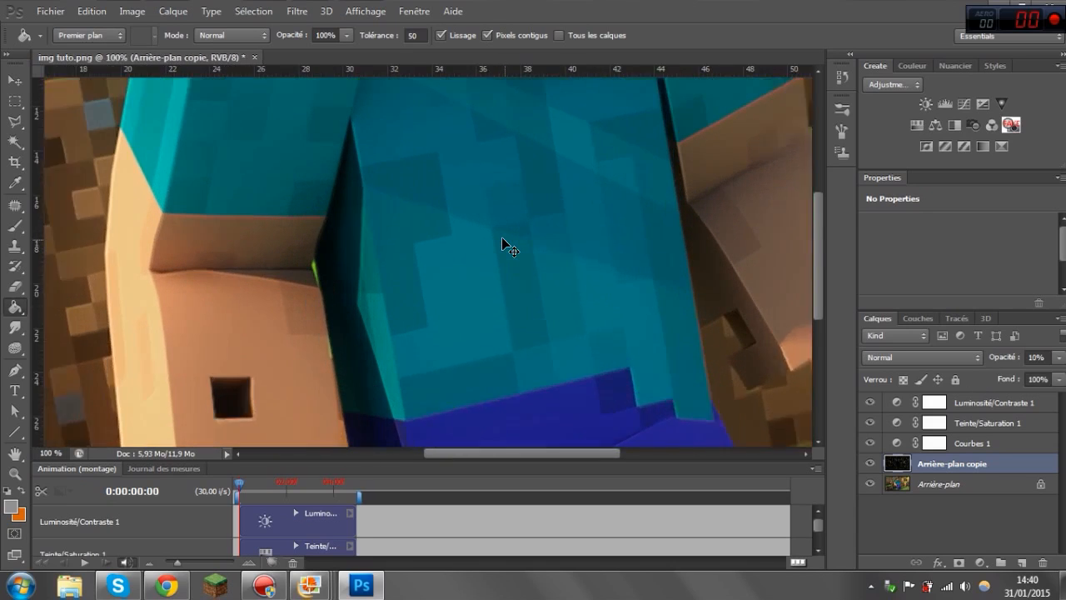
pyautogui.moveTo(511, 453); pyautogui.dragTo(491, 471)
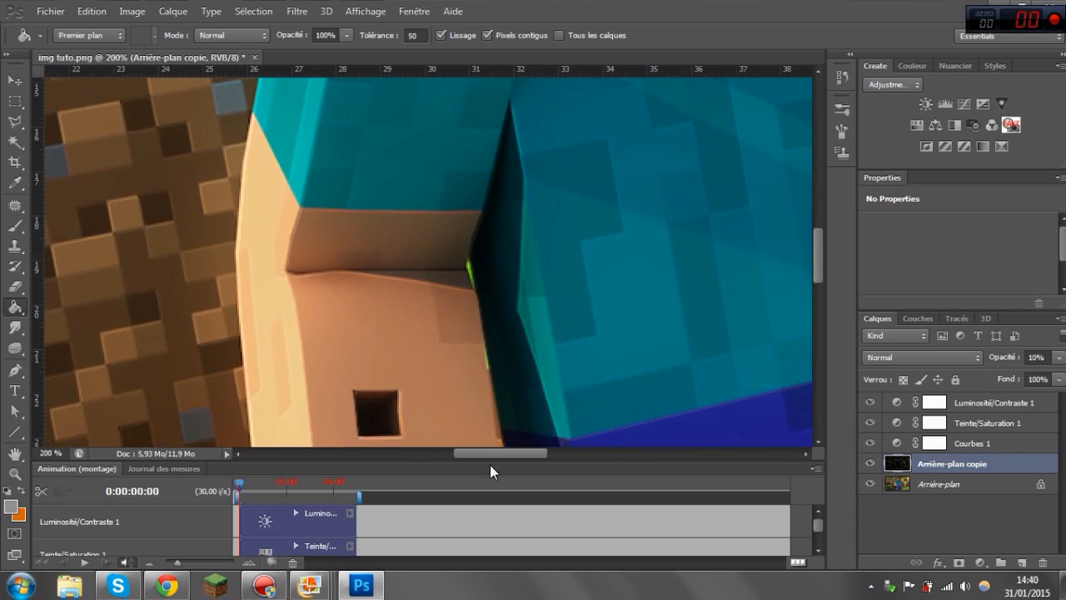
pyautogui.click(869, 464)
pyautogui.click(869, 464)
pyautogui.click(869, 464)
pyautogui.click(870, 464)
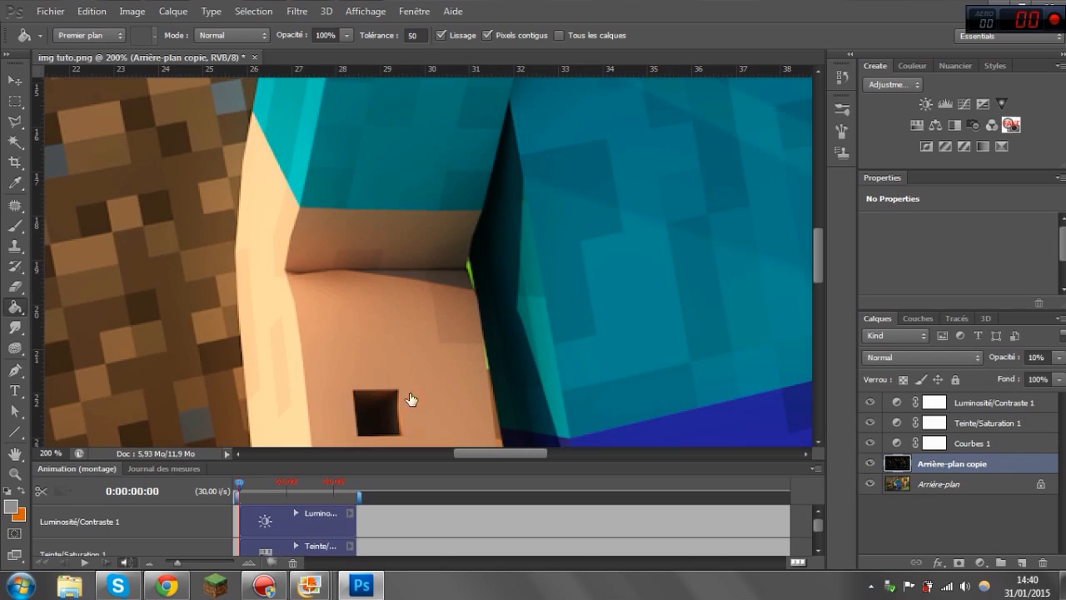
# Compare the dirt block textures beside Steve with the Arrière-plan copie layer hidden and shown.
pyautogui.moveTo(468, 453); pyautogui.dragTo(398, 451)
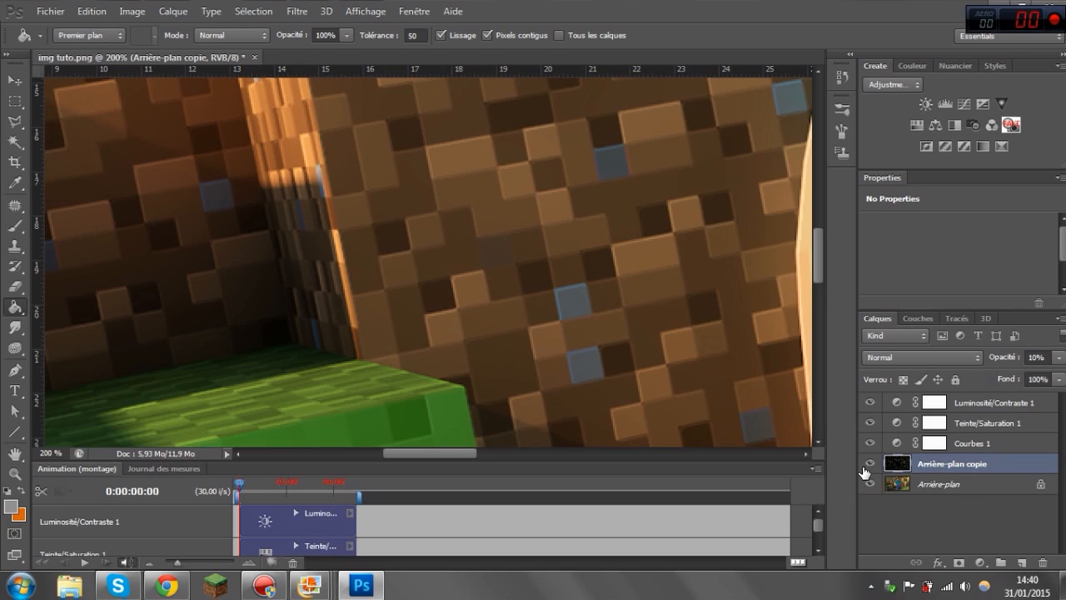
pyautogui.click(868, 465)
pyautogui.click(868, 465)
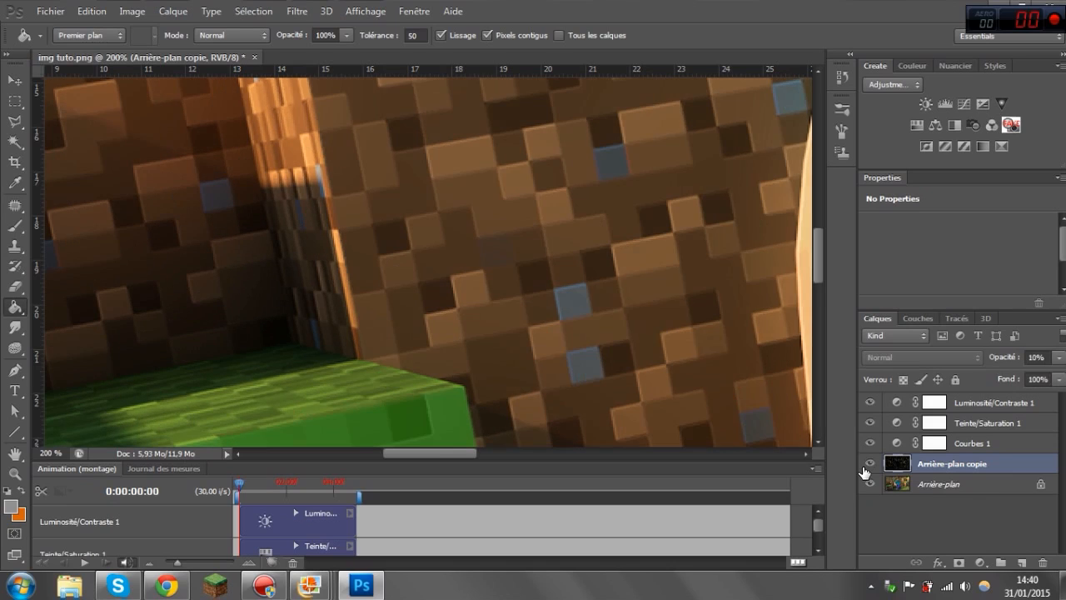
# Compare the whole image at 33.3% zoom with the Arrière-plan copie layer hidden and shown, and deselect the layer.
pyautogui.hotkey('ctrl', '-')
pyautogui.hotkey('ctrl', '-')
pyautogui.hotkey('ctrl', '-')
pyautogui.hotkey('ctrl', '-')
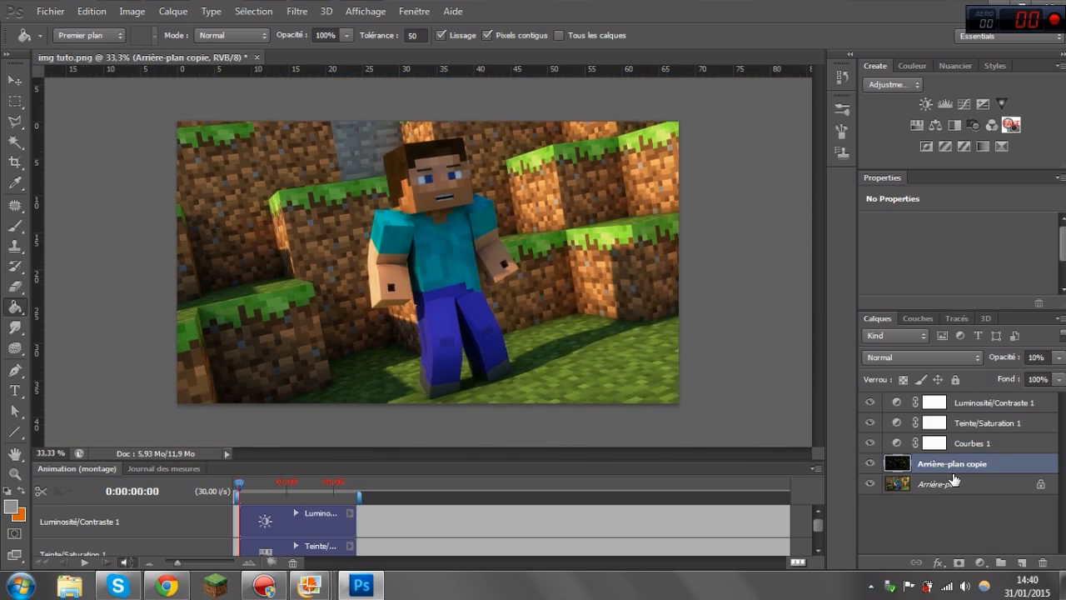
pyautogui.click(867, 464)
pyautogui.click(866, 464)
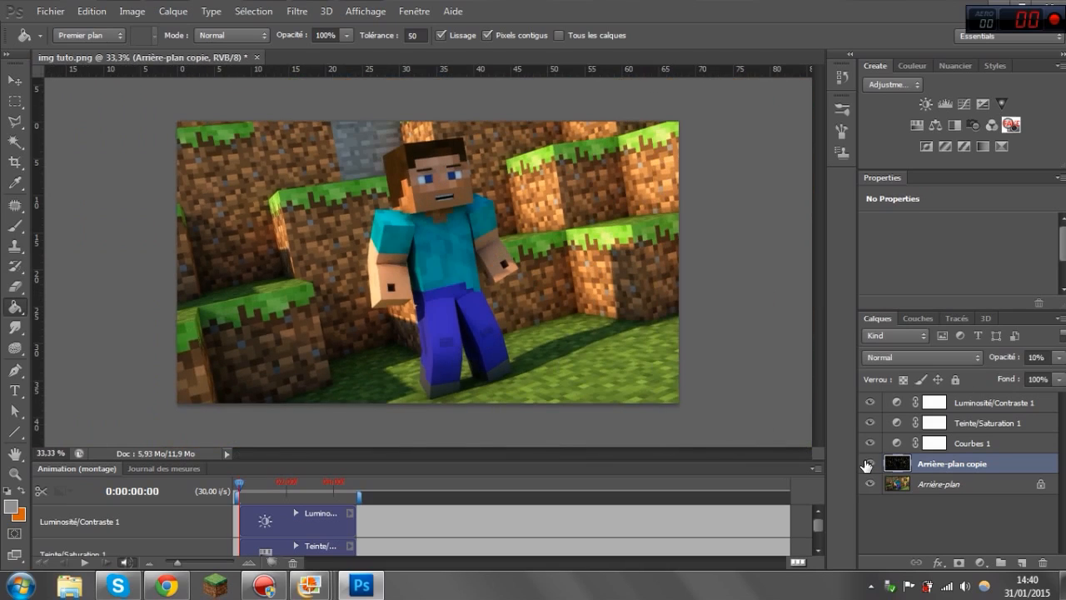
pyautogui.click(866, 464)
pyautogui.click(866, 464)
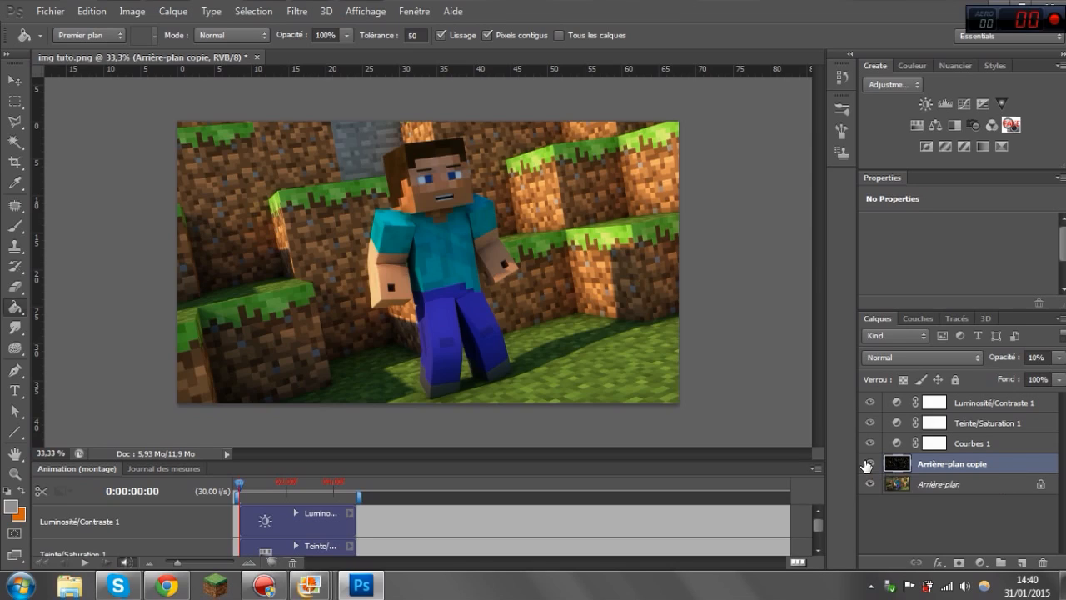
pyautogui.click(897, 527)
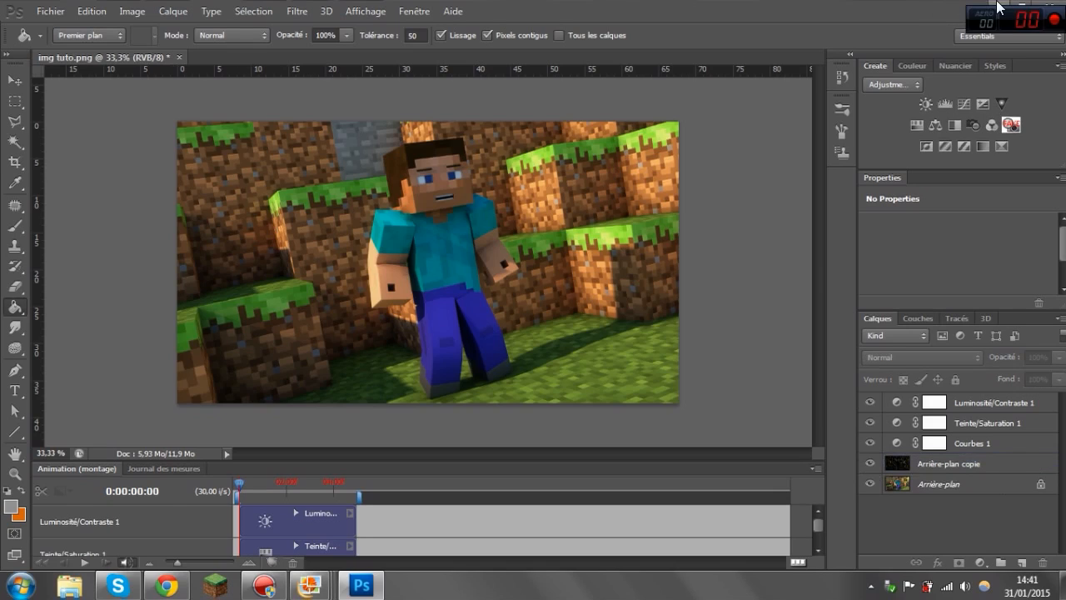